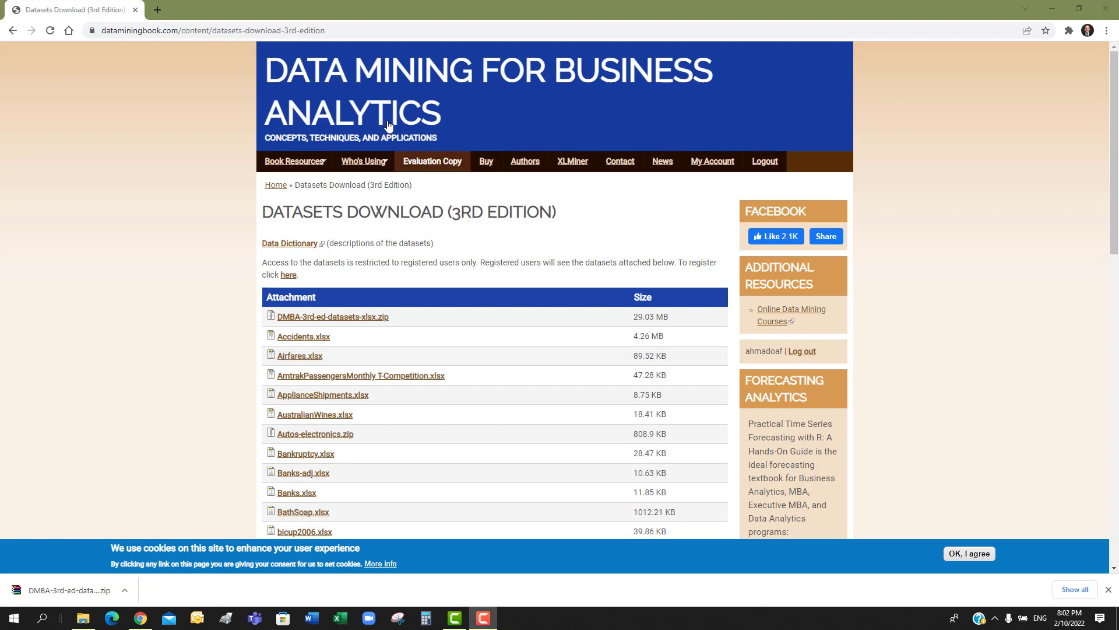
Open the downloaded DMBA 3rd edition datasets archive and open RidingMowers.xlsx from it.
mouse_move(290, 170)
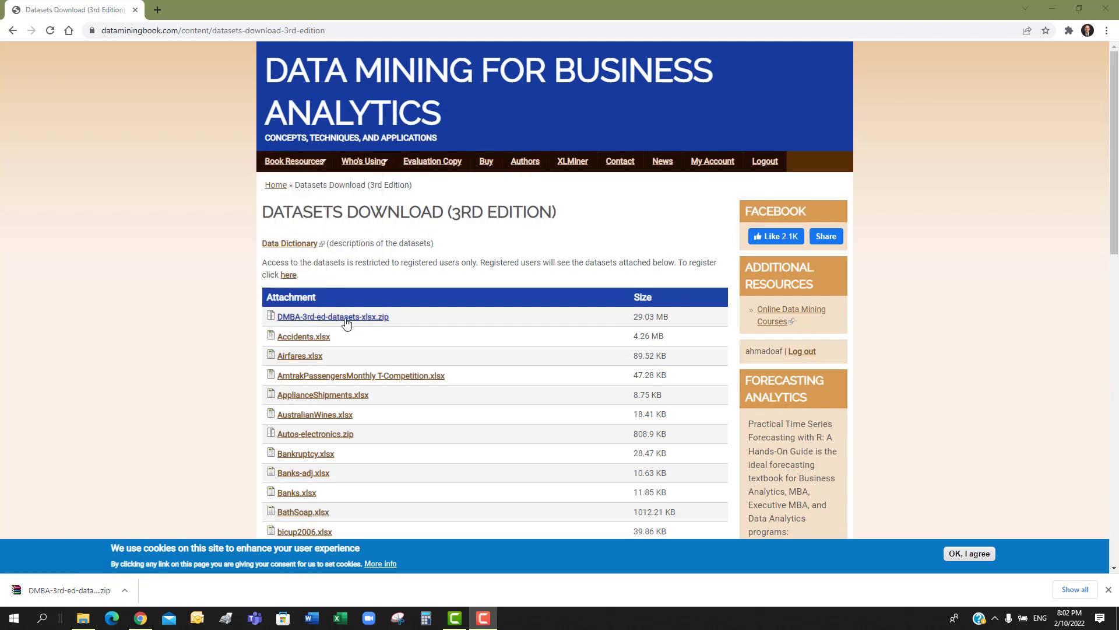
click(78, 591)
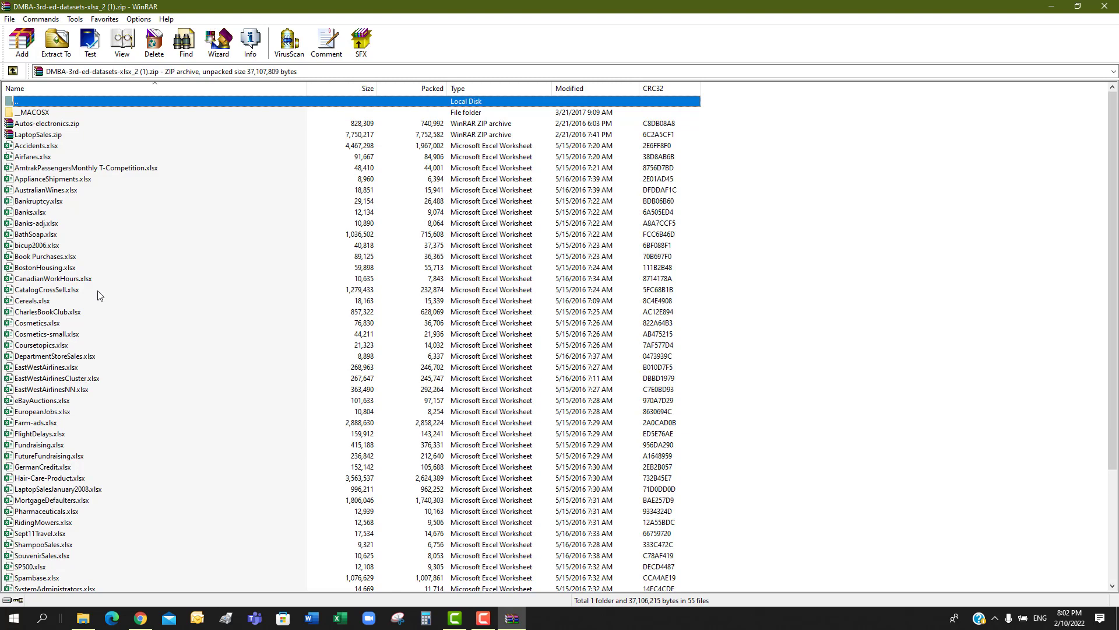
scroll(134, 342, down, 5)
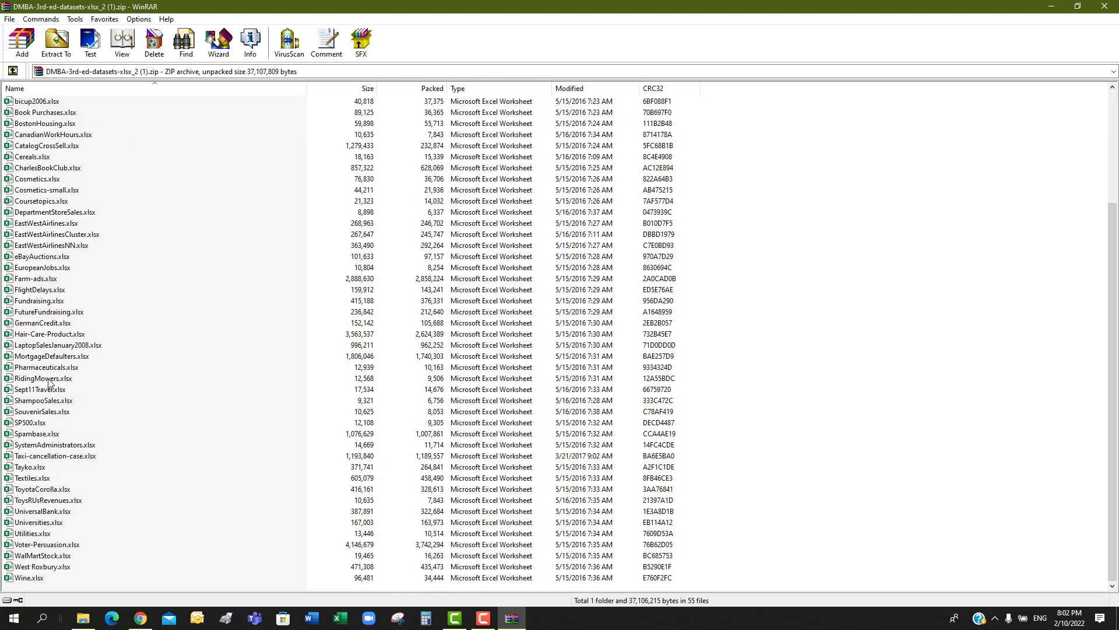
click(48, 380)
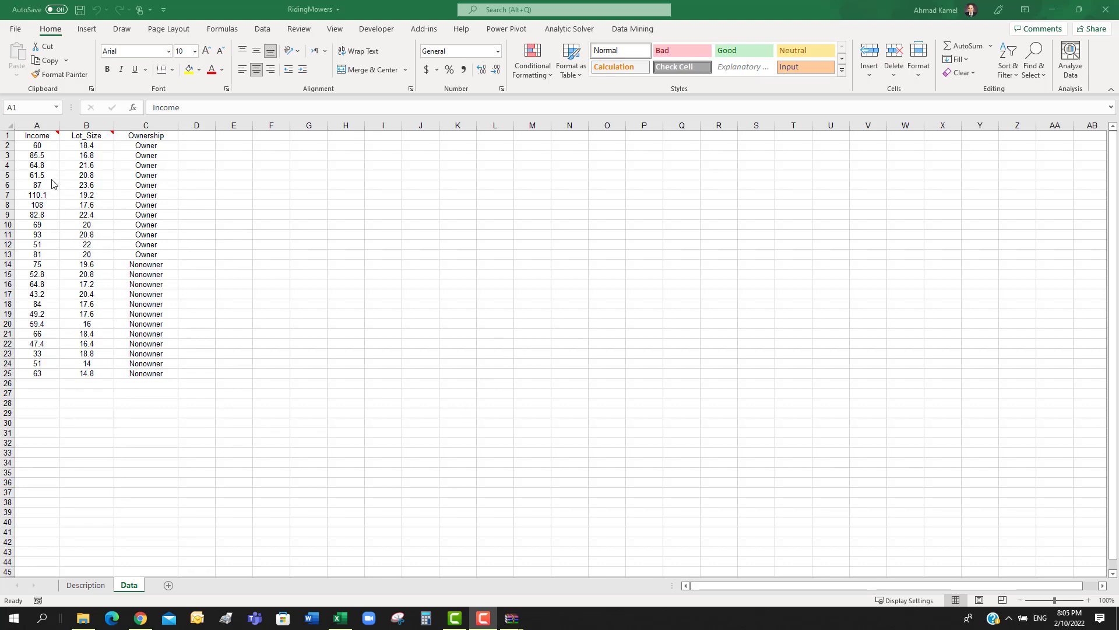
Insert a new column before Income on the Data sheet and head it "Observation".
click(37, 125)
right_click(38, 126)
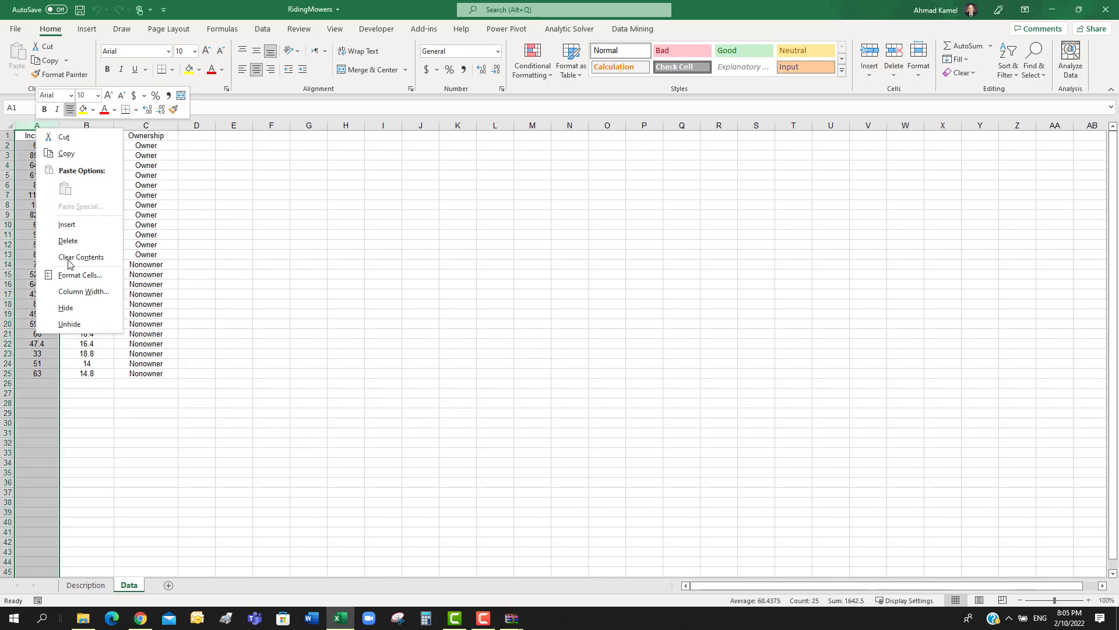
click(80, 225)
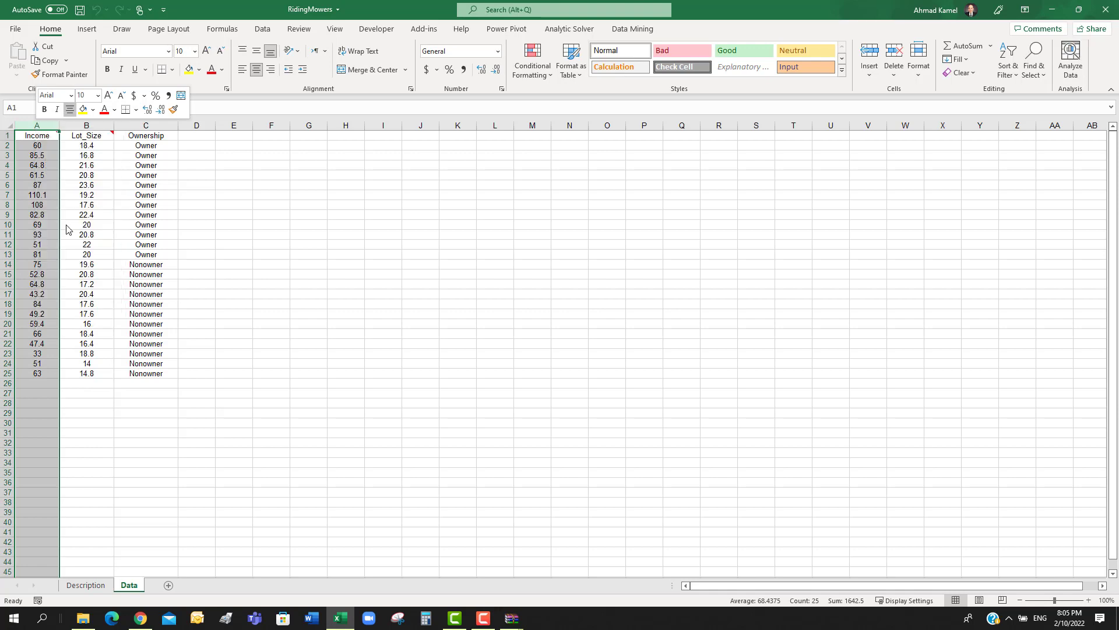
click(40, 134)
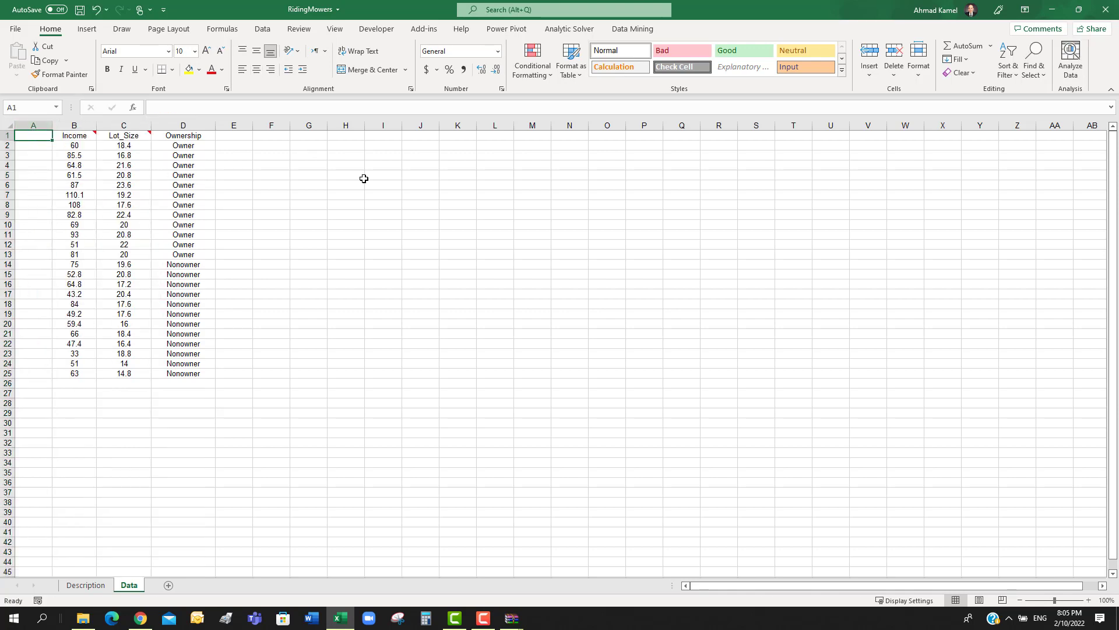
text(Observation)
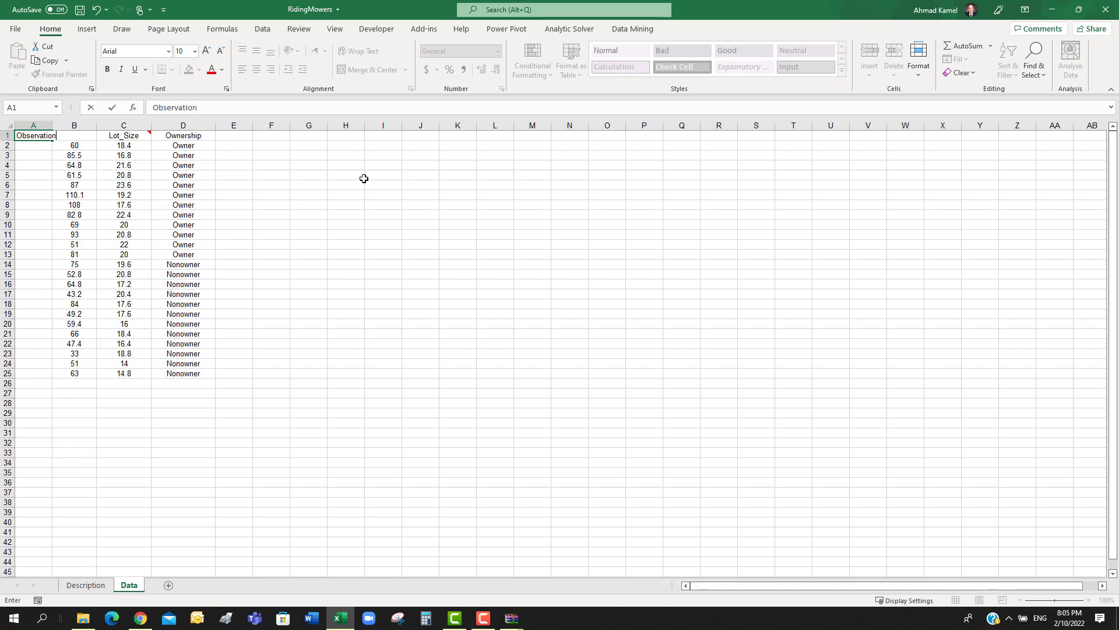
key(Return)
Number the records in the Observation column as a series from 1 to 24 and center the numbers.
text(1)
key(Return)
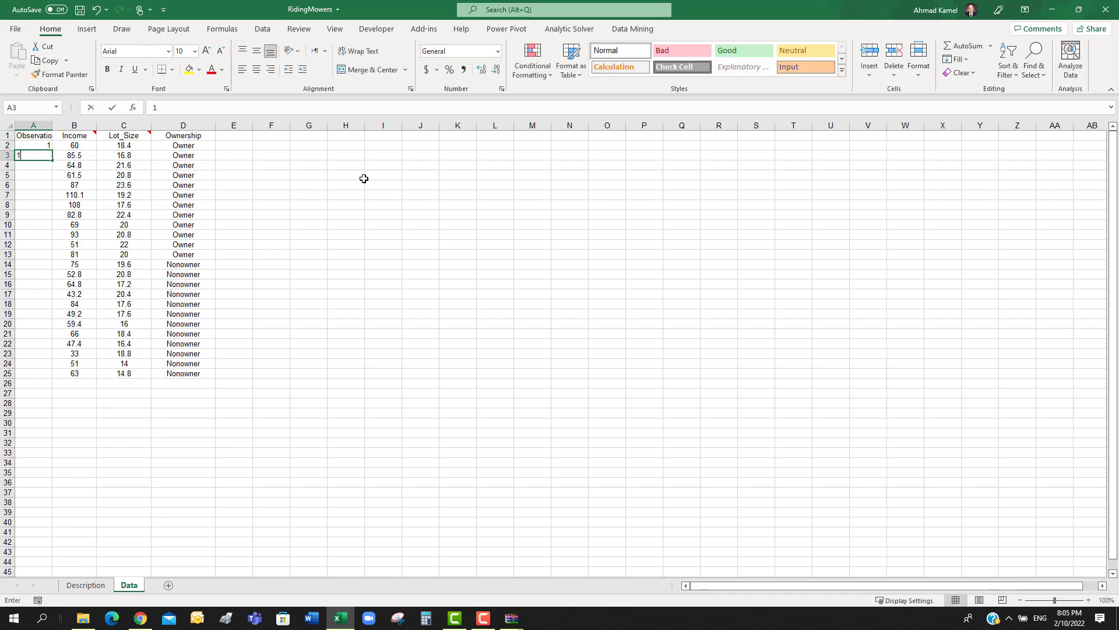
text(1)
key(Return)
click(41, 150)
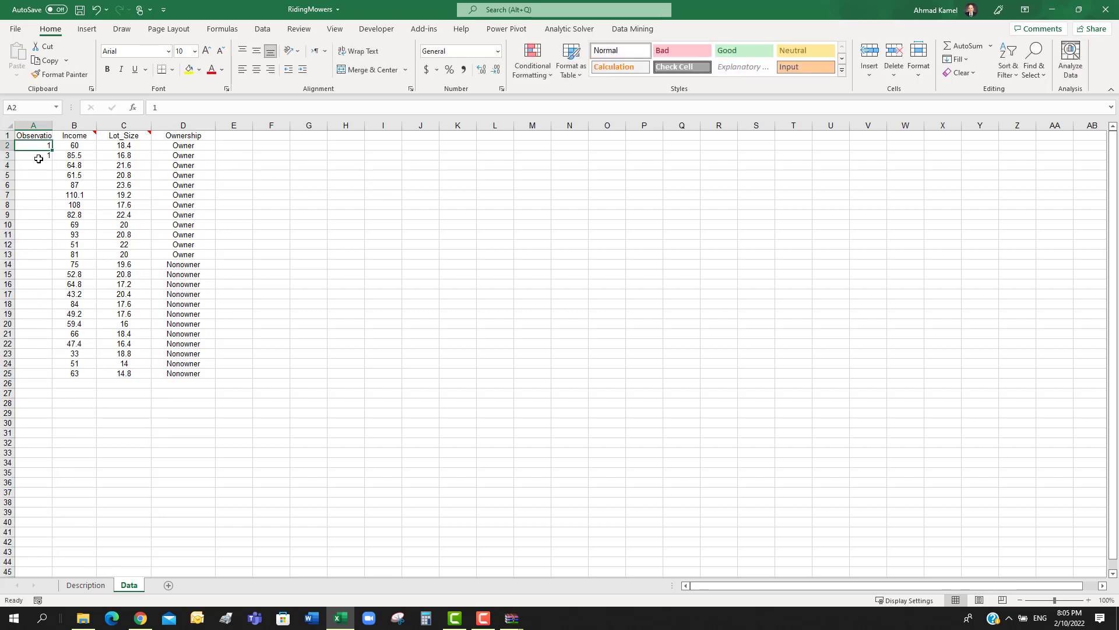
click(39, 159)
click(43, 149)
drag(52, 151, 51, 156)
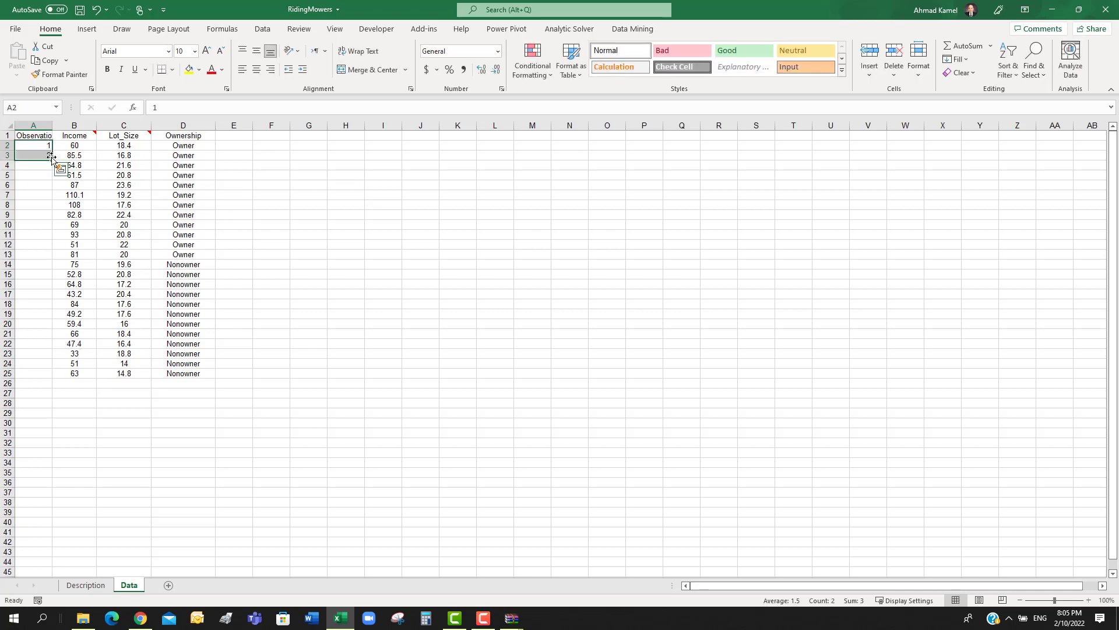
double_click(52, 160)
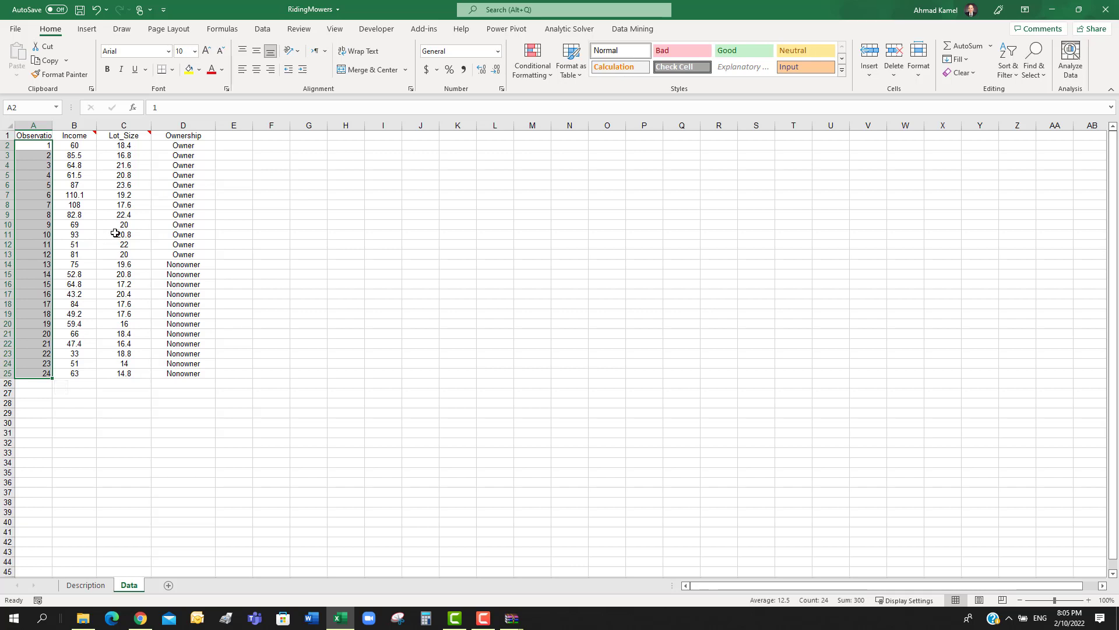
click(256, 69)
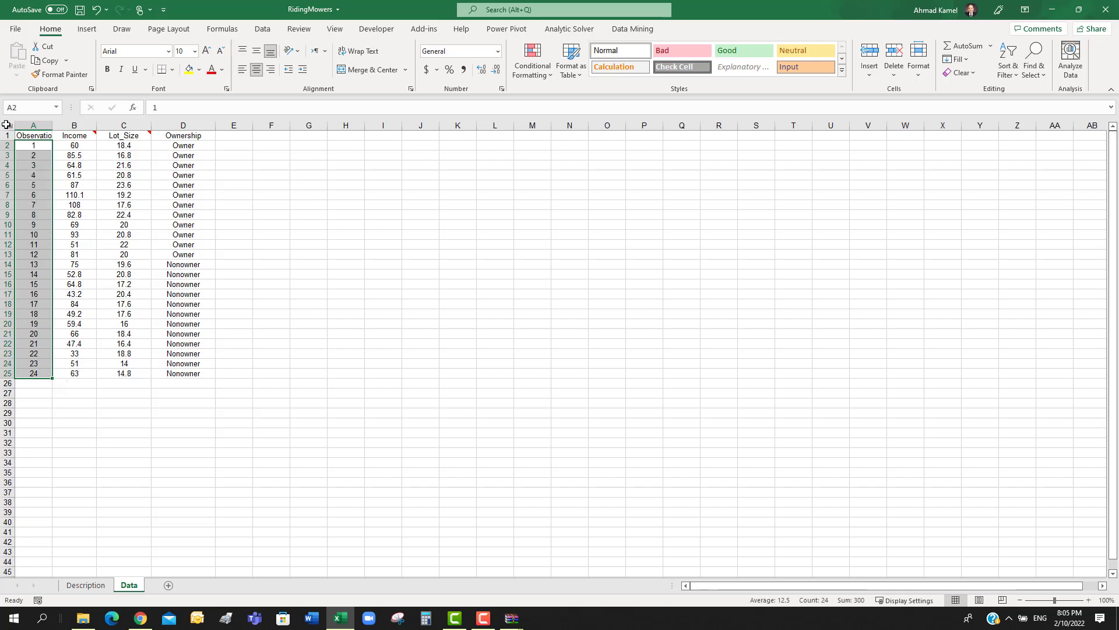
Add filters to the header row of the riding mowers data.
click(7, 125)
click(262, 29)
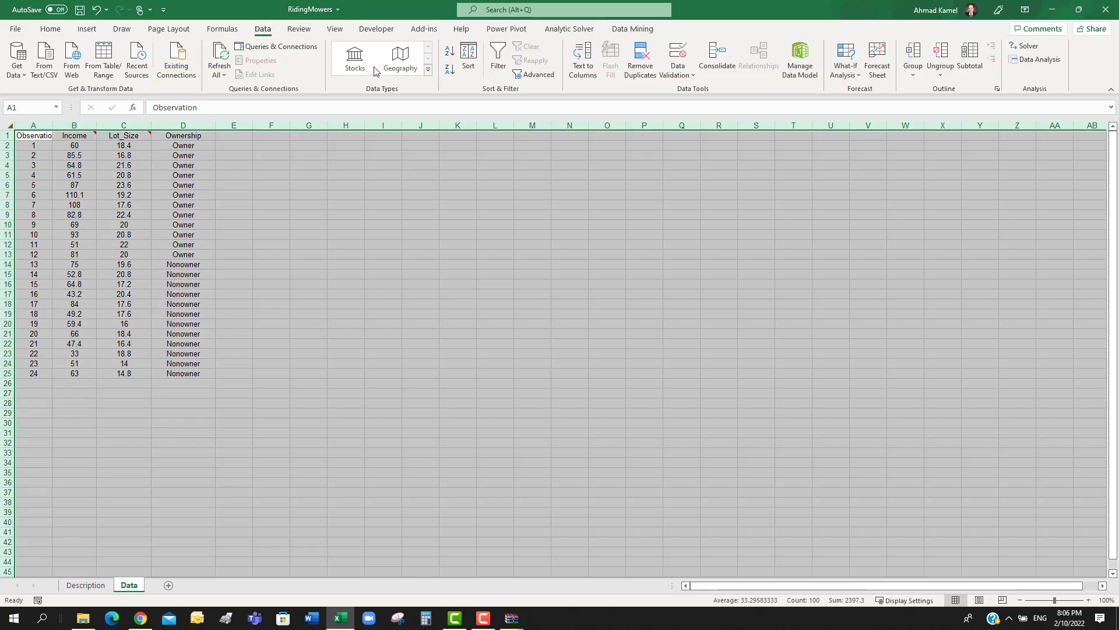
click(498, 58)
click(84, 165)
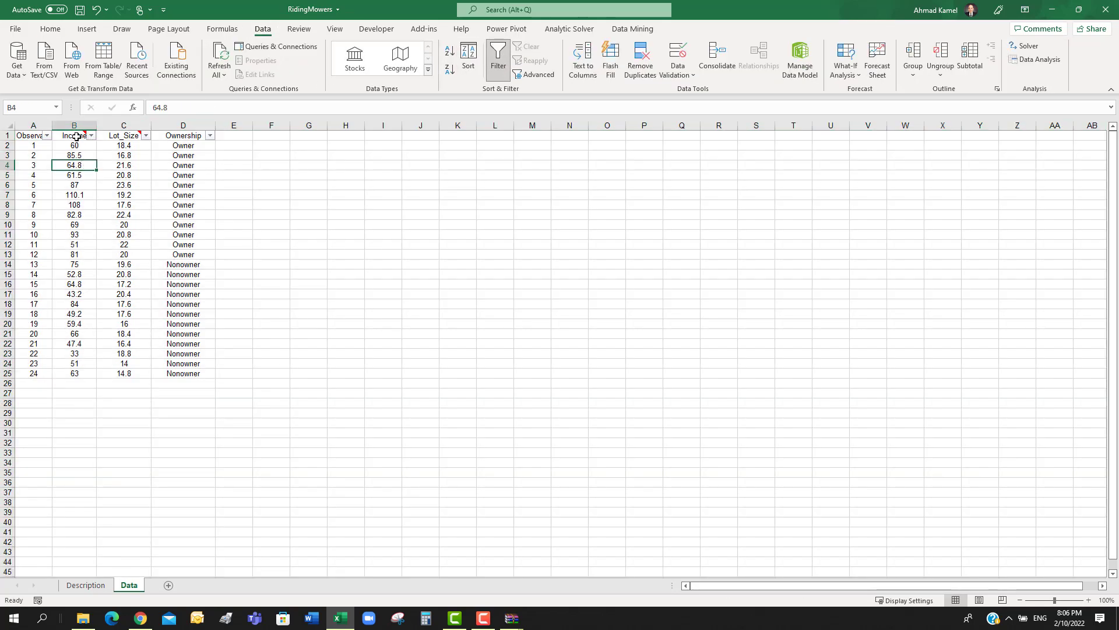
Examine the values and filter choices of the Income, Lot_Size and Ownership columns.
click(76, 136)
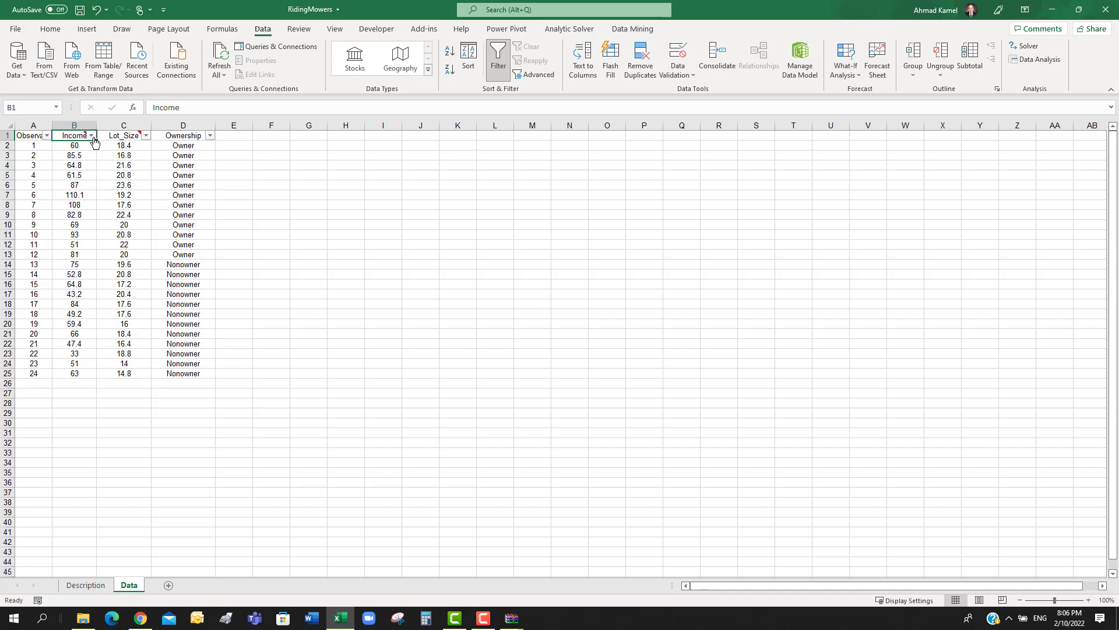
click(91, 136)
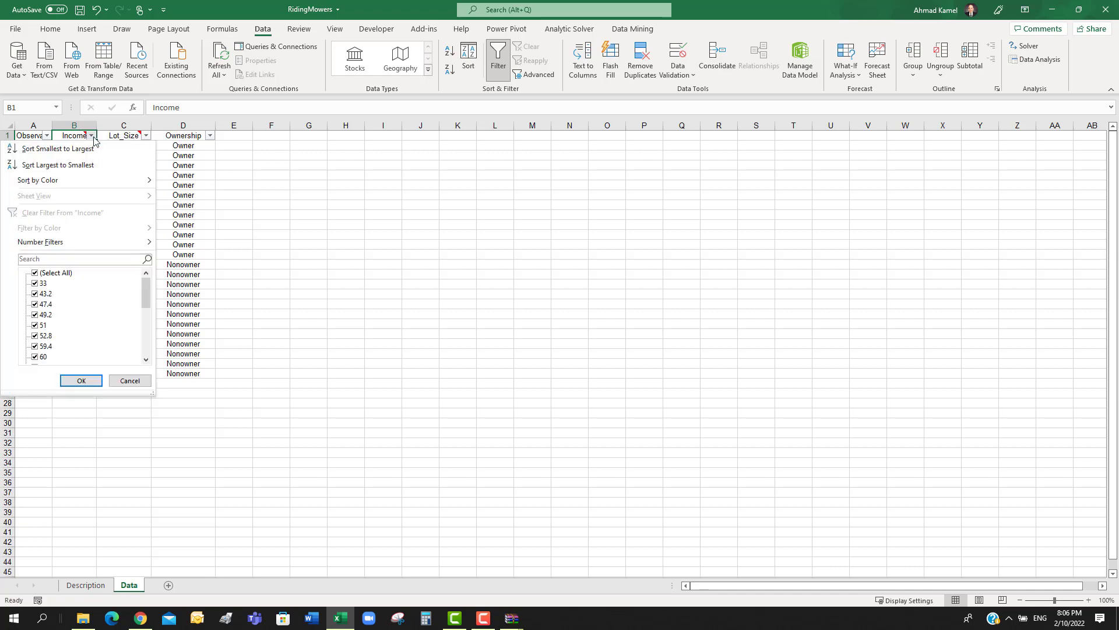
click(92, 138)
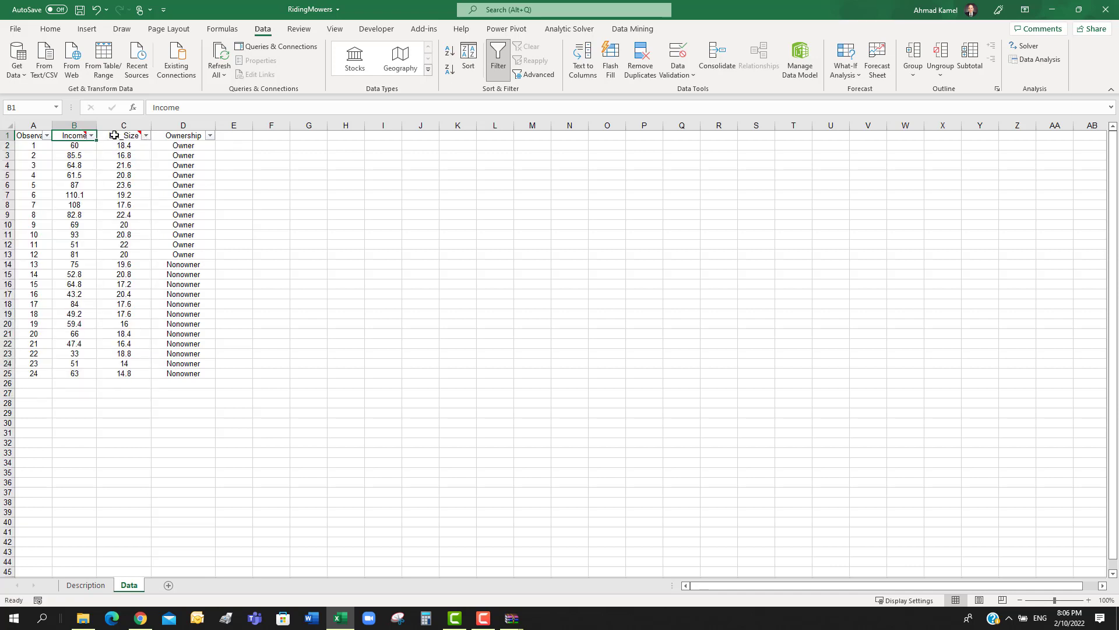
click(124, 154)
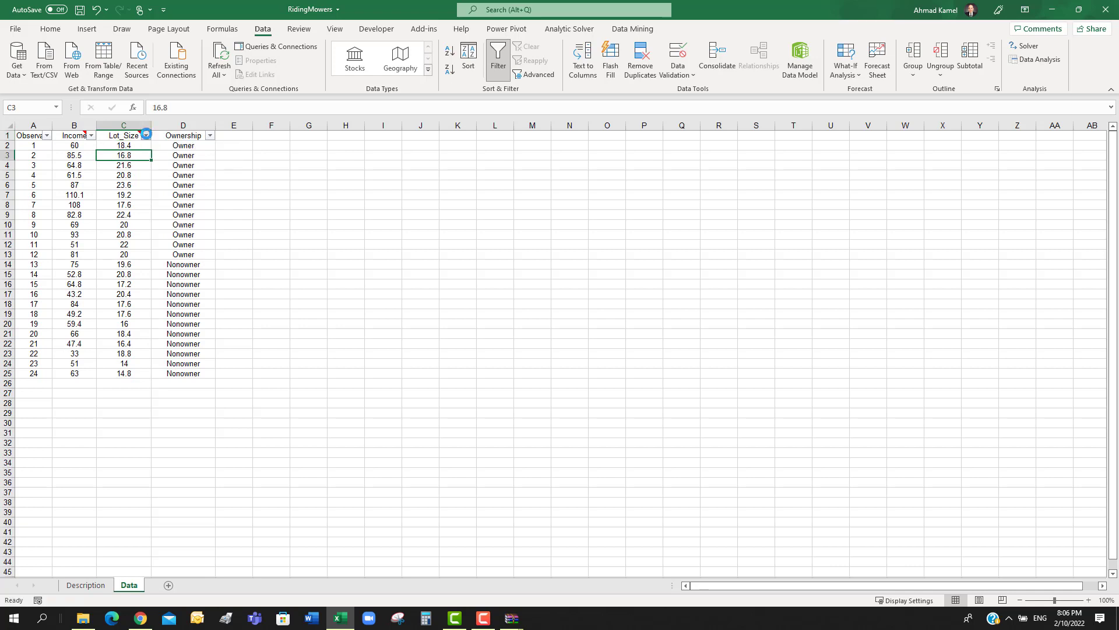
click(146, 134)
click(192, 188)
click(198, 126)
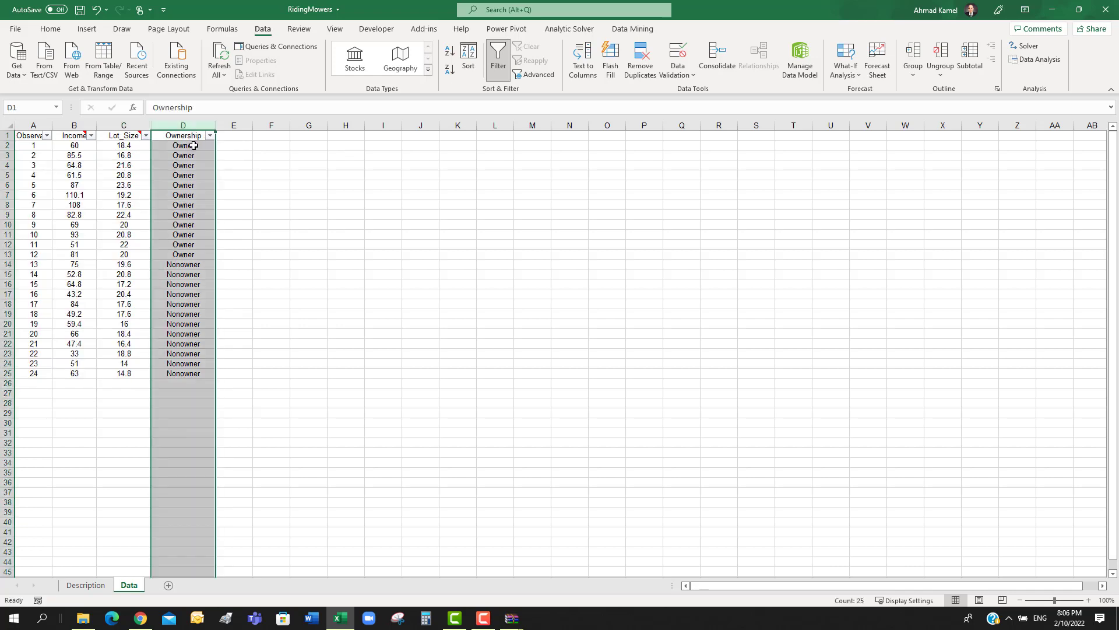
click(210, 136)
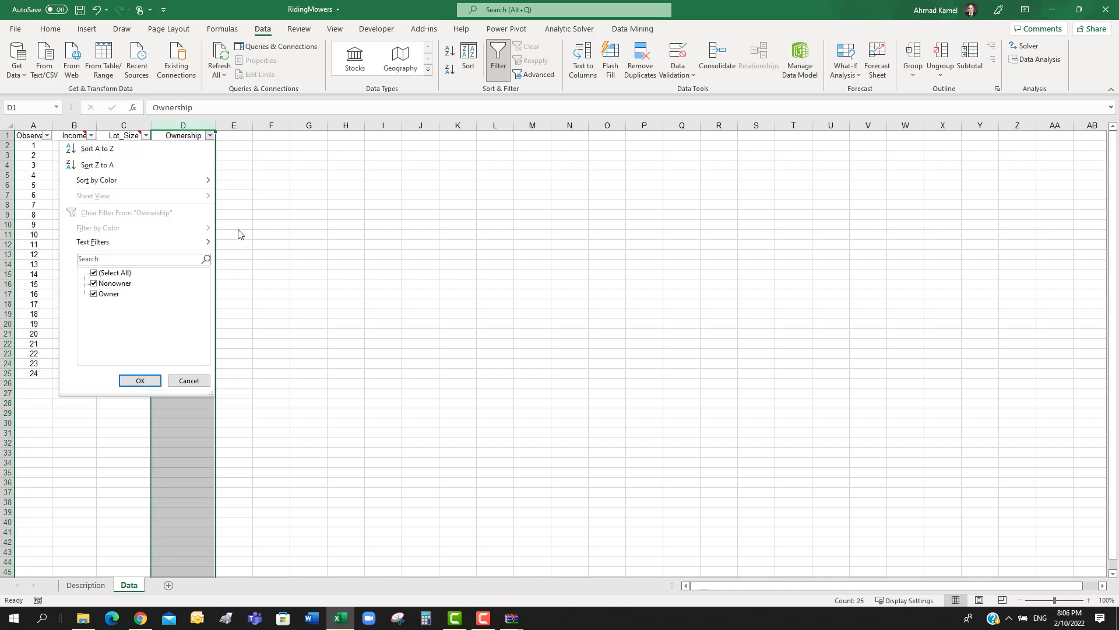
click(275, 184)
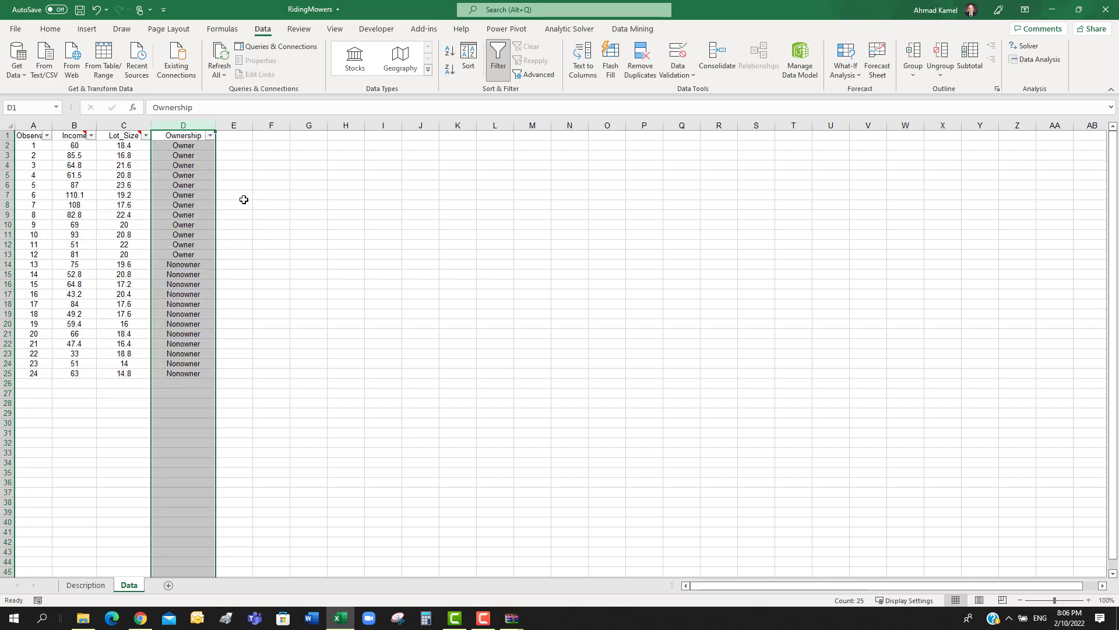
click(111, 165)
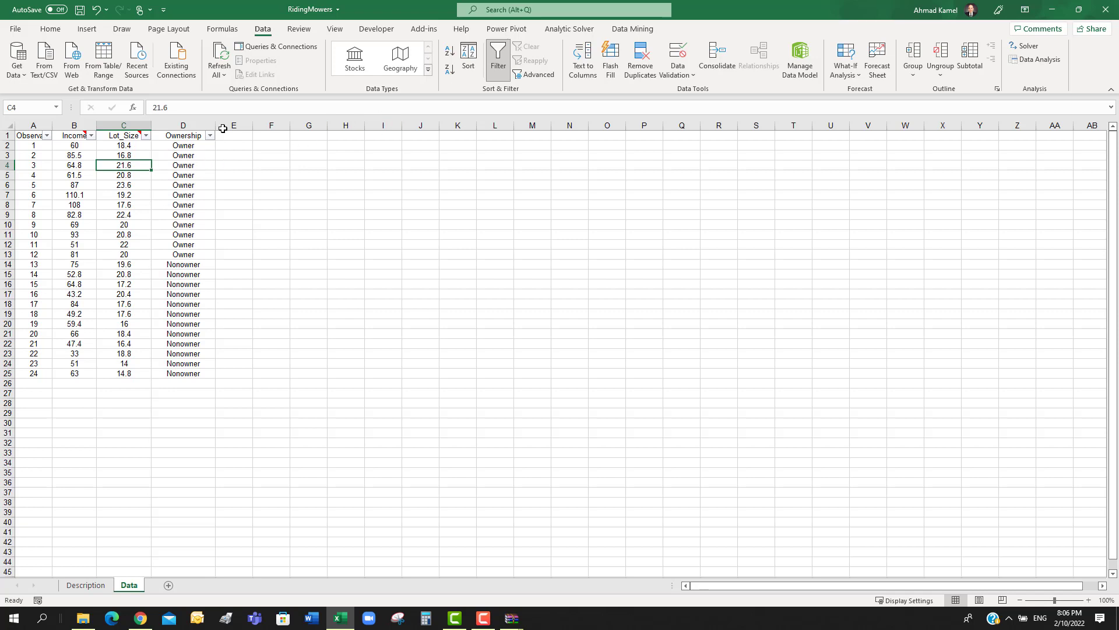
Start a Discriminant Analysis classification with Ownership as the output variable and Owner as the success class.
click(629, 33)
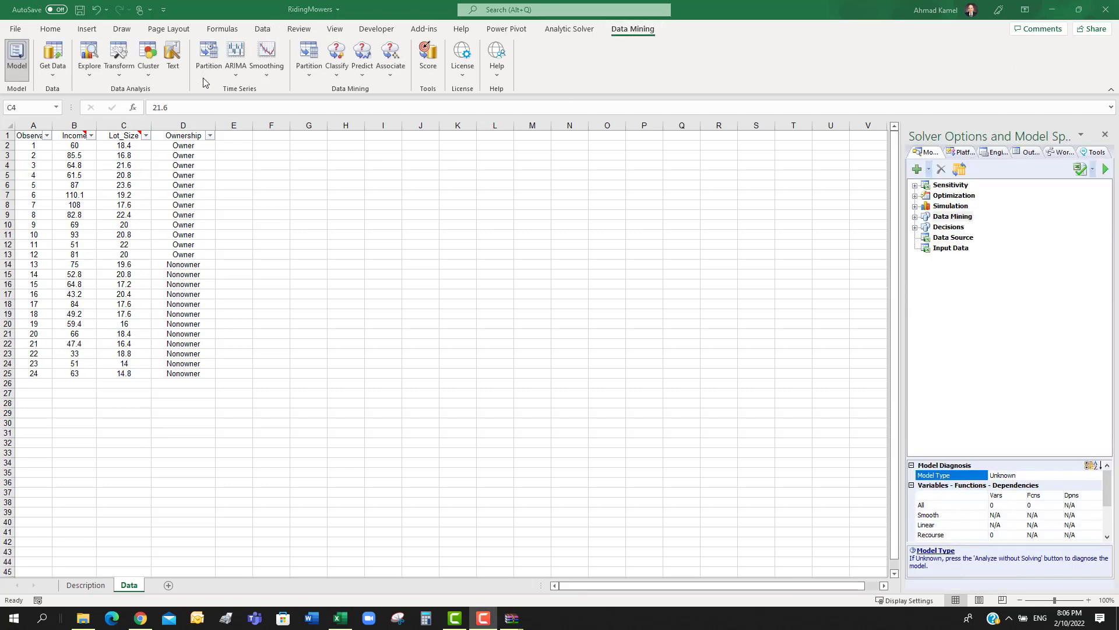
click(337, 75)
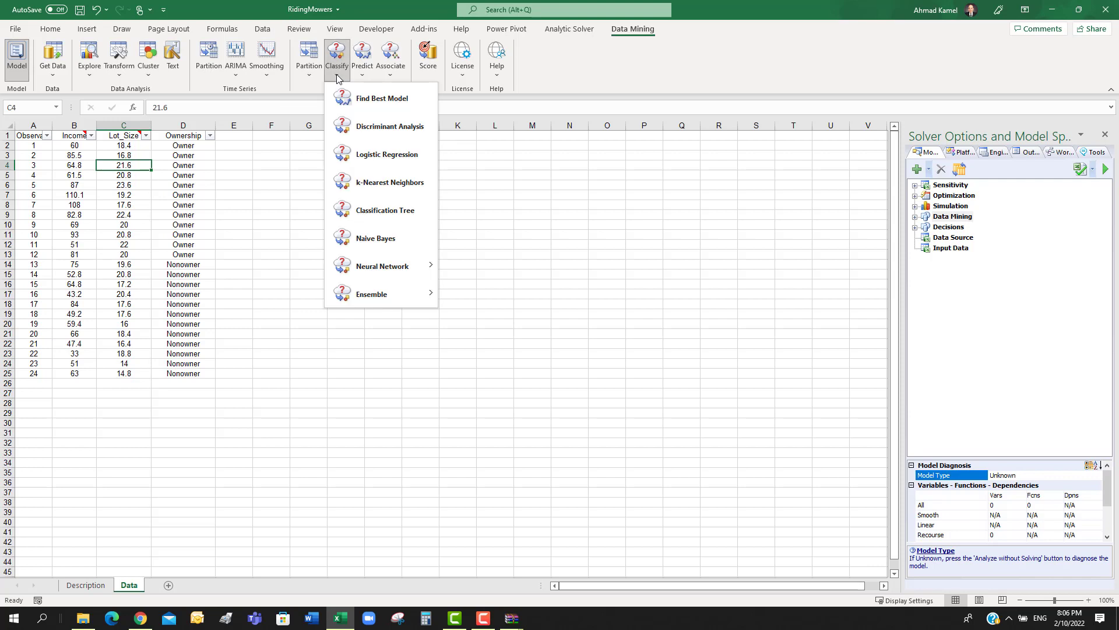
click(383, 128)
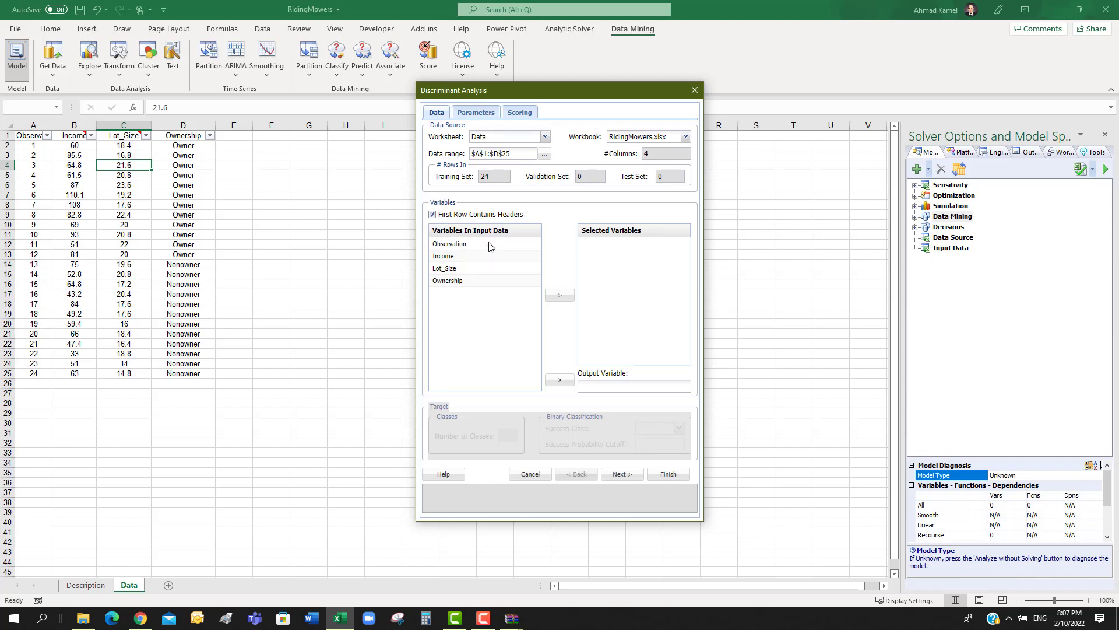
click(461, 282)
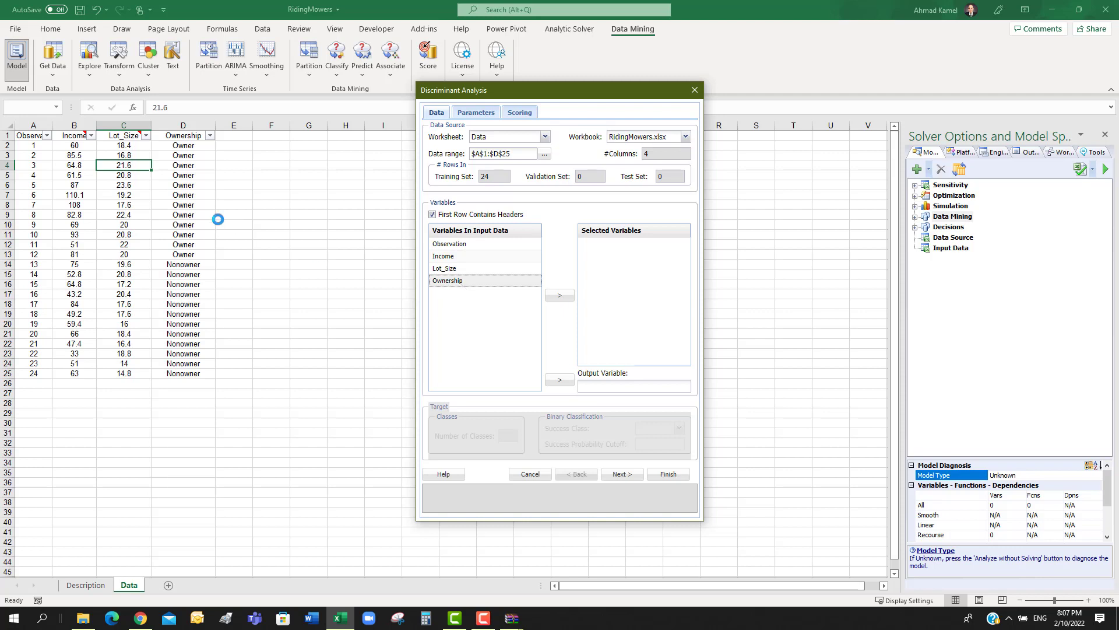
click(573, 379)
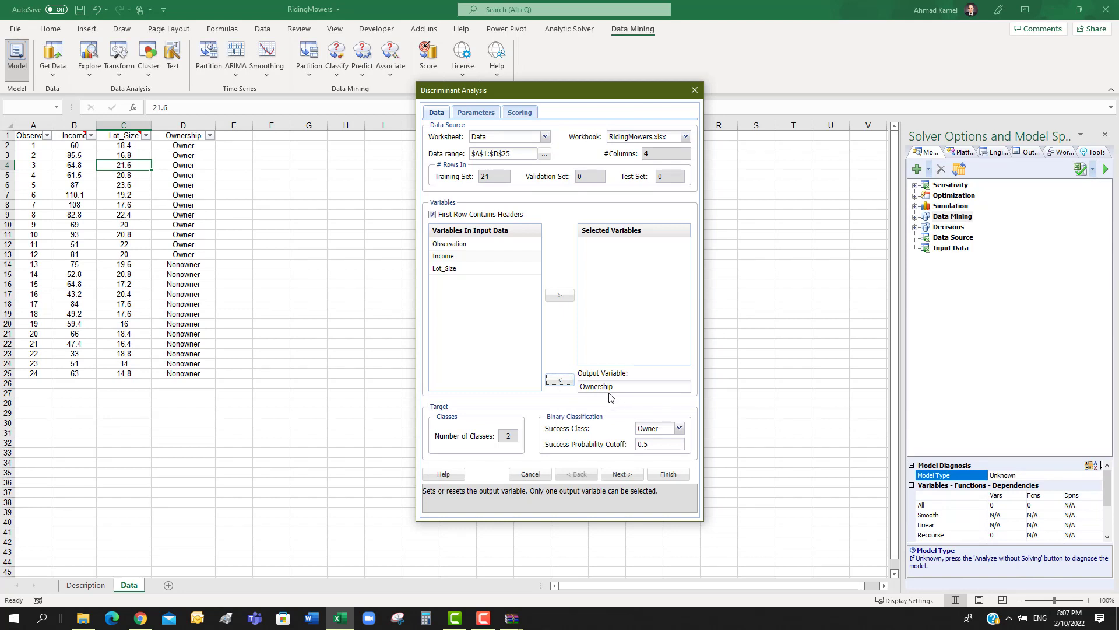
click(680, 430)
click(680, 429)
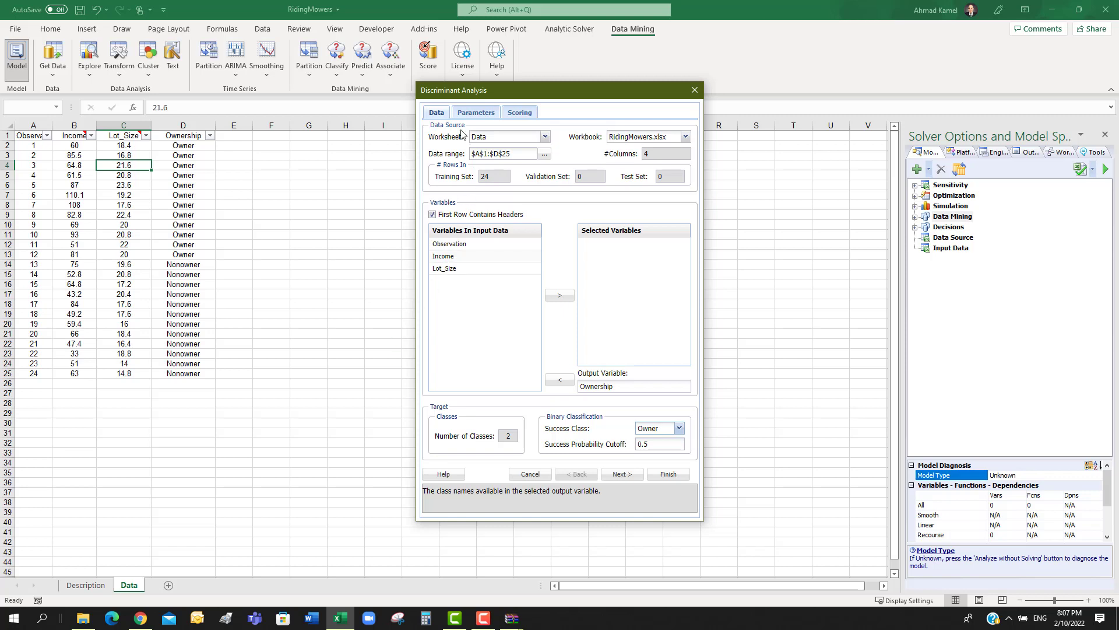
Add Income and Lot_Size to the selected input variables of the discriminant analysis.
click(448, 255)
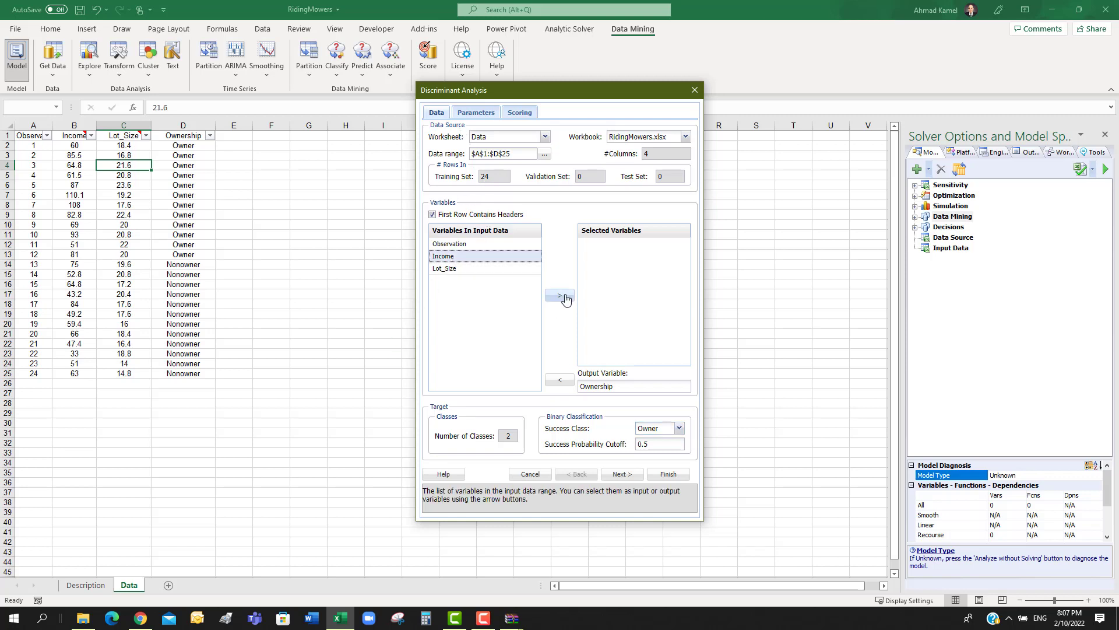
click(560, 294)
click(454, 258)
click(560, 295)
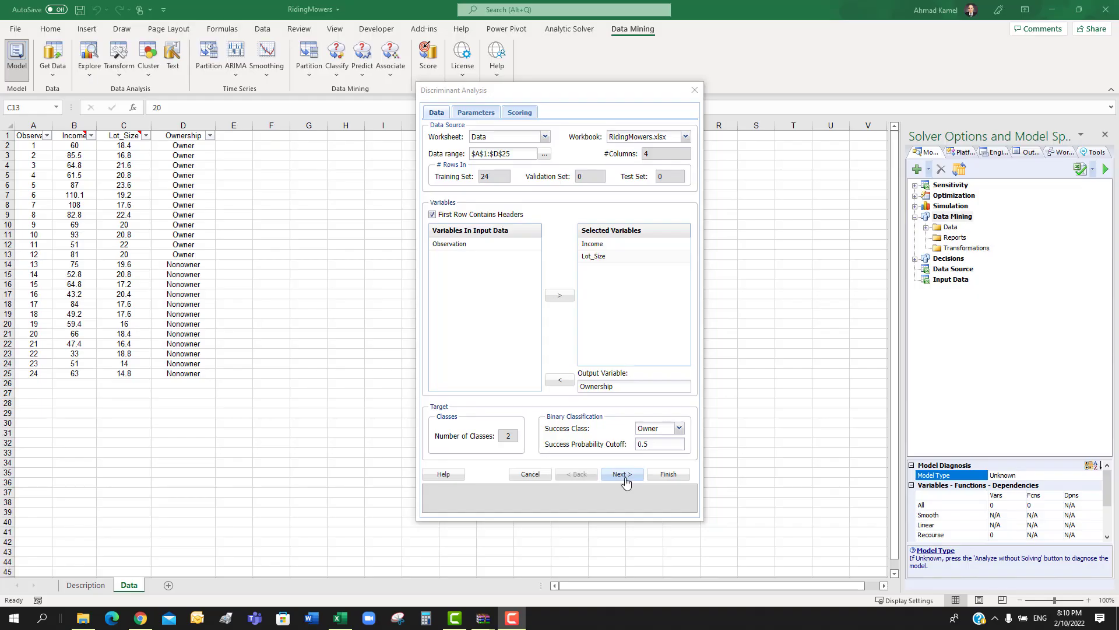
In the analysis parameters, keep Canonical Variate Analysis on, enable Show LDA Model and Show CVA Model, and proceed to scoring.
click(625, 477)
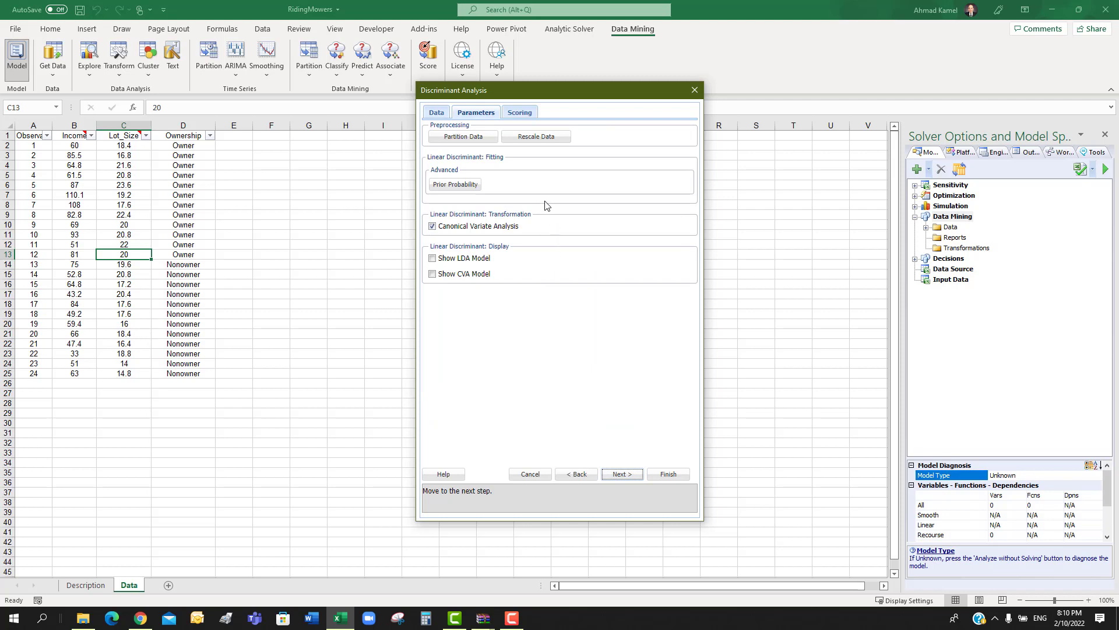
click(432, 227)
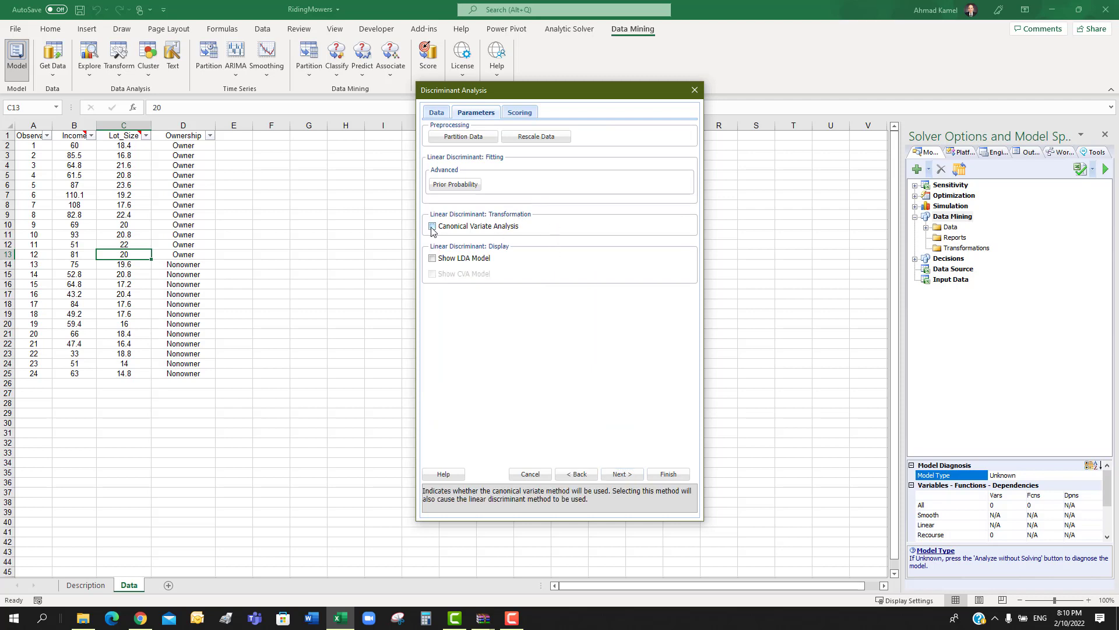
click(431, 227)
click(432, 258)
click(432, 274)
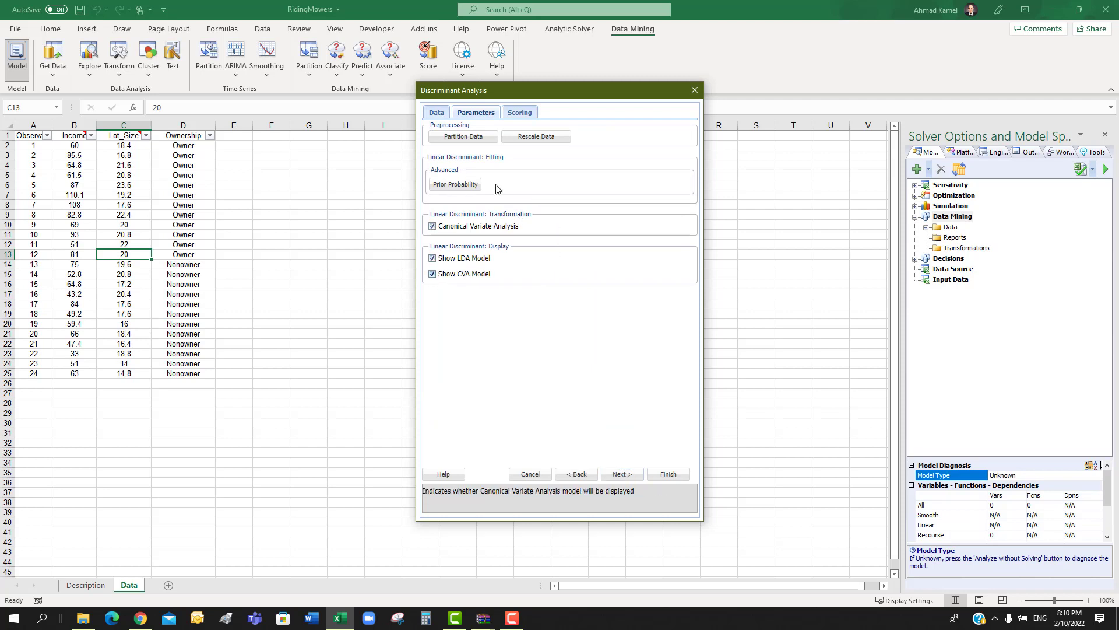
click(621, 474)
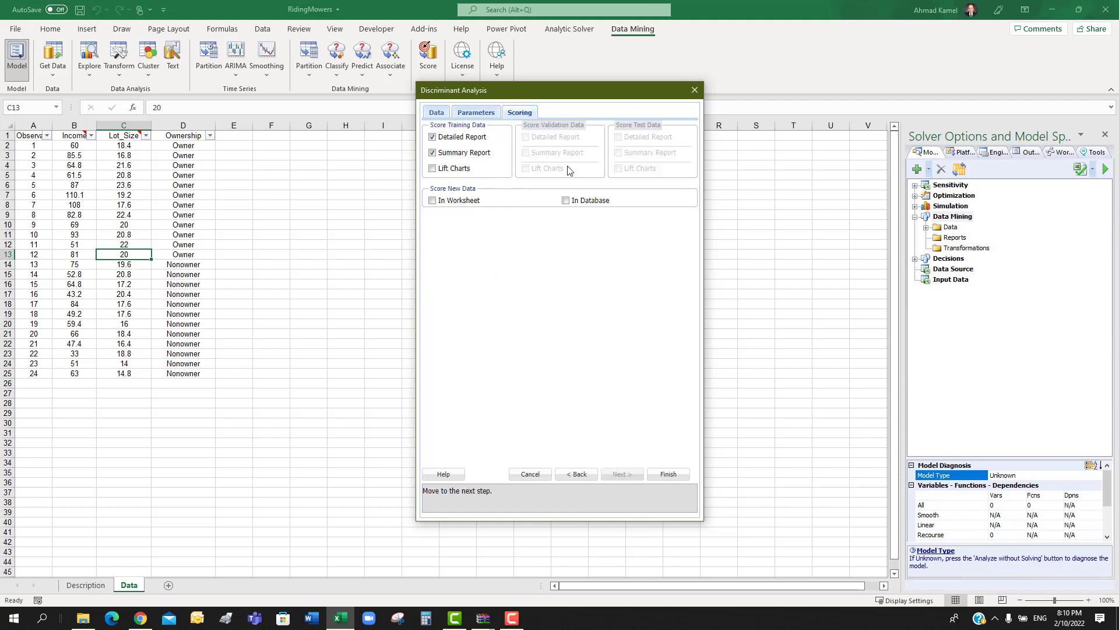
Include lift charts in the training data scoring alongside the detailed and summary reports, and run the discriminant analysis.
click(432, 169)
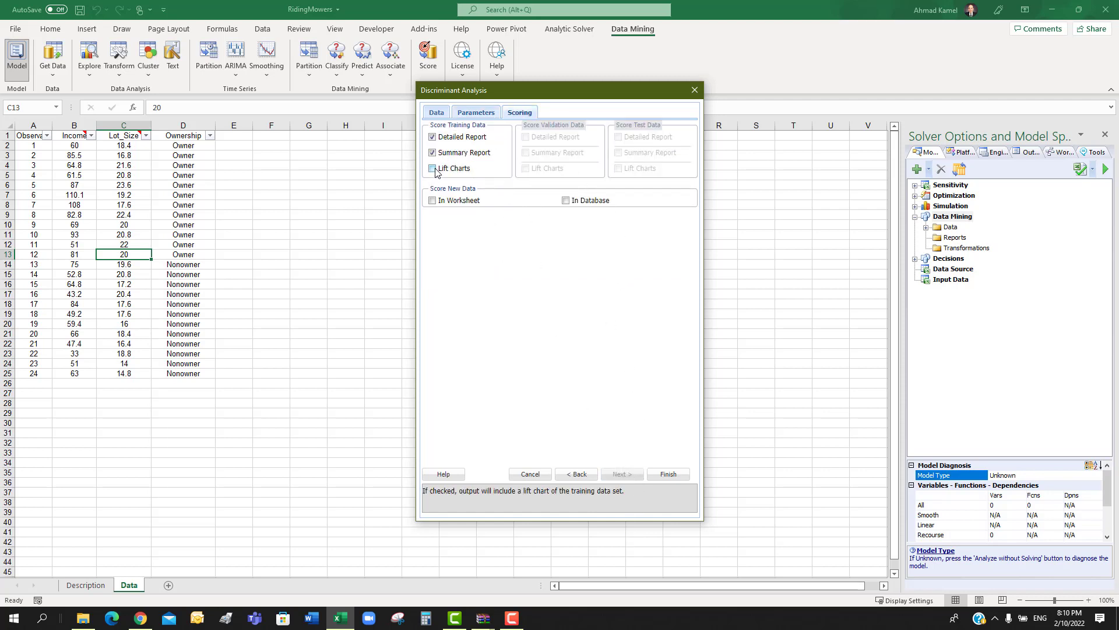
click(666, 474)
Fit the width of column D in the DA_Output sheet to the Nonowner values of the Linear Discriminant Functions table.
scroll(324, 335, down, 9)
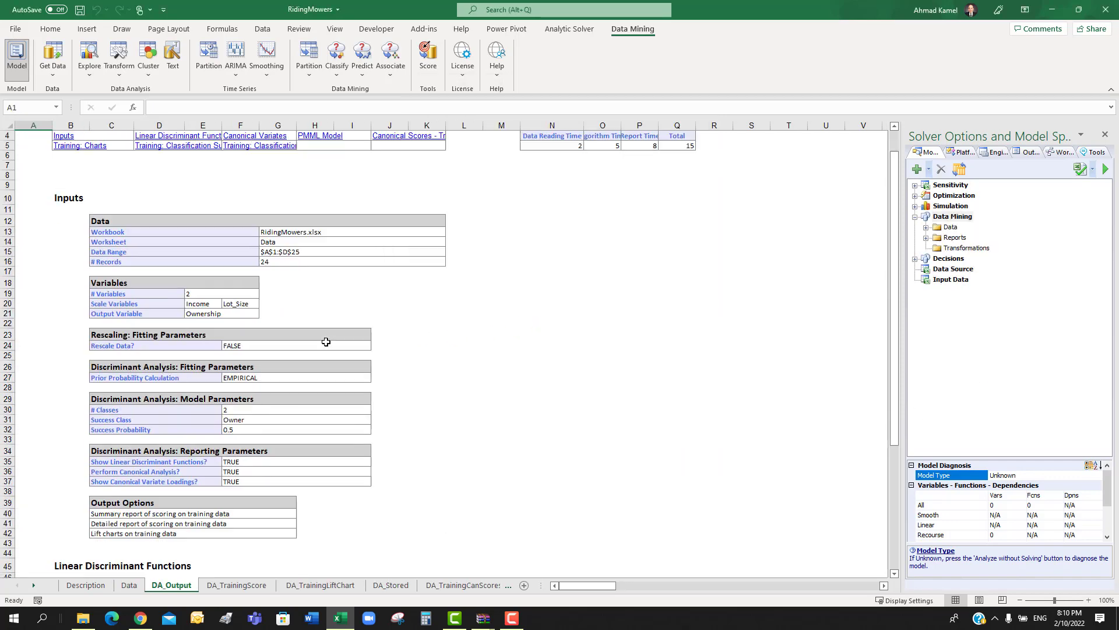
click(8, 126)
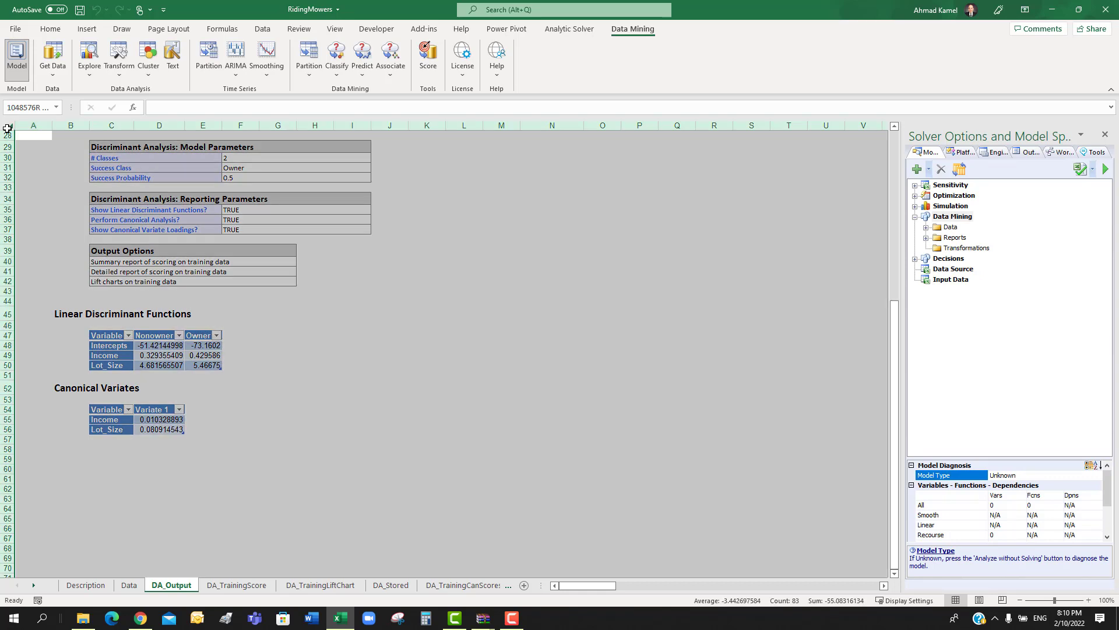
click(93, 127)
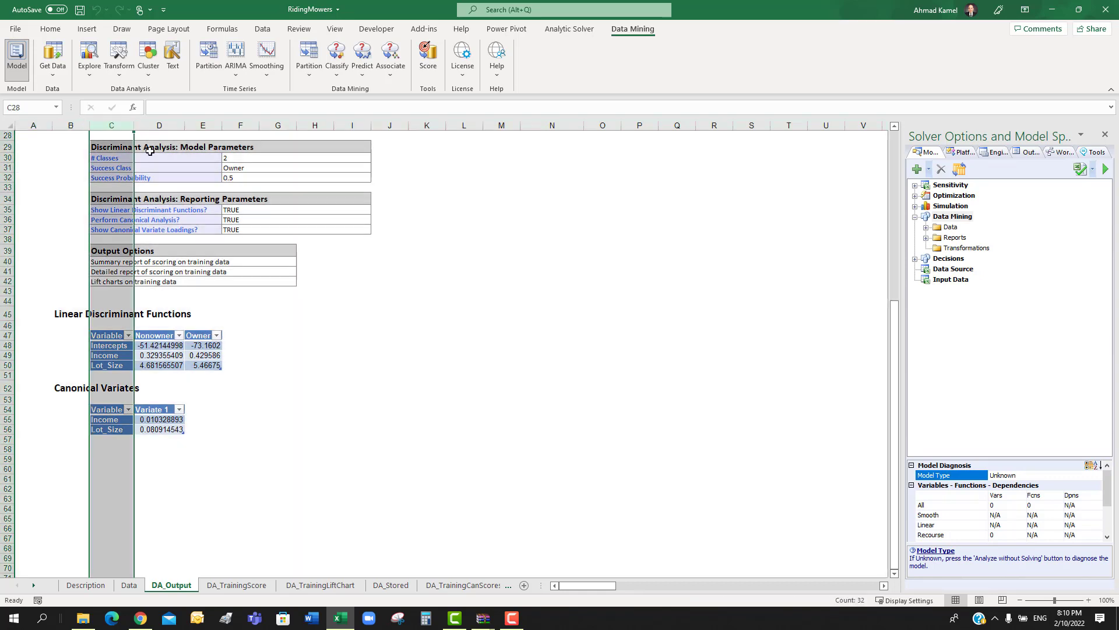
click(170, 336)
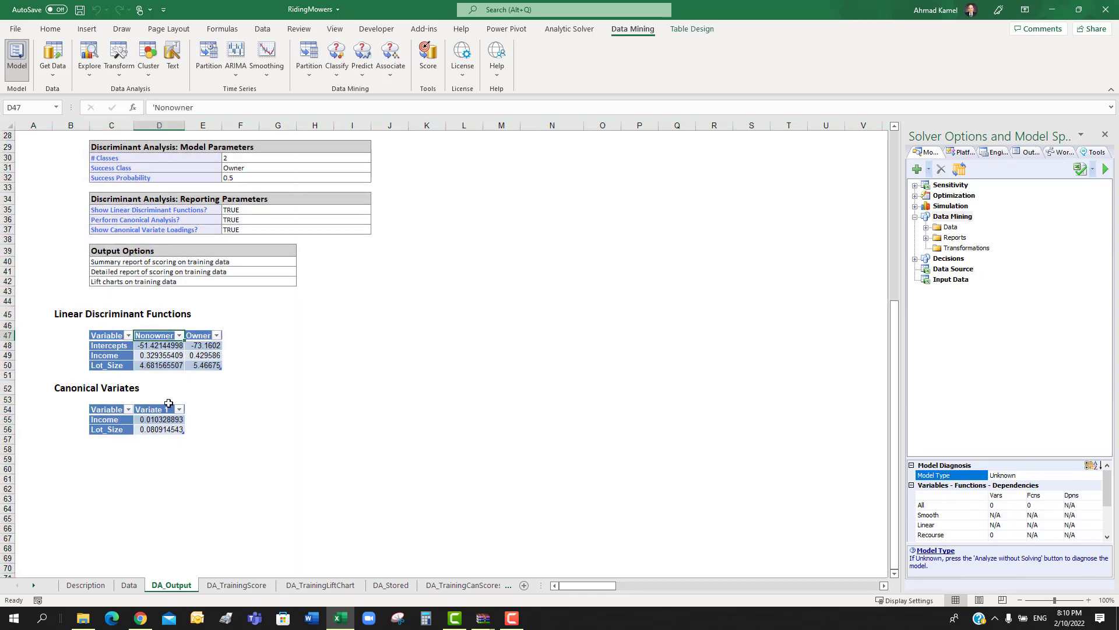
click(155, 347)
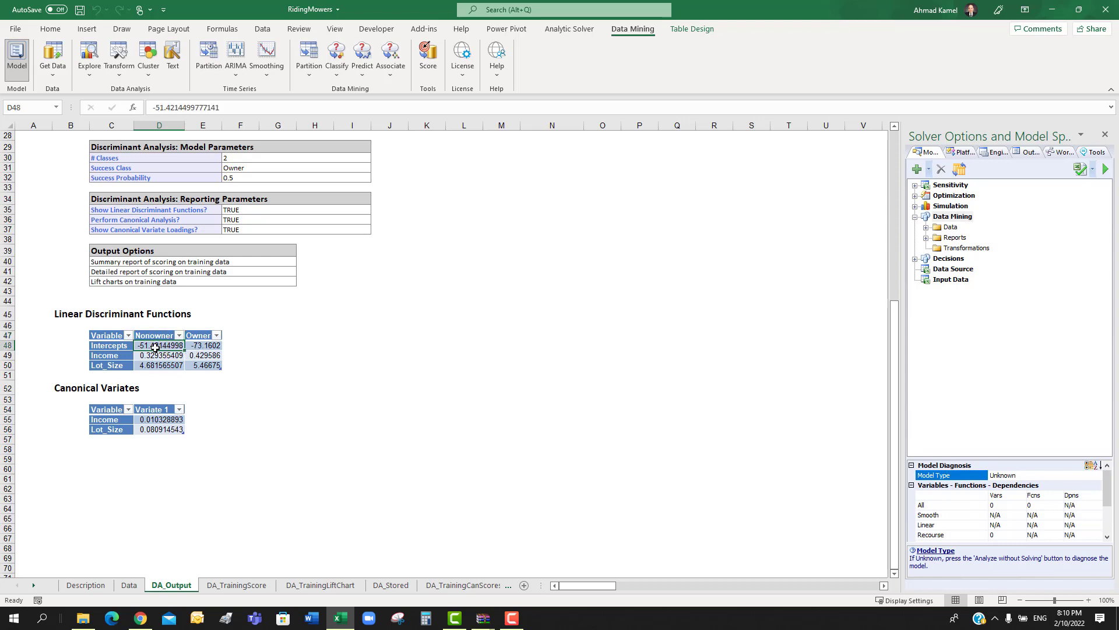
double_click(181, 128)
click(180, 128)
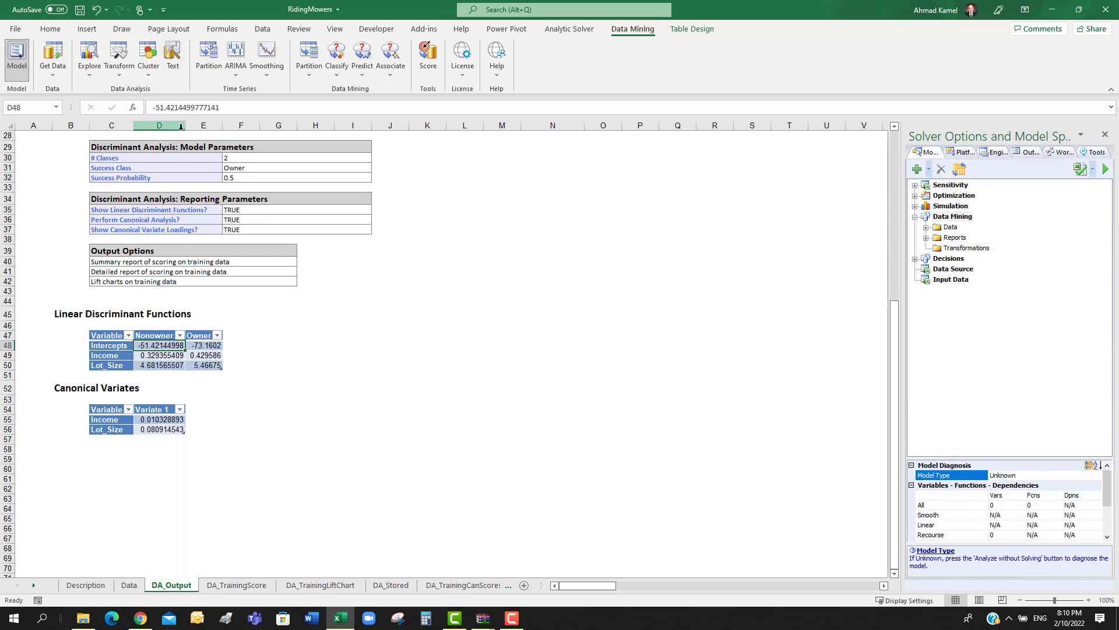
Examine the intercept, Income and Lot_Size coefficients of the Nonowner and Owner discriminant functions.
click(155, 355)
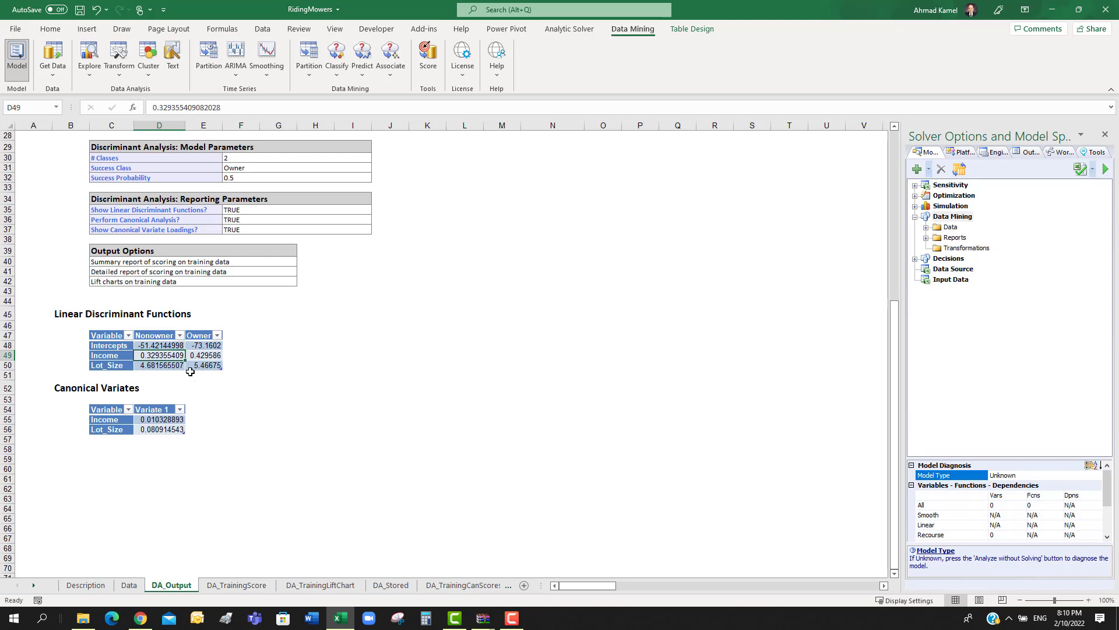
click(198, 345)
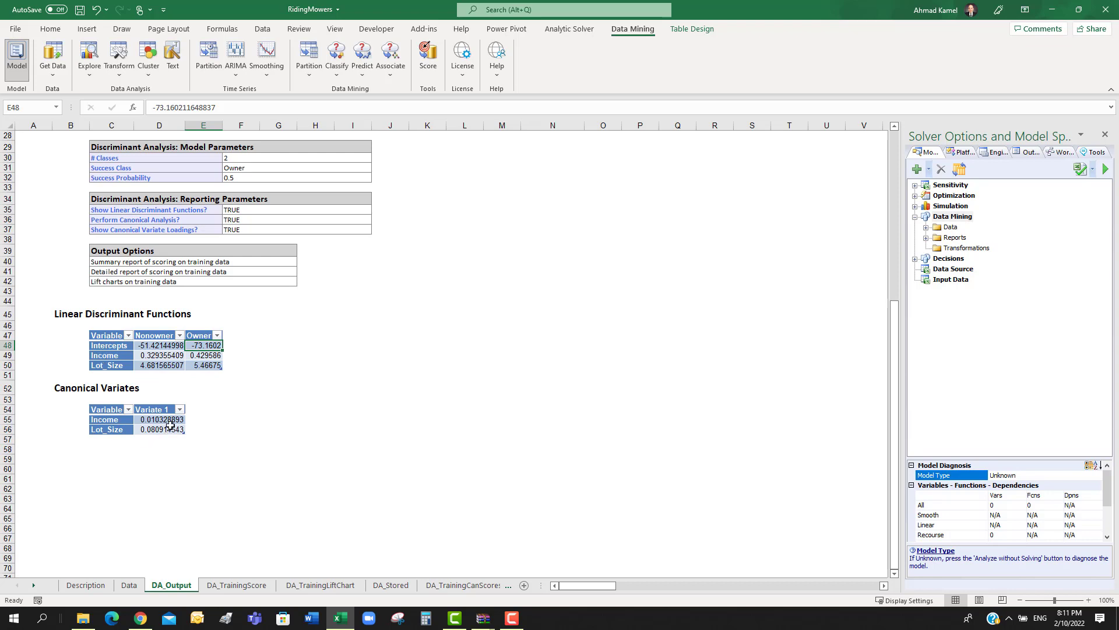
drag(154, 346, 161, 367)
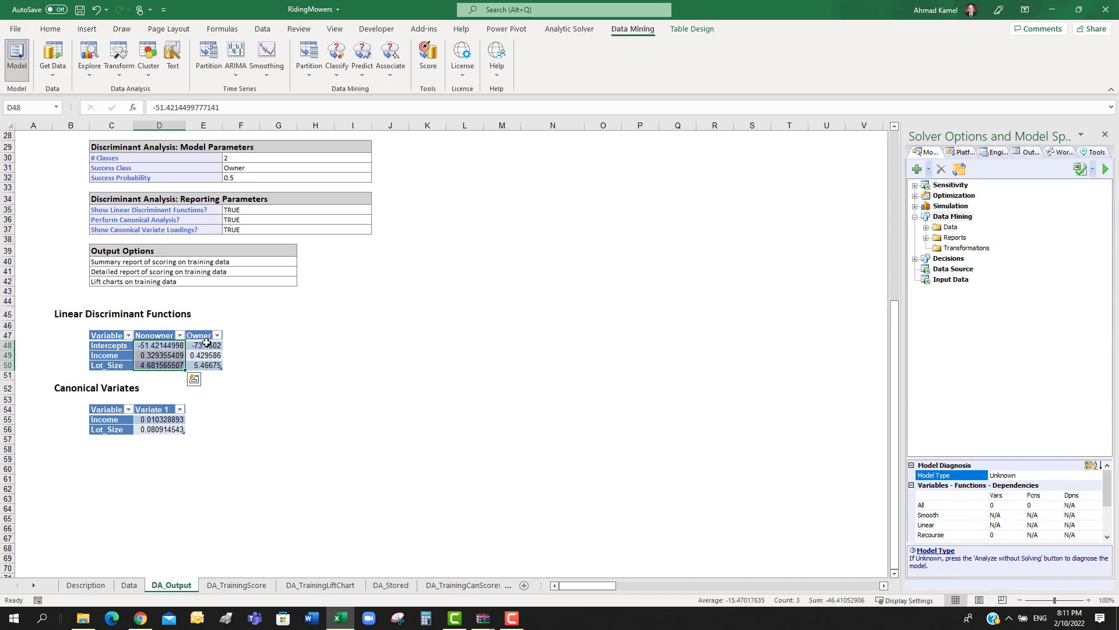
Go to the DA_TrainingScore sheet and examine the Nonowner and Owner counts in the confusion matrix.
click(238, 585)
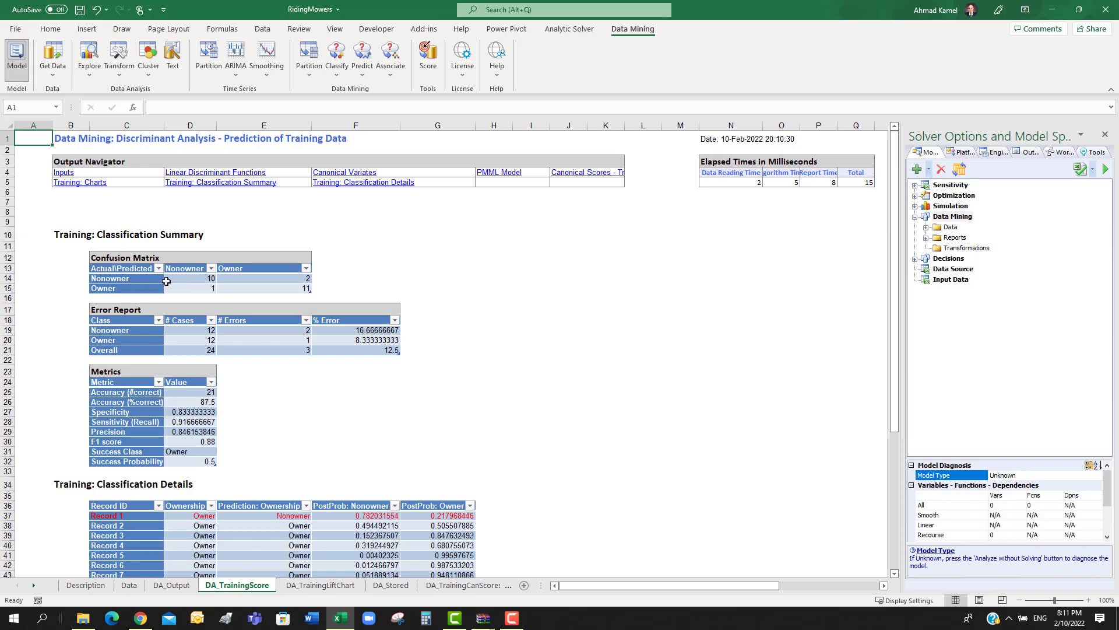
click(199, 278)
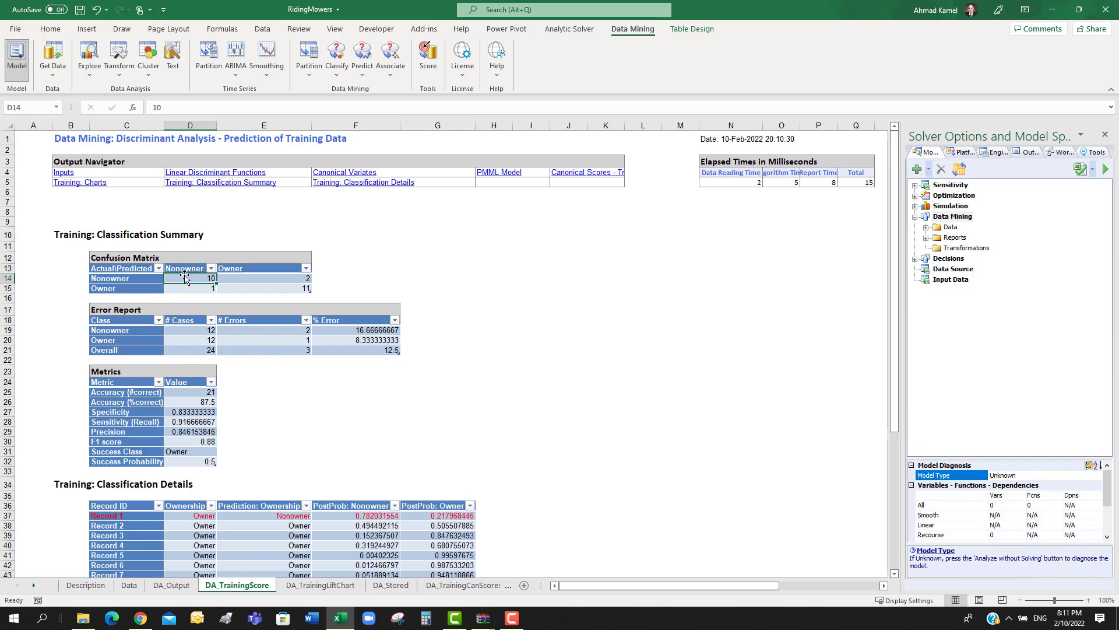
click(274, 278)
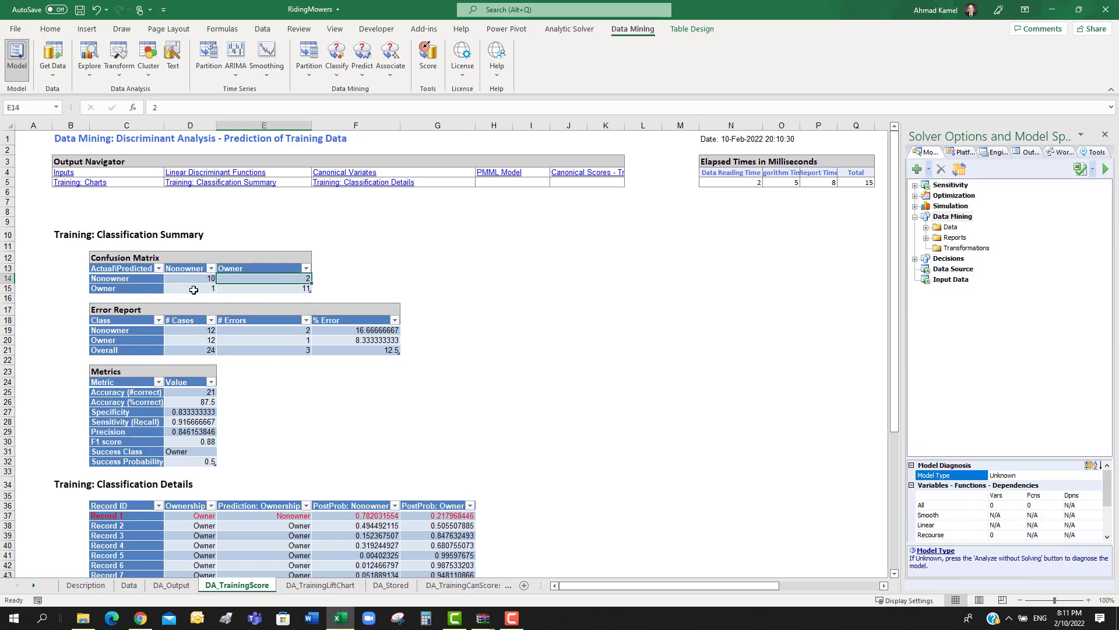
drag(190, 288, 263, 287)
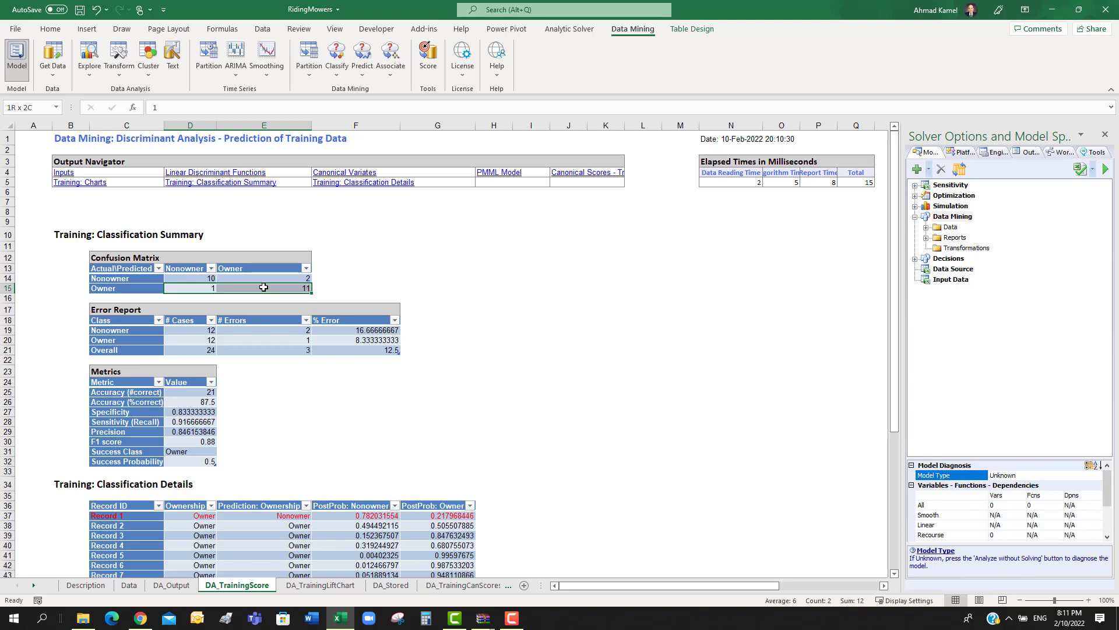
click(191, 288)
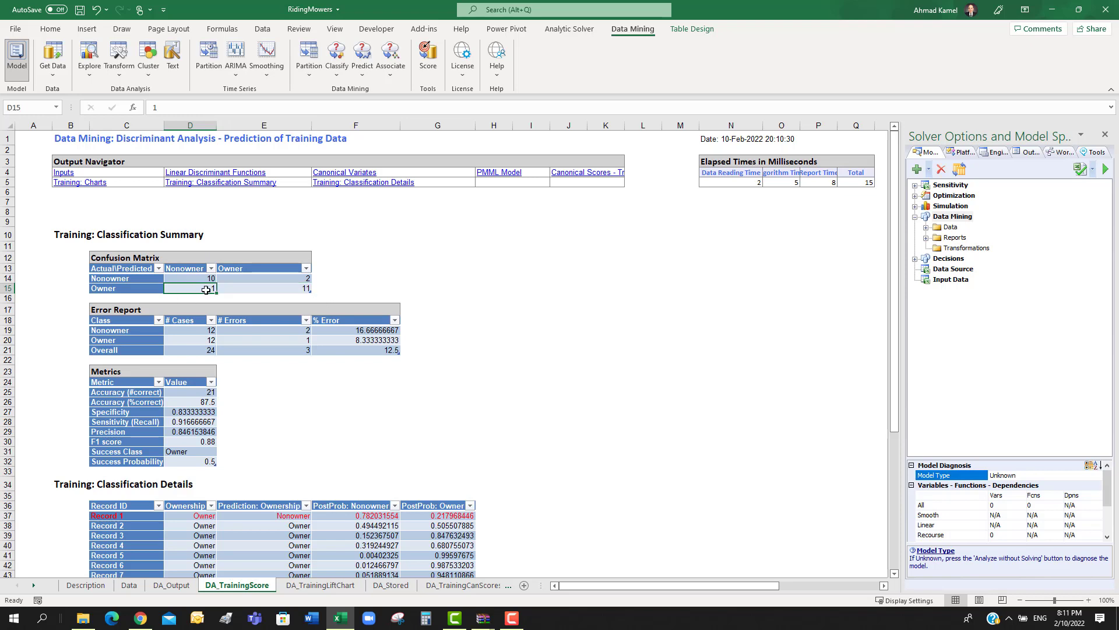
click(284, 288)
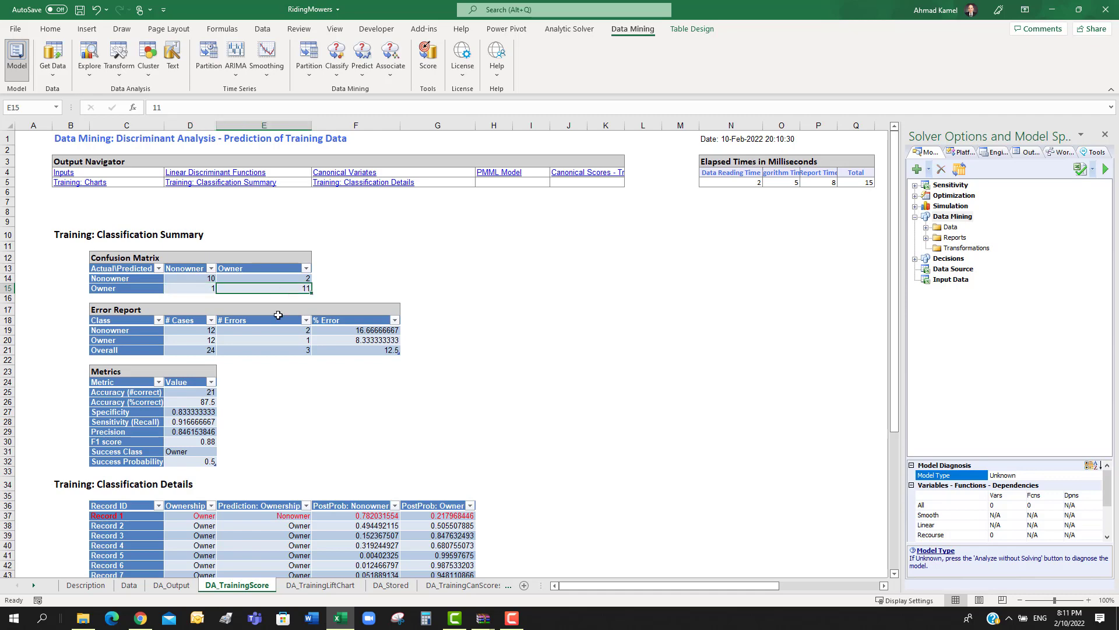
Examine Record 1's Nonowner and Owner posterior probabilities in the training classification details.
scroll(231, 396, down, 3)
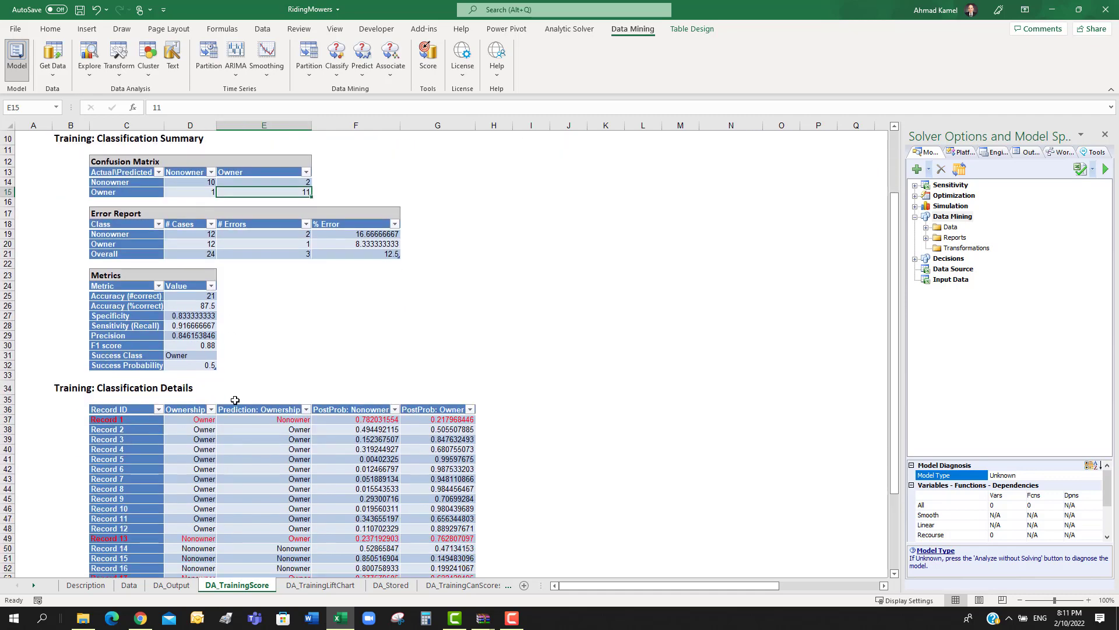
scroll(232, 400, down, 3)
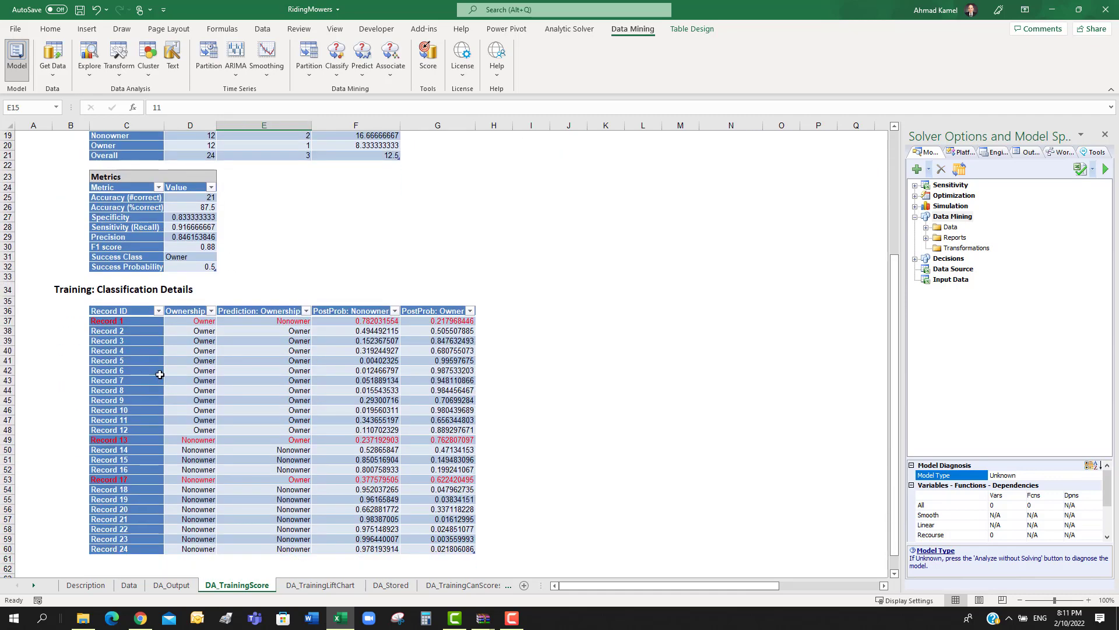
click(372, 321)
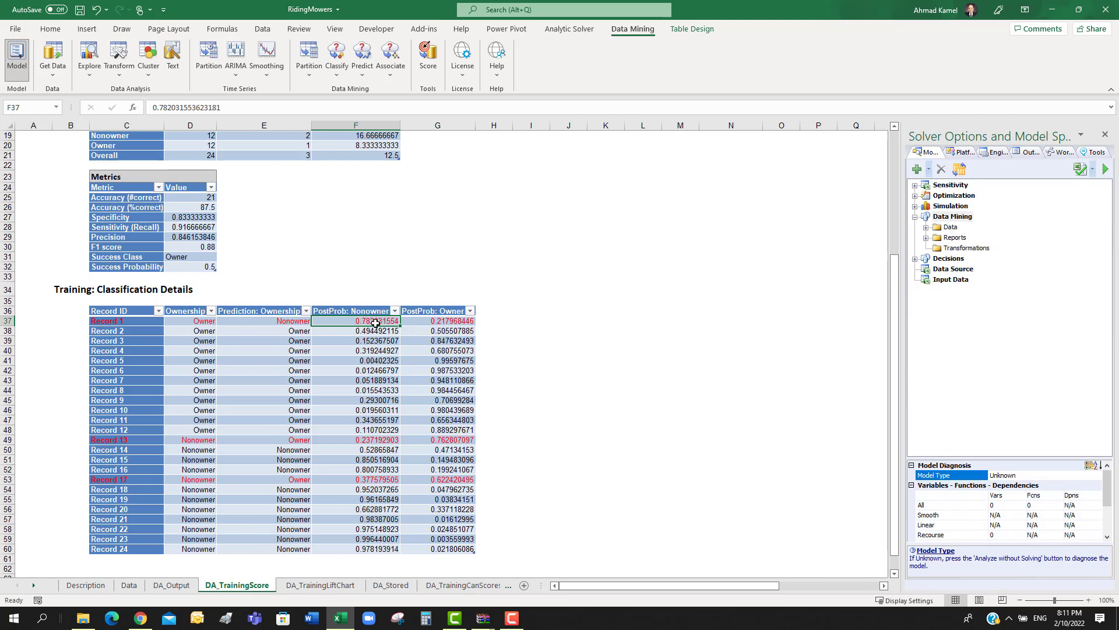
click(437, 322)
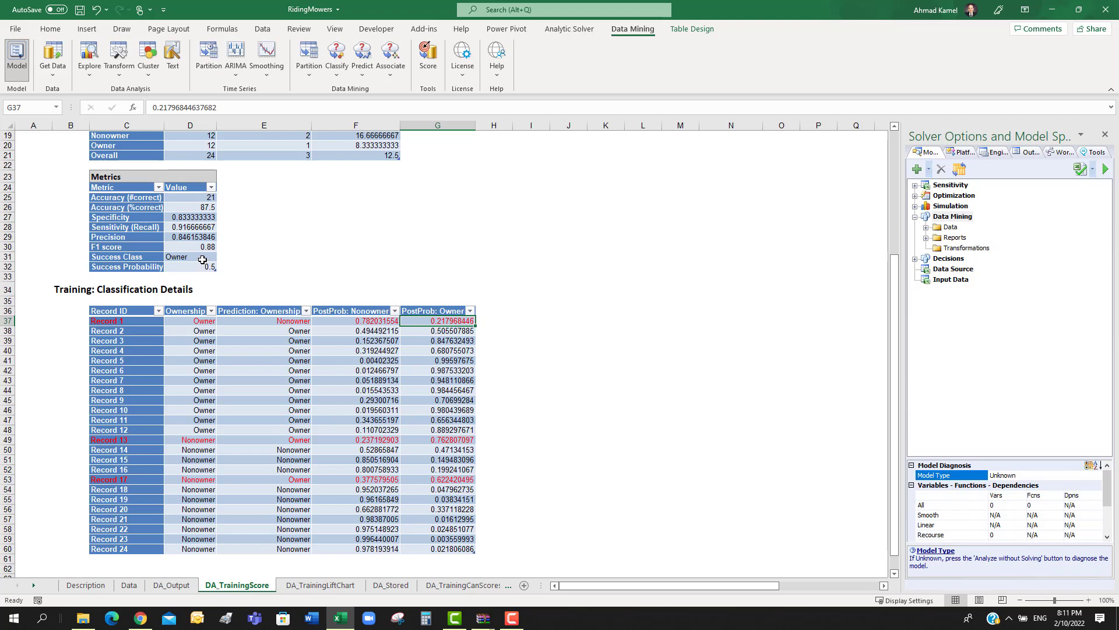
click(364, 318)
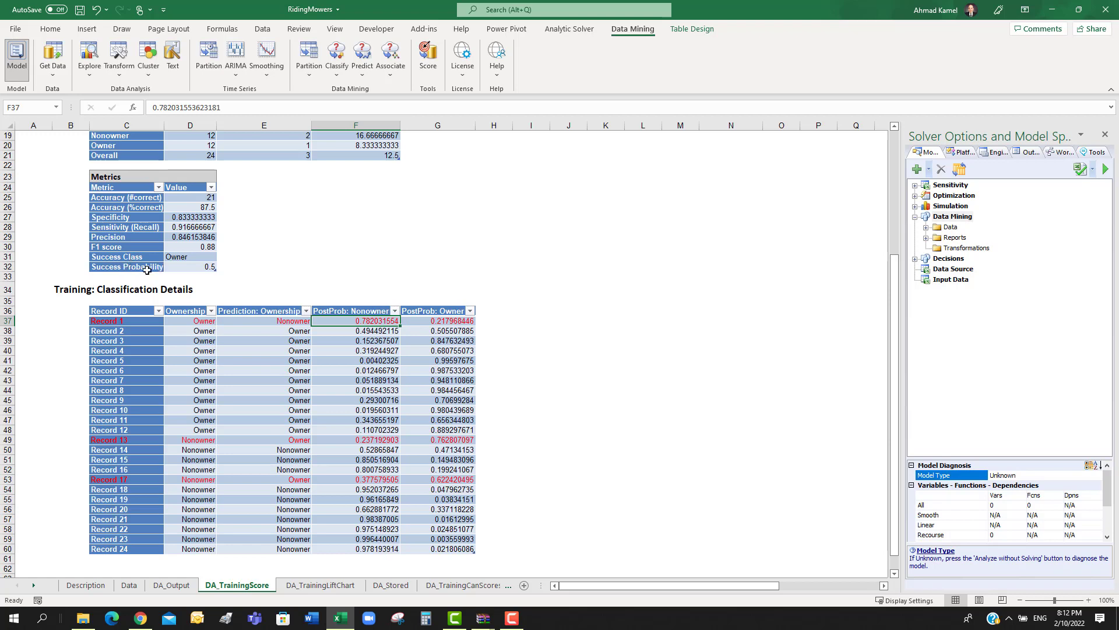
Compare Record 1's posterior probabilities and predicted ownership with the success probability in the Metrics table.
drag(210, 266, 211, 266)
click(364, 325)
click(199, 266)
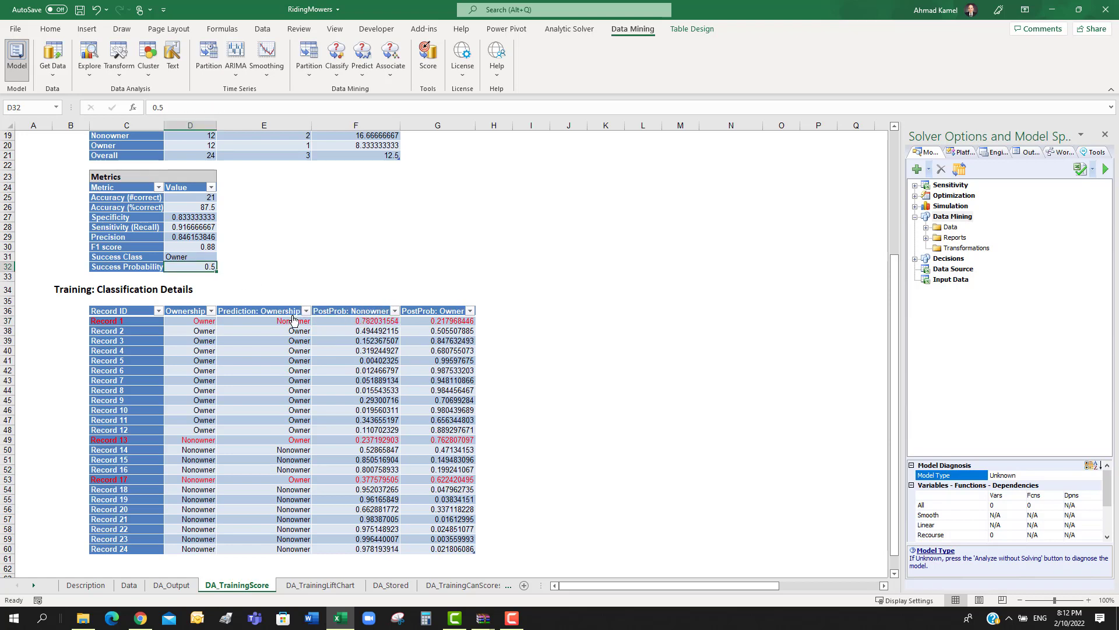
click(259, 320)
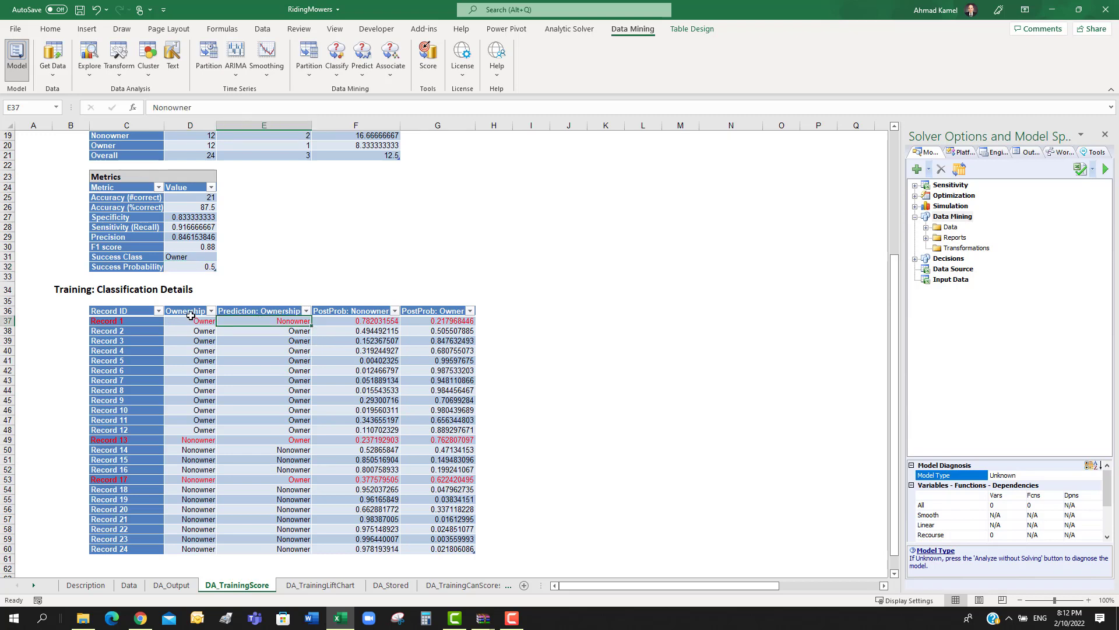
click(446, 323)
click(205, 267)
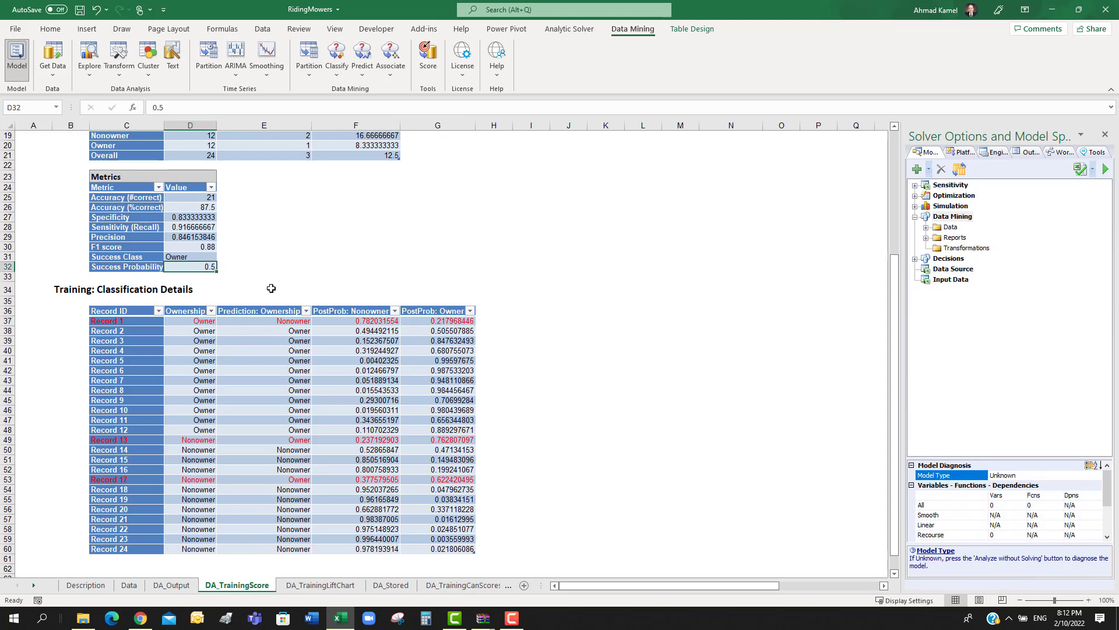
click(450, 314)
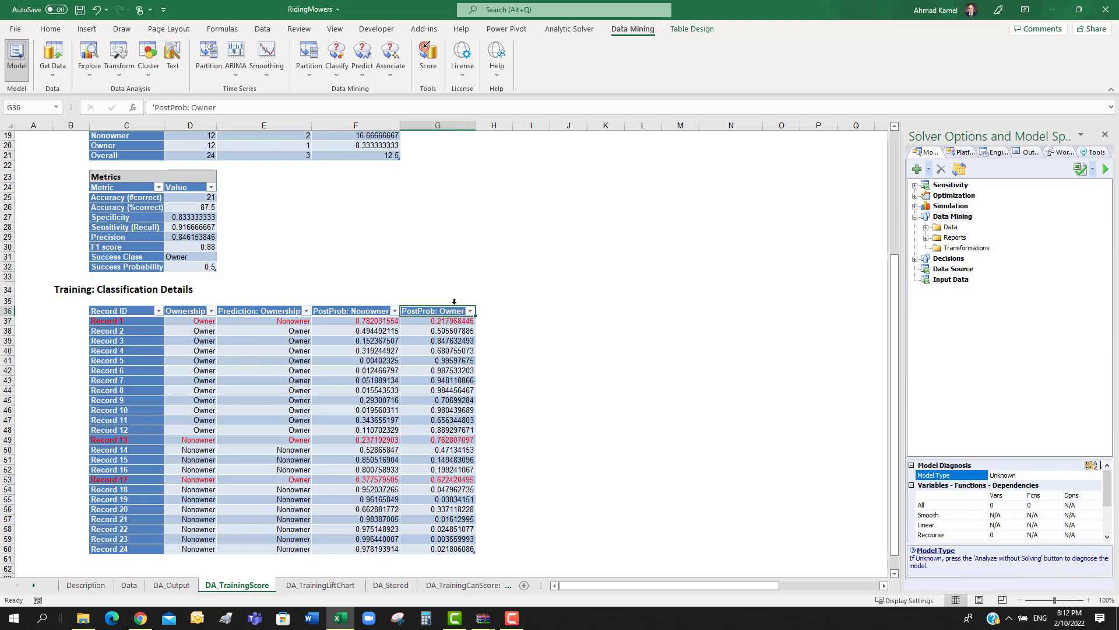
click(447, 321)
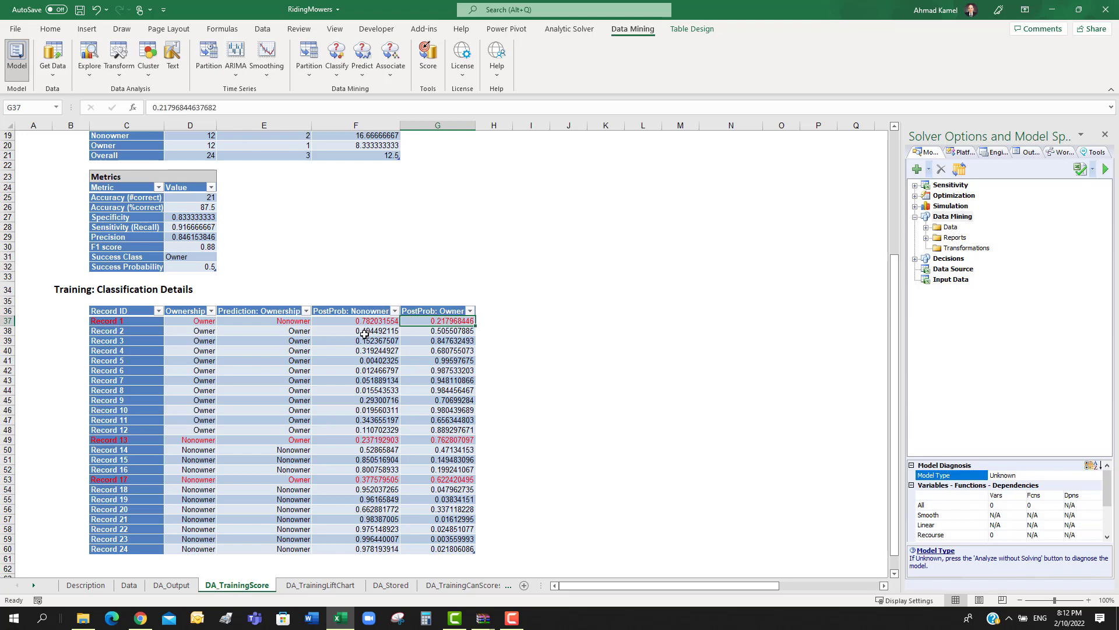
Check Record 2's posterior probabilities against the success probability, and look at Record 3's predicted ownership.
click(368, 330)
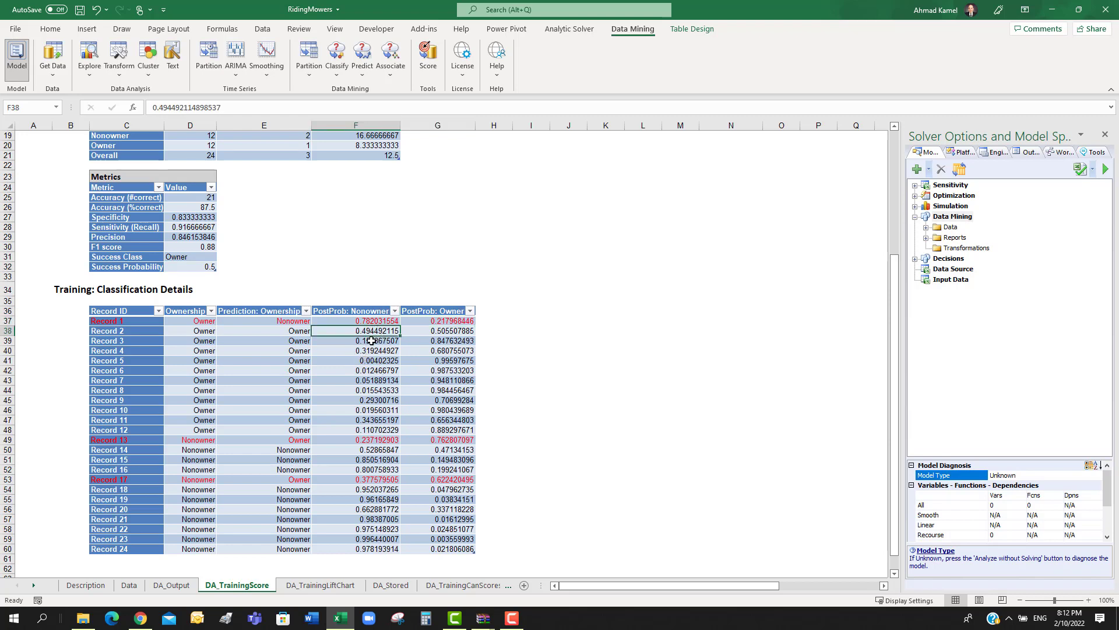
click(452, 331)
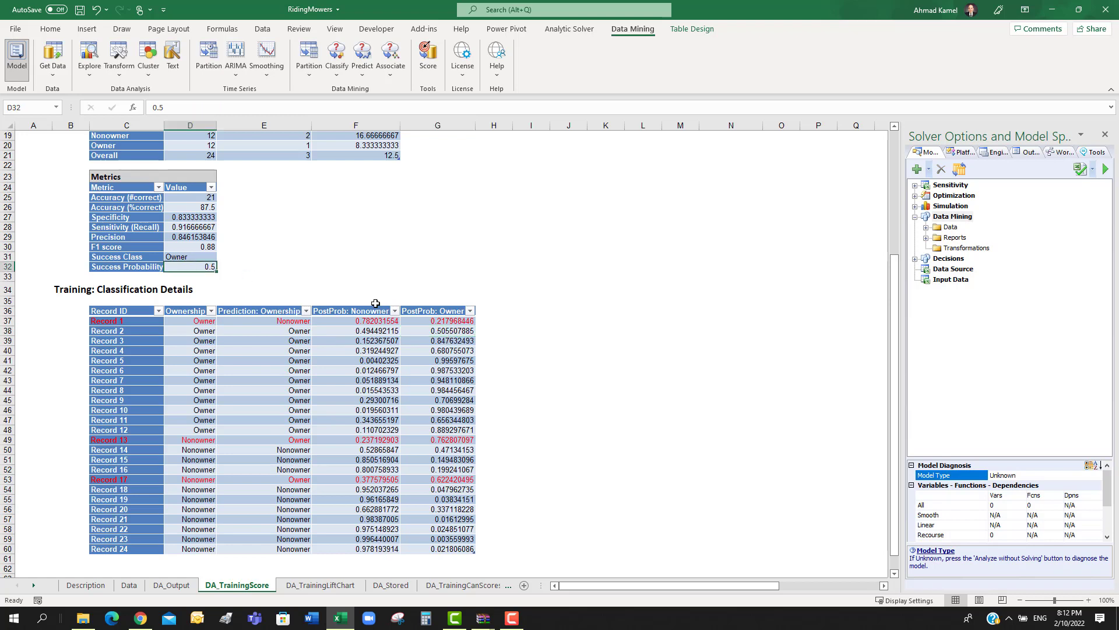
click(438, 311)
click(282, 341)
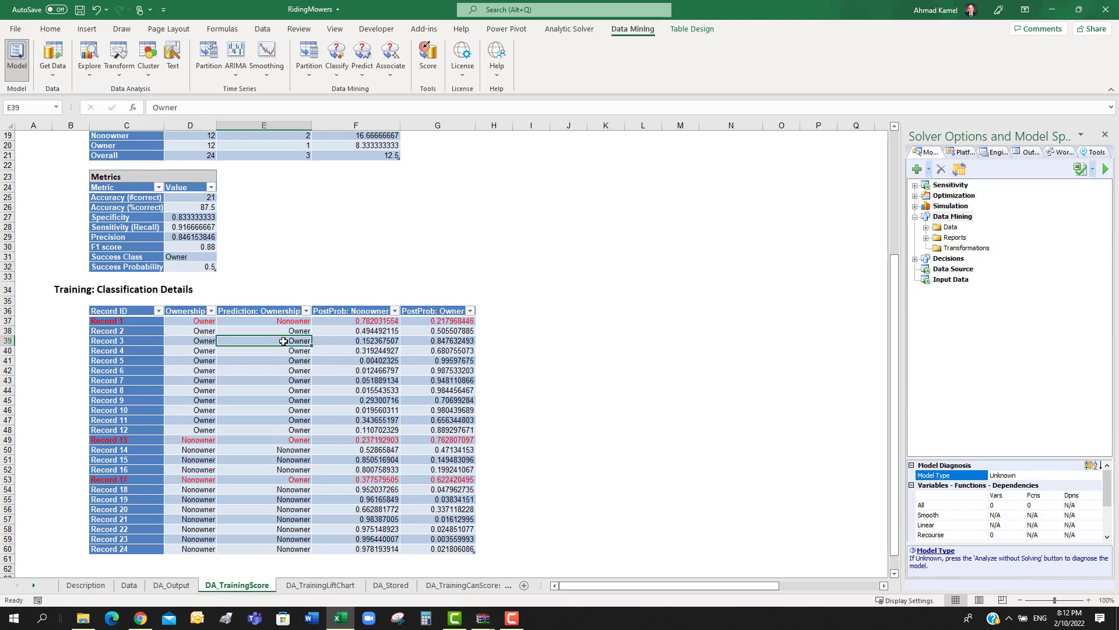
Review the posterior probabilities across the training records, selecting the Owner probabilities of Records 1 to 16.
scroll(421, 431, down, 2)
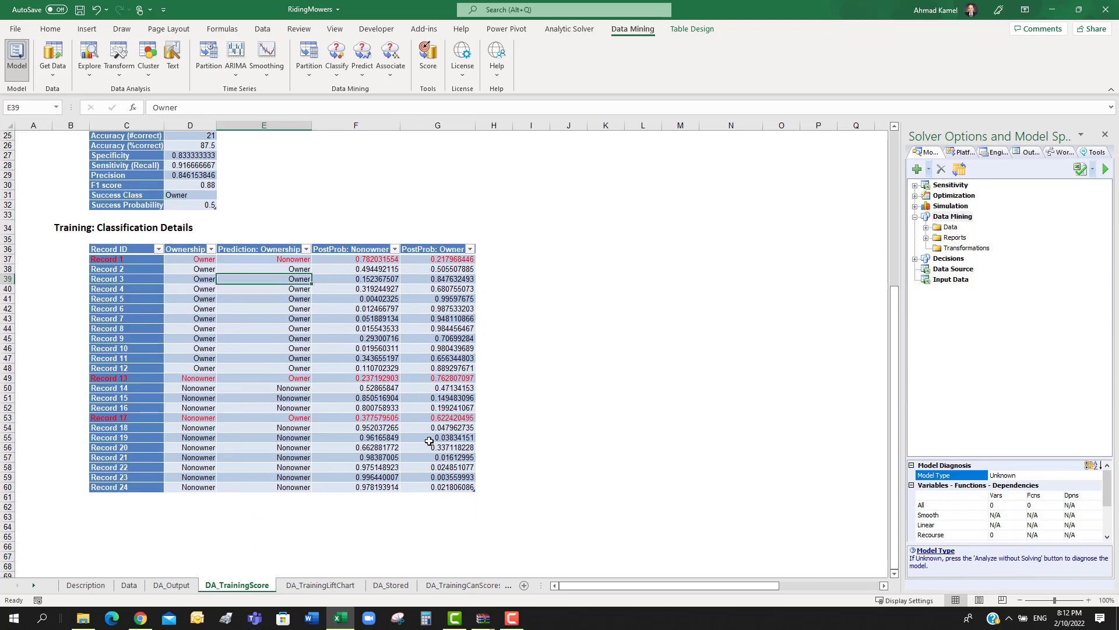
scroll(421, 441, up, 3)
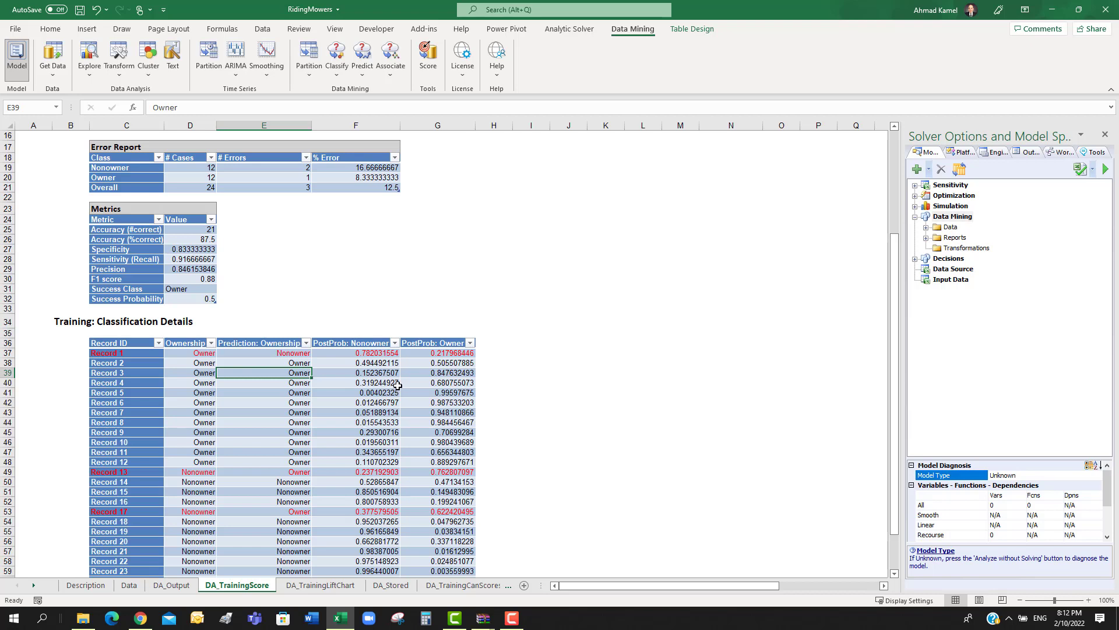
click(381, 353)
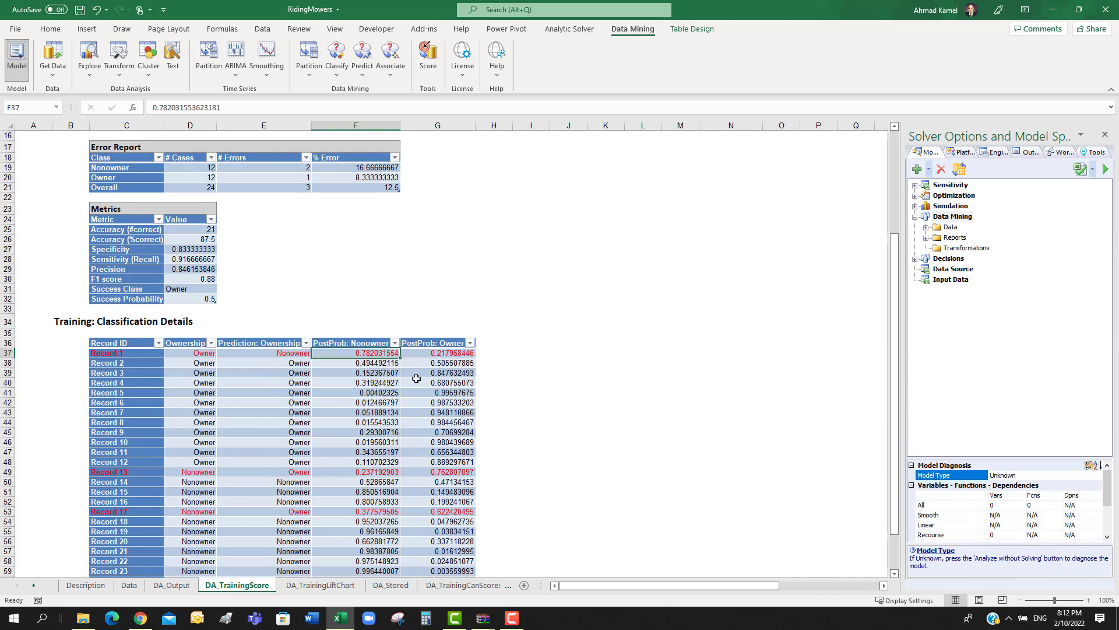
click(449, 355)
drag(449, 355, 439, 500)
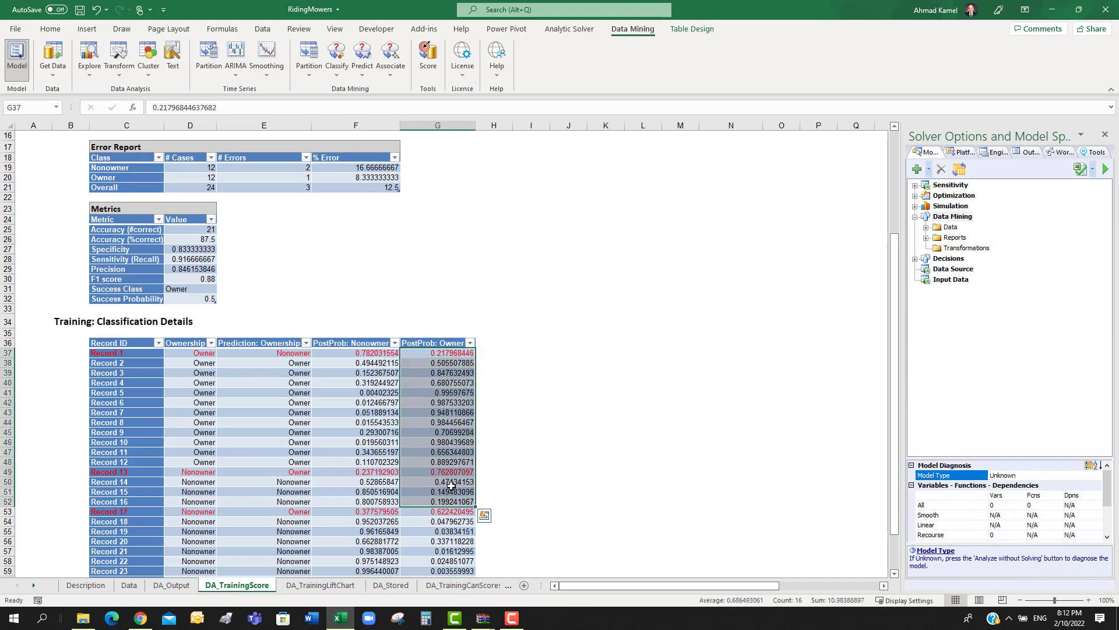
scroll(494, 427, down, 2)
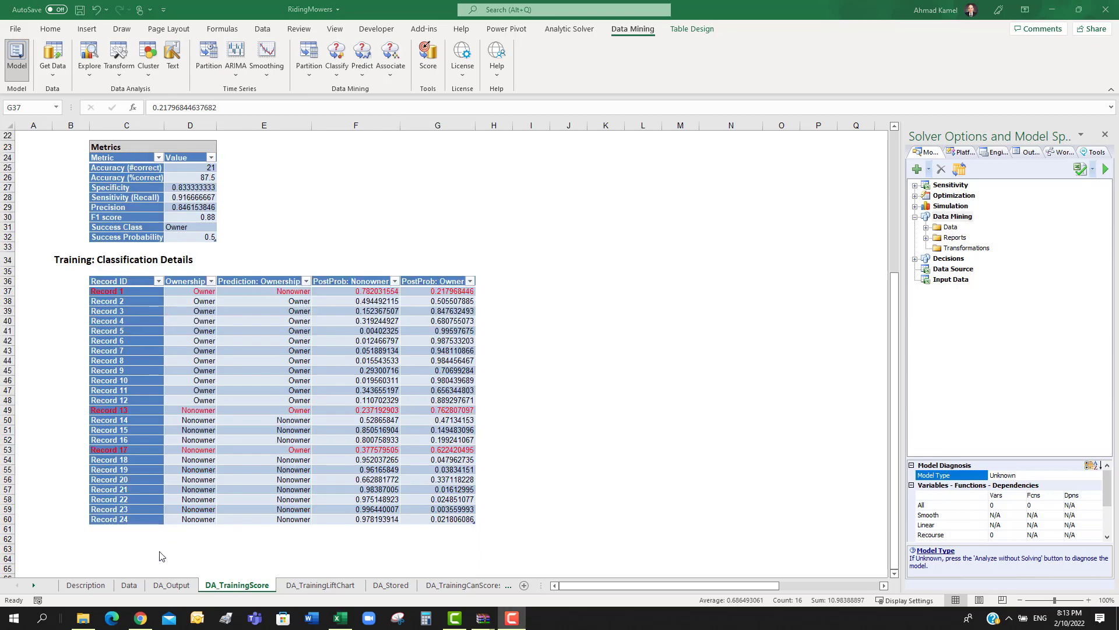
Copy the full observation table with its headers, A1:D25, from the Data sheet.
click(132, 584)
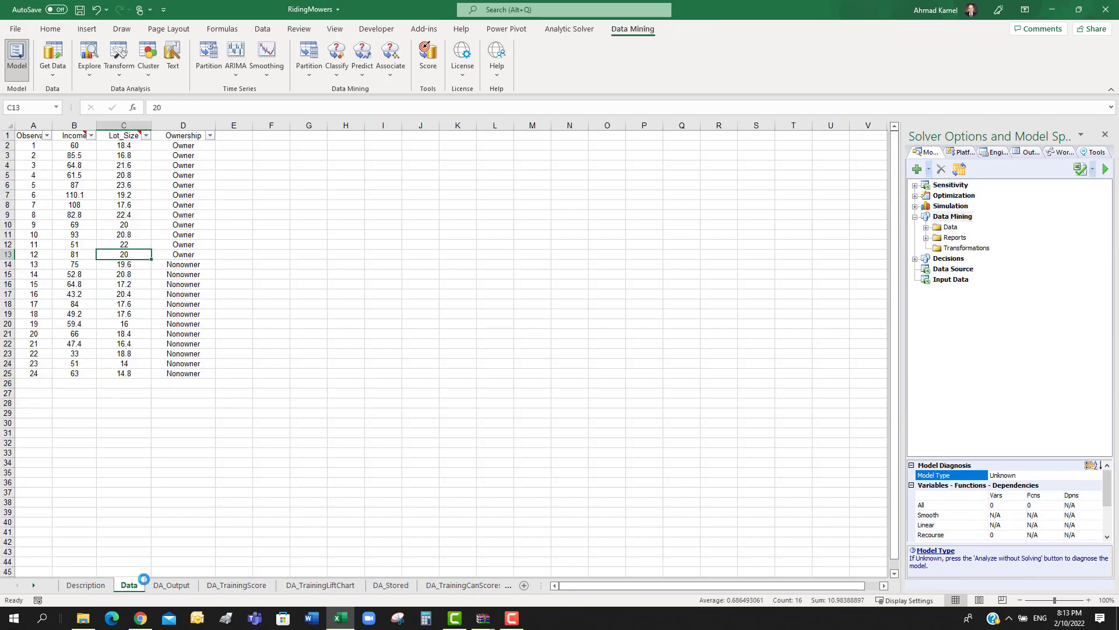
click(35, 144)
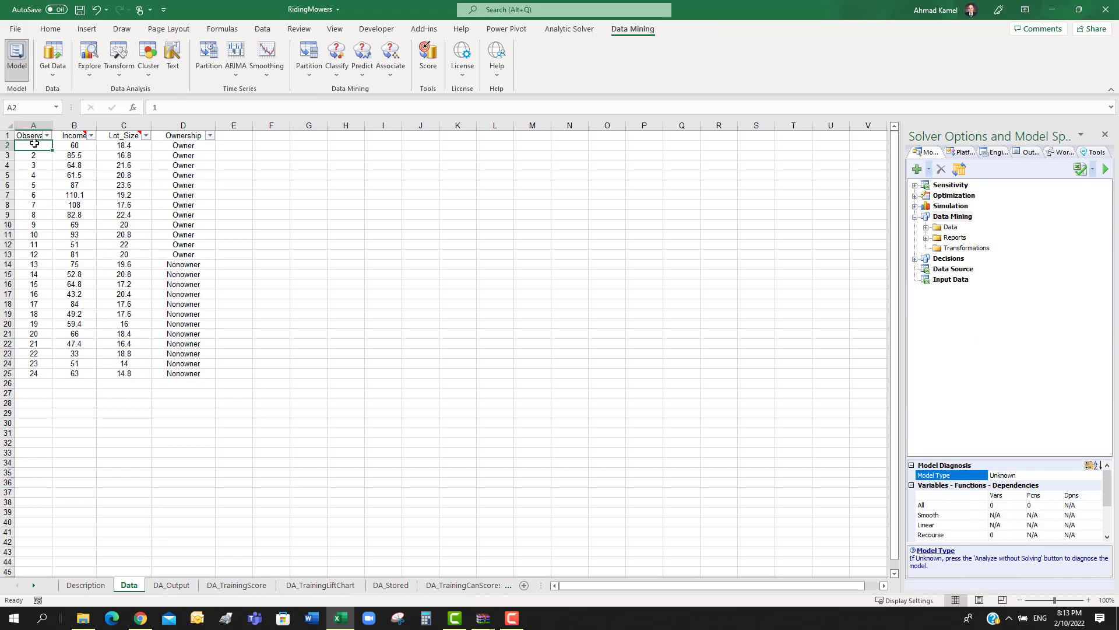
drag(26, 133, 176, 376)
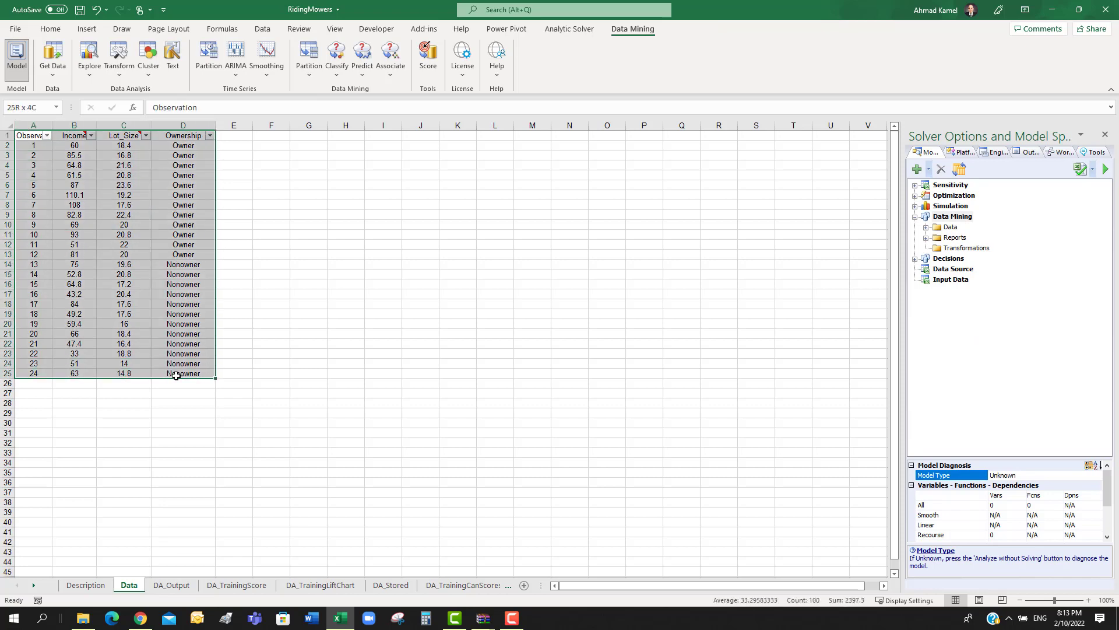
right_click(170, 208)
click(201, 232)
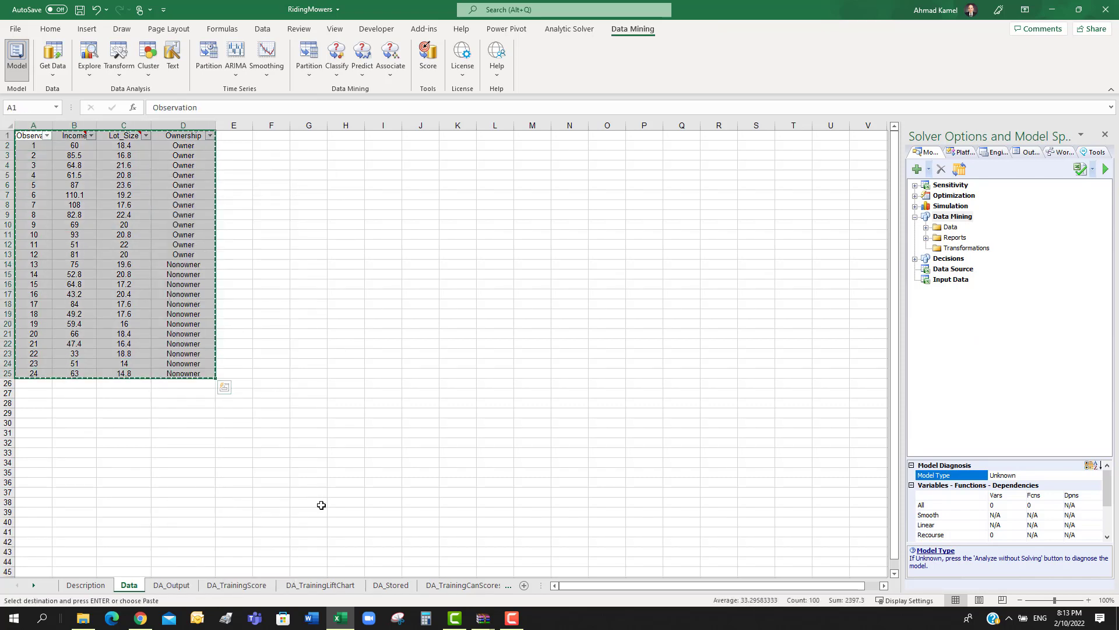
Paste the copied observations as values at cell I36 of the DA_TrainingScore sheet, beside the classification details.
click(261, 586)
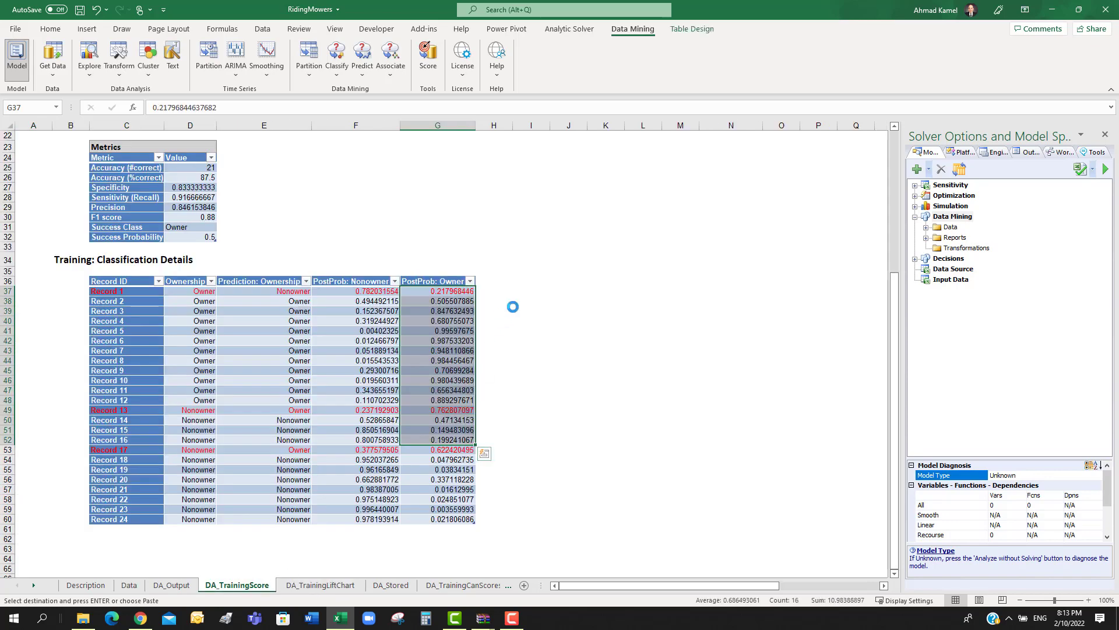
click(517, 272)
click(517, 282)
right_click(517, 282)
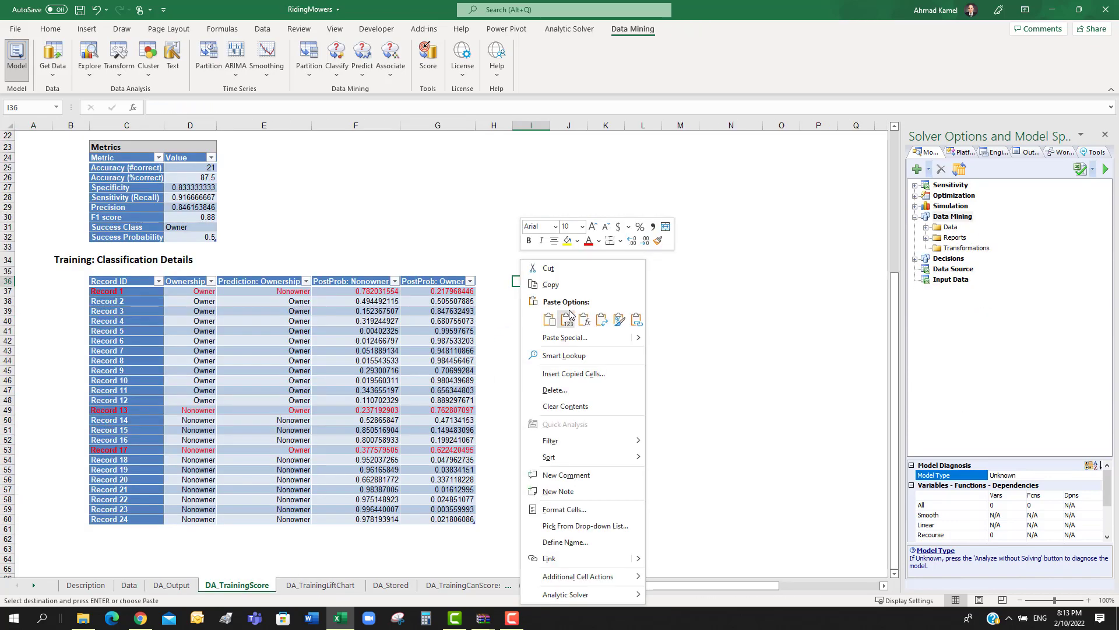
click(560, 320)
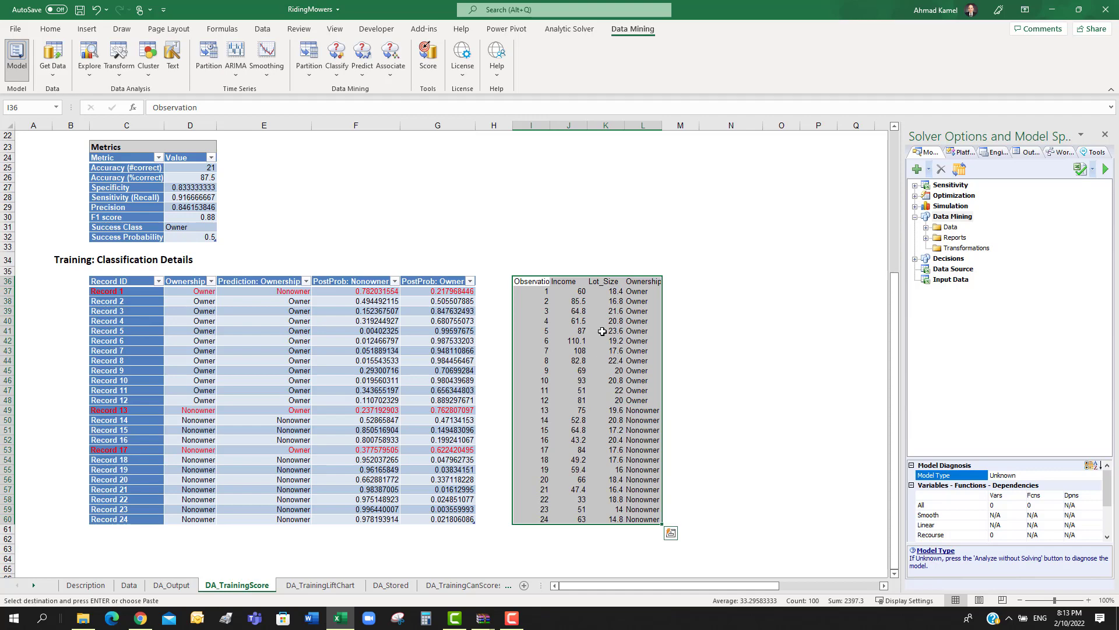
Enter the column headers "Owners" in N36 and "Non Owners" in O36, beside the pasted observations.
drag(642, 282, 651, 519)
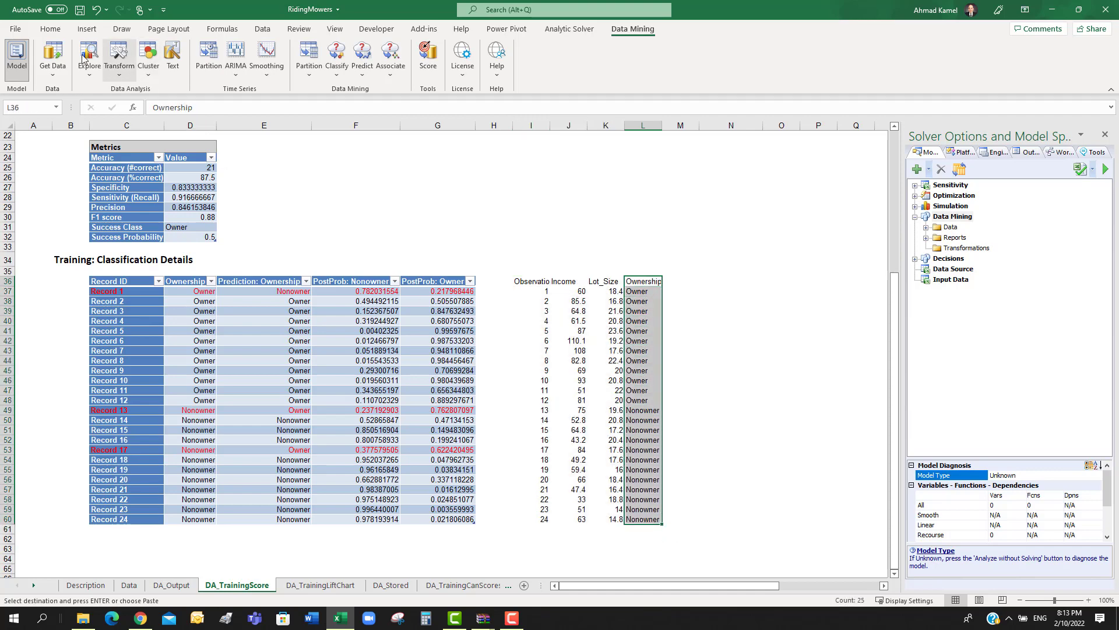
click(50, 30)
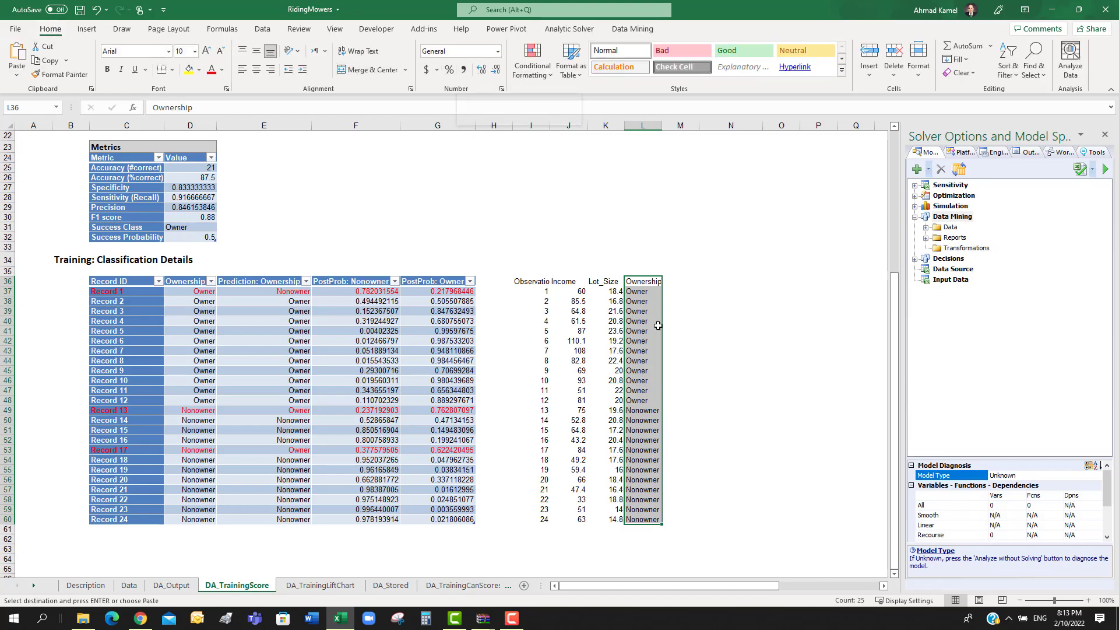
click(681, 289)
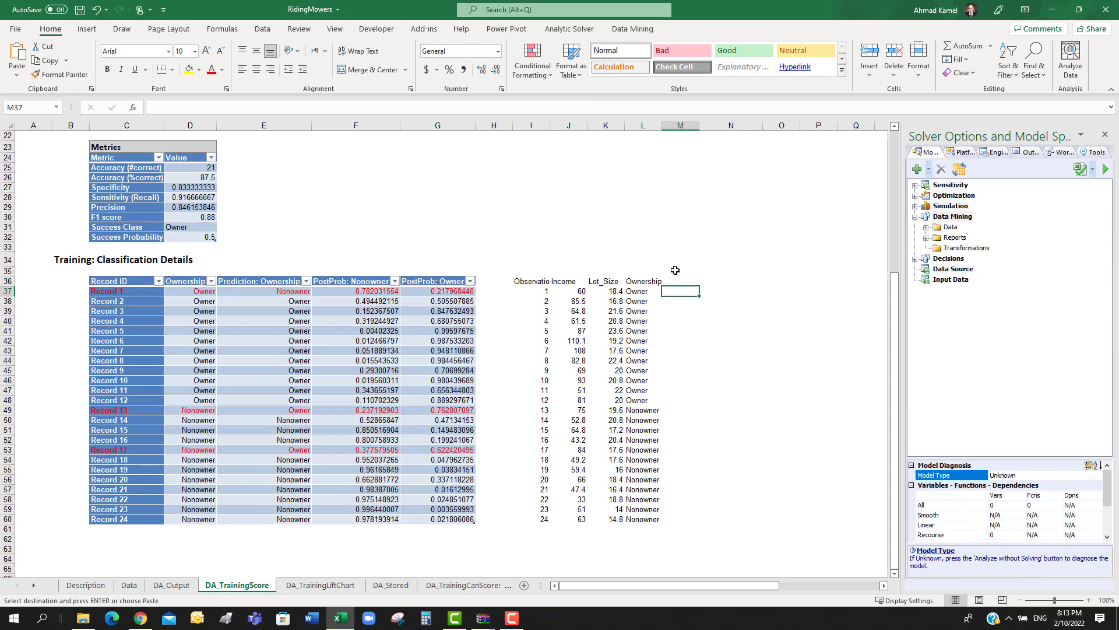
click(691, 269)
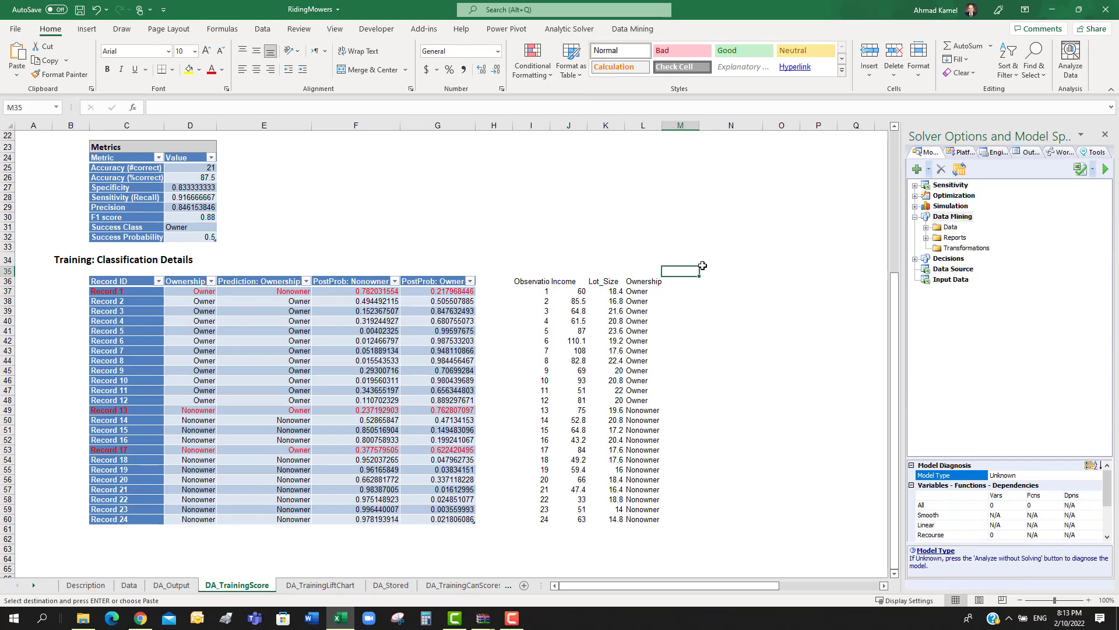
click(688, 282)
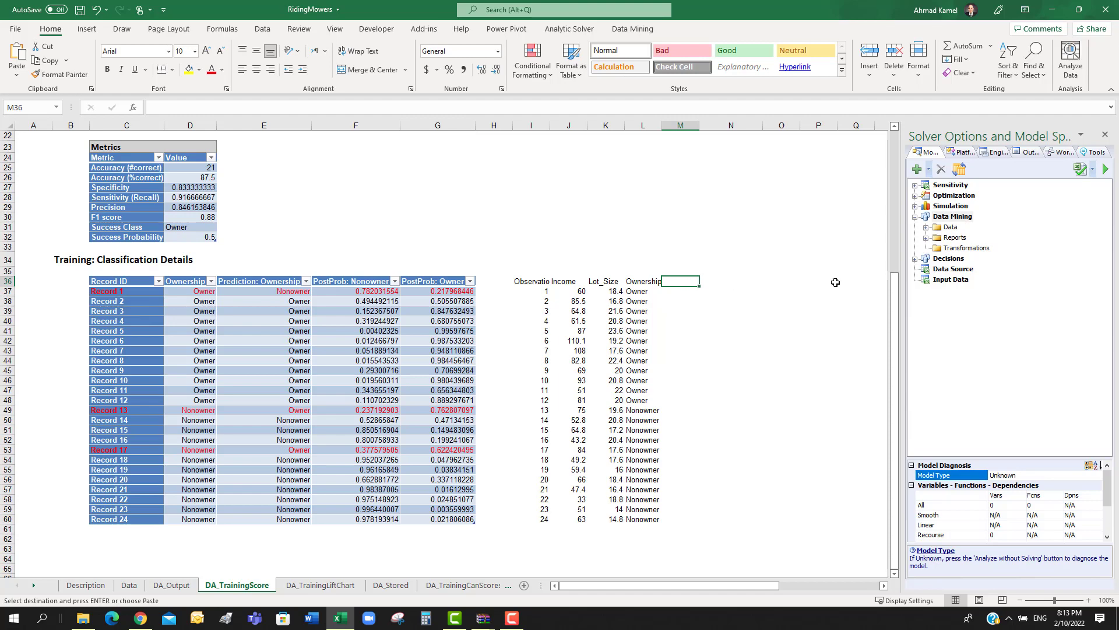
key(Right)
text(Owne)
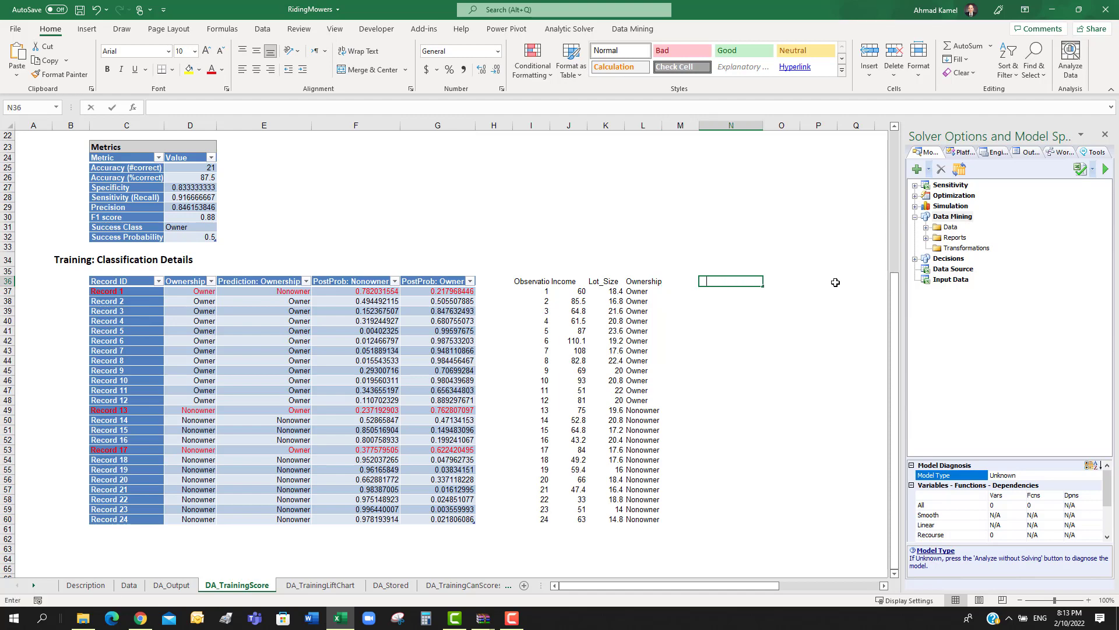
key(Tab)
text(No)
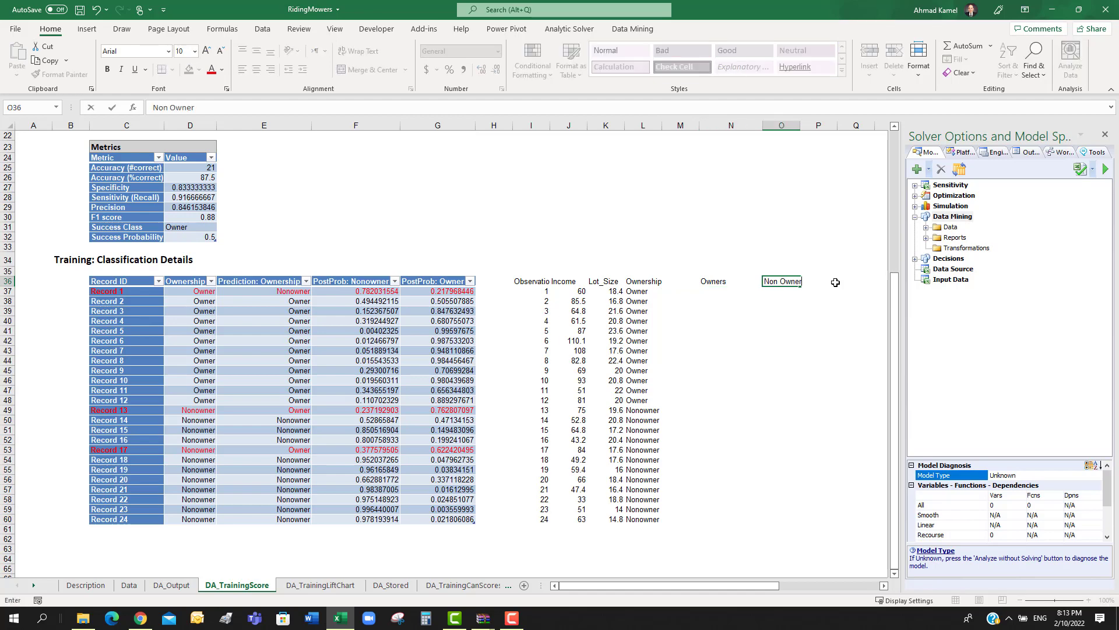
key(Left)
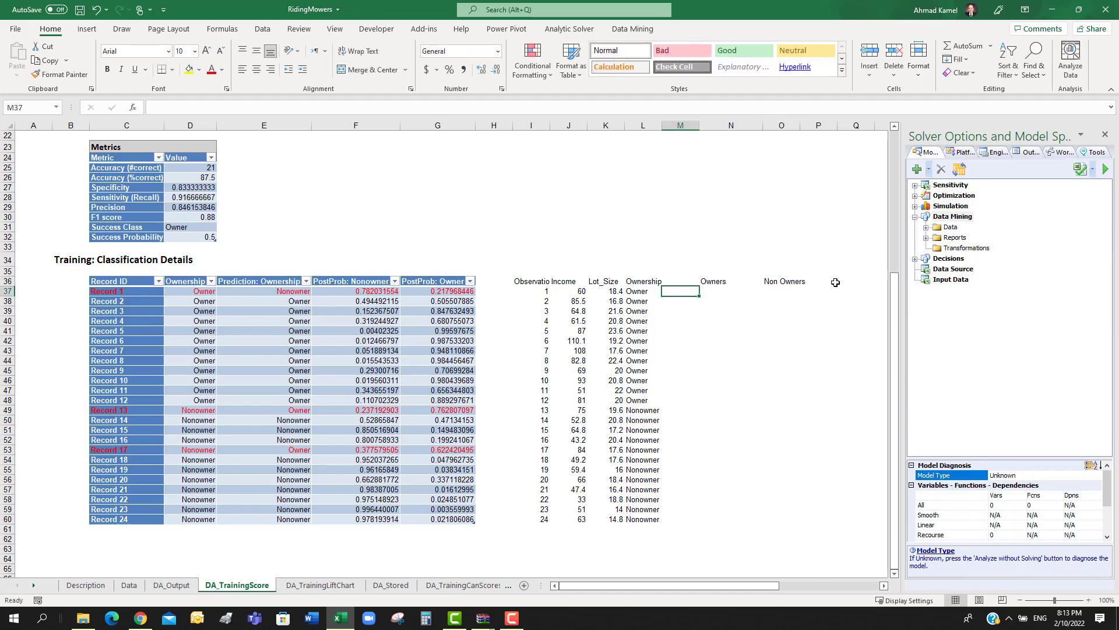
Merge and center N35:O35 above the two new headers and title it "Classification Scores".
drag(721, 271, 789, 270)
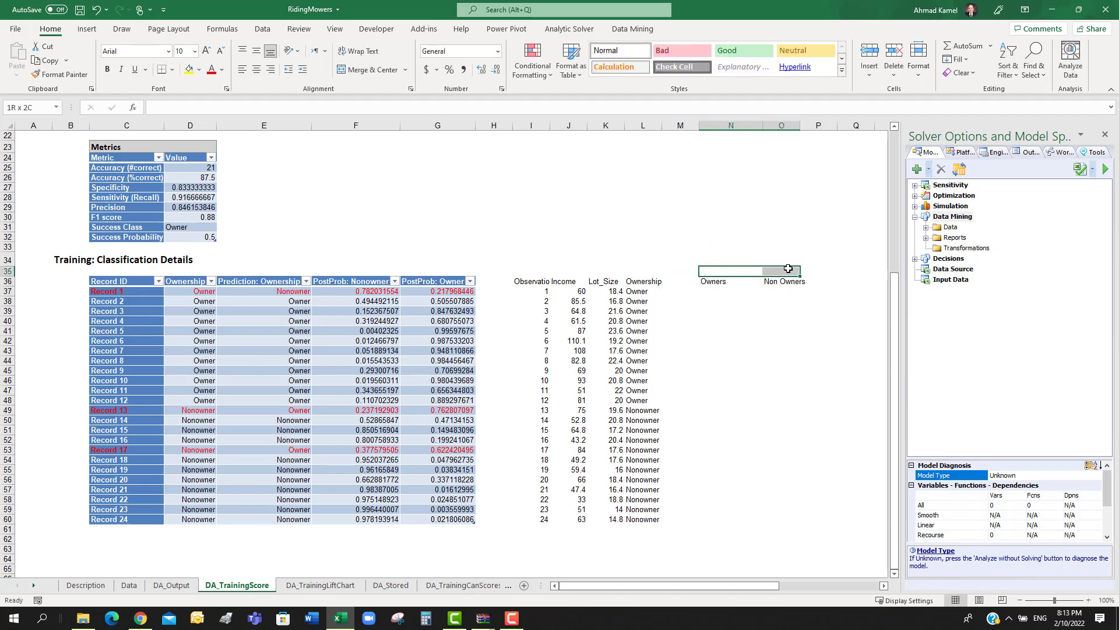
click(356, 70)
text(Cl)
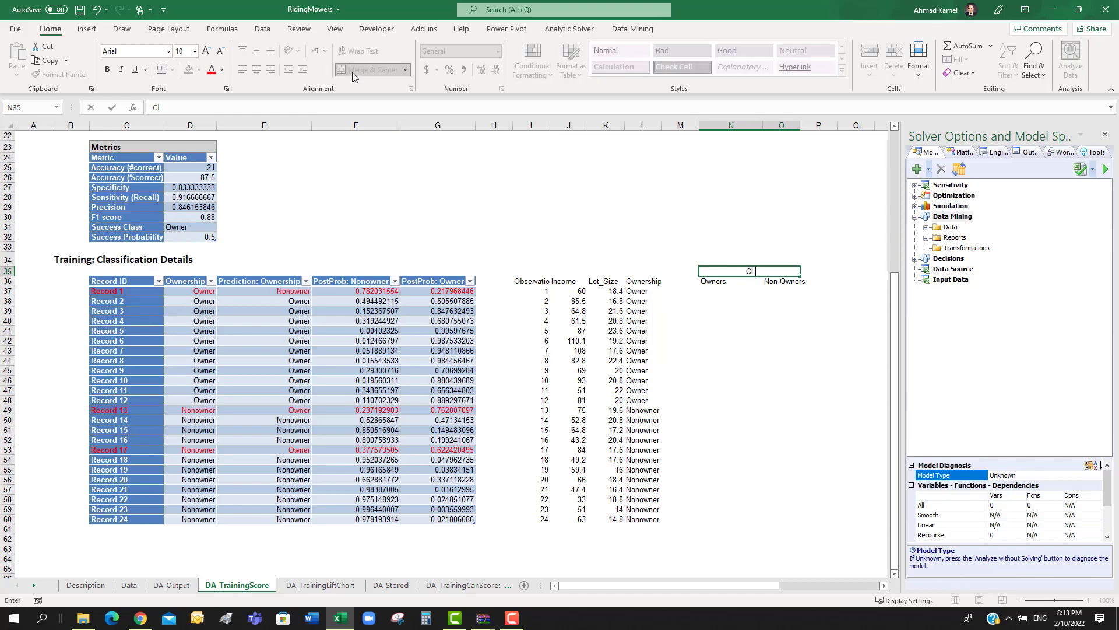
text(assification Scores)
key(Return)
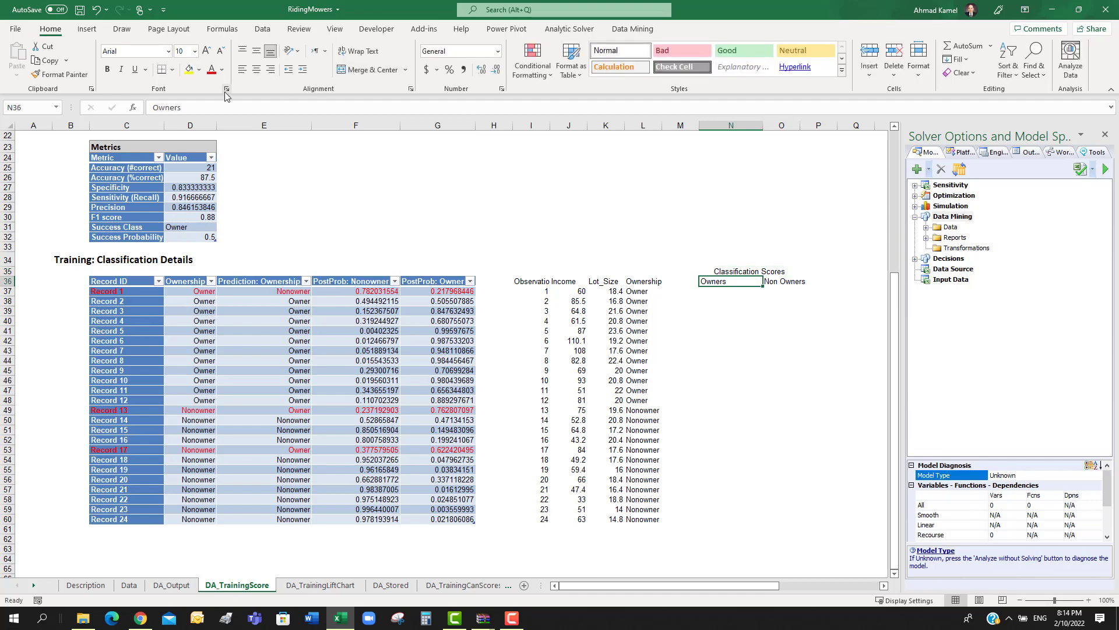
click(735, 293)
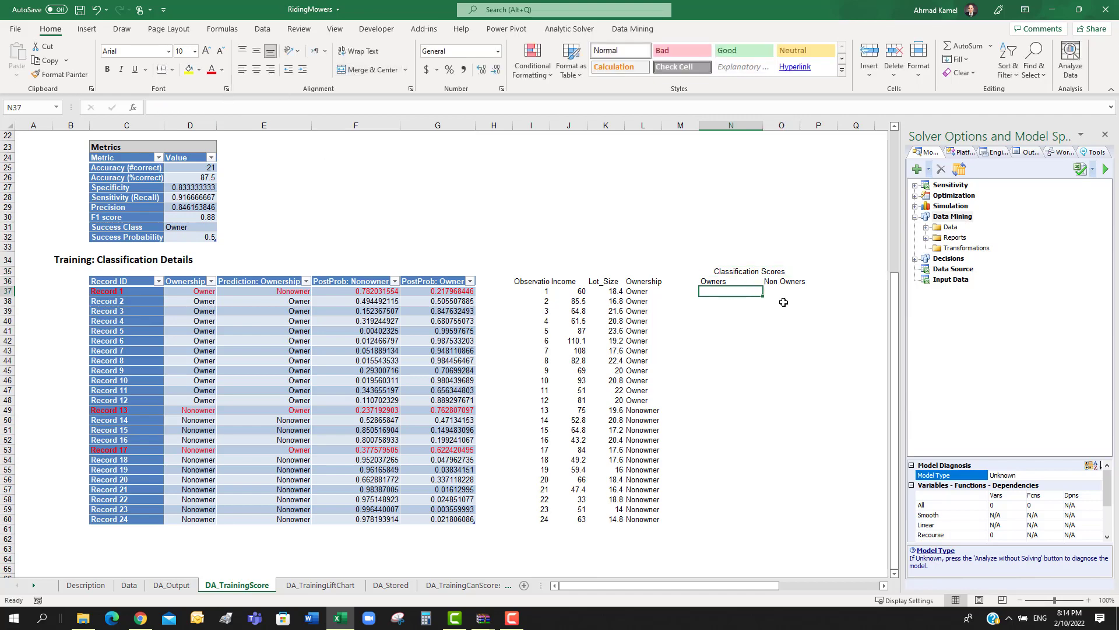
text(=)
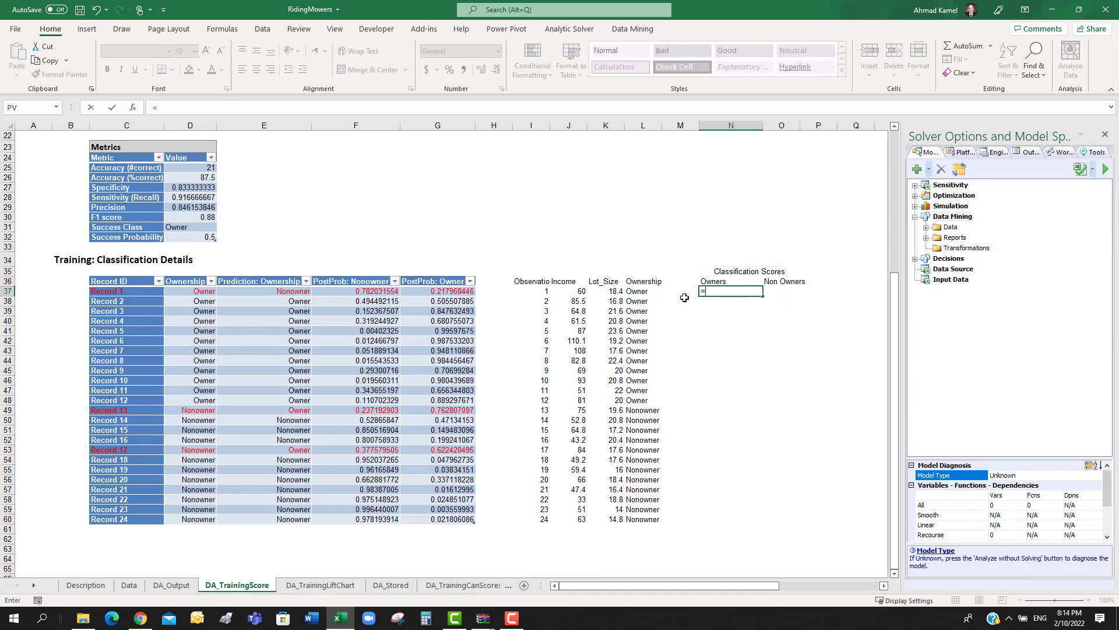
scroll(216, 297, up, 1)
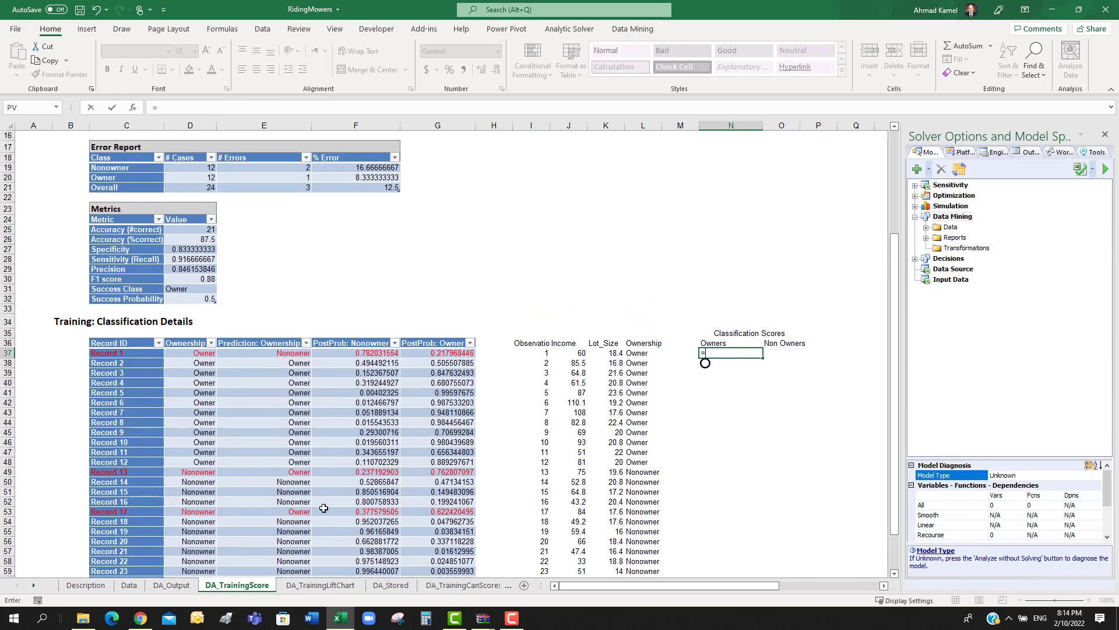
key(Escape)
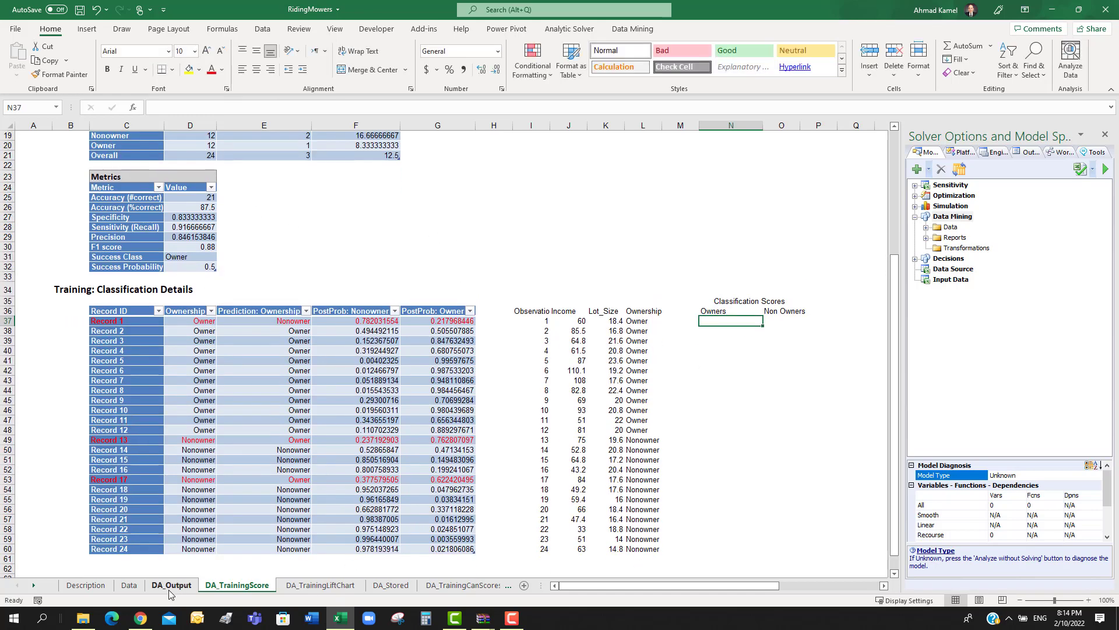
Copy the Linear Discriminant Functions table, C47:E50 including its headers, from the DA_Output sheet.
click(171, 586)
click(109, 334)
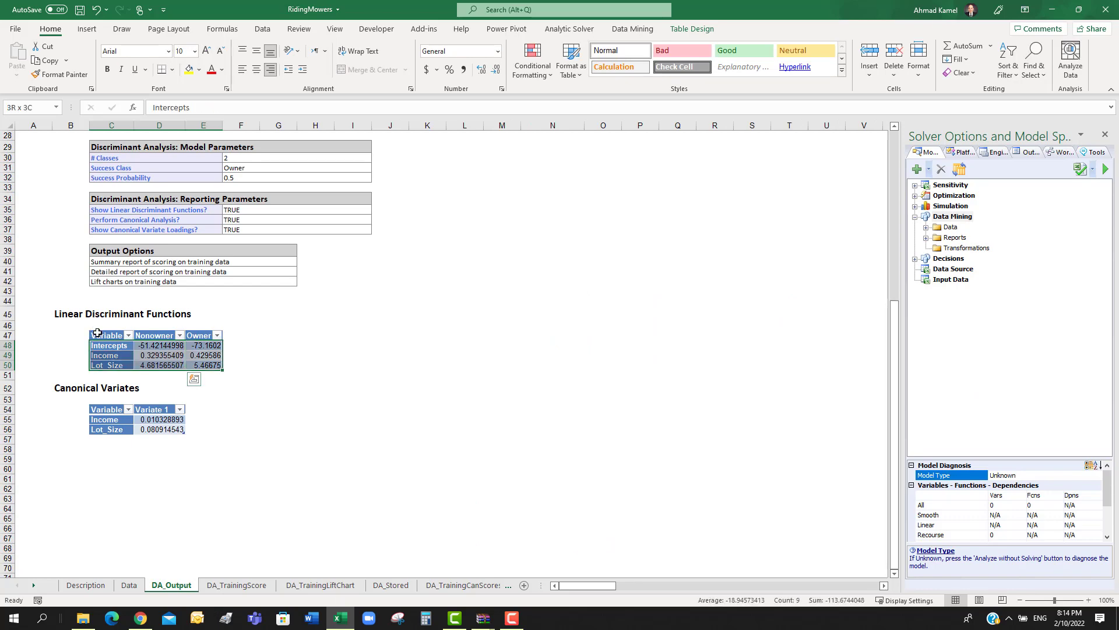
drag(109, 334, 199, 363)
right_click(198, 362)
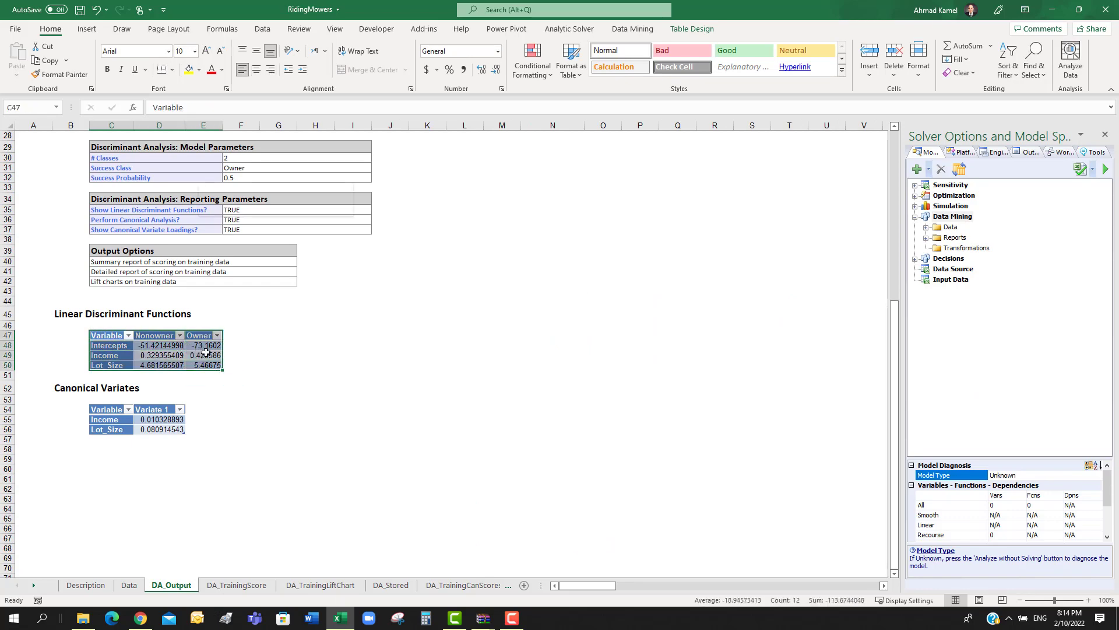
click(239, 233)
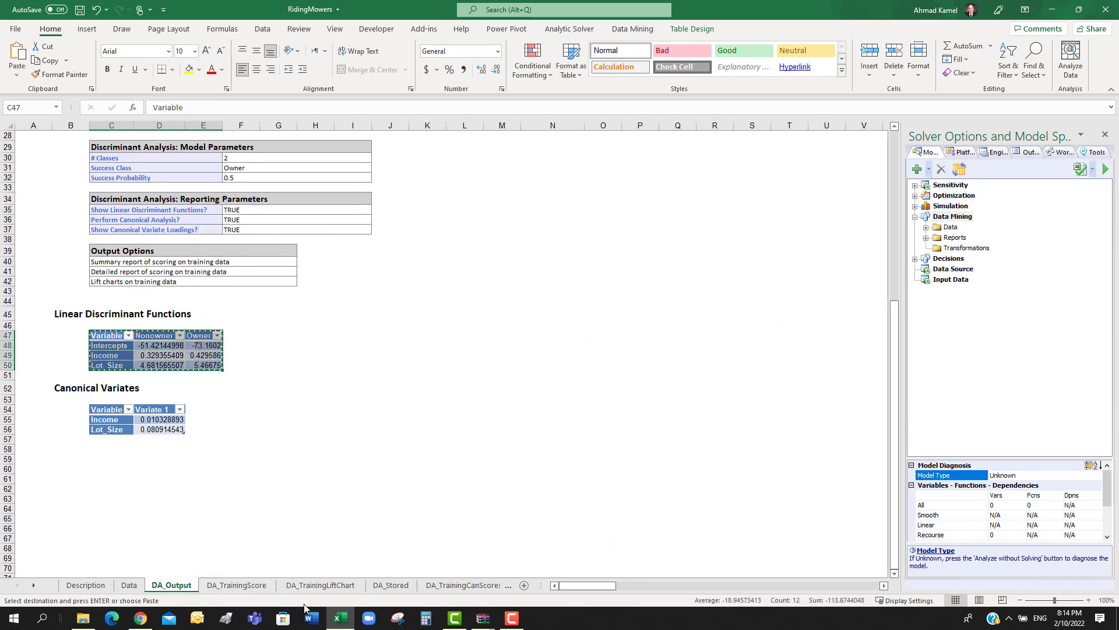
Paste the discriminant function coefficients without their formatting at cell J27 of the DA_TrainingScore sheet.
click(253, 585)
click(569, 216)
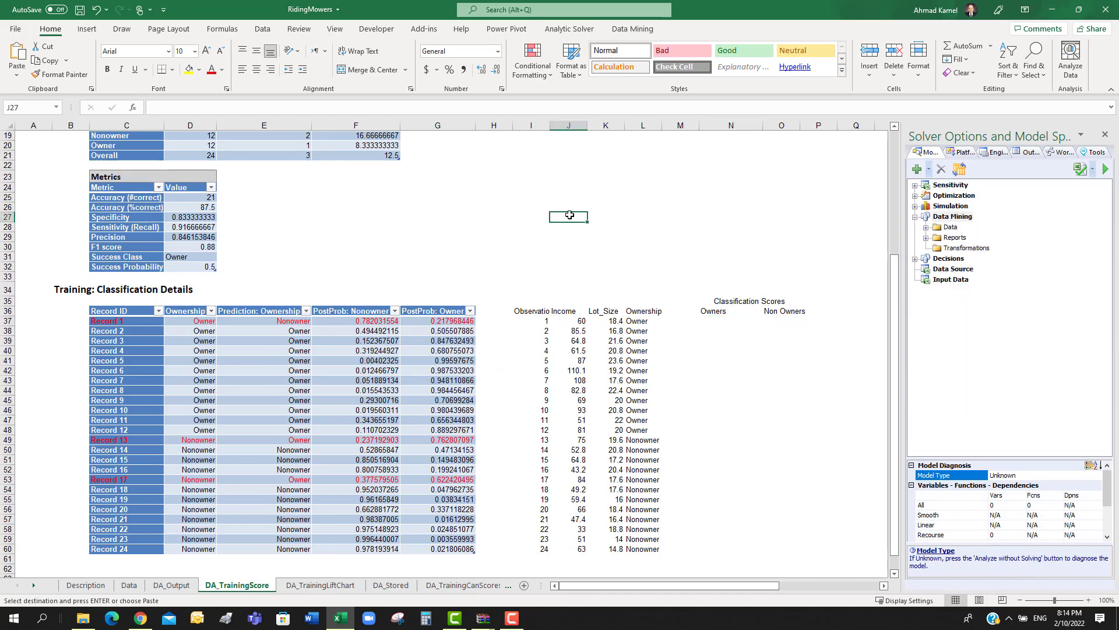
right_click(570, 216)
click(639, 279)
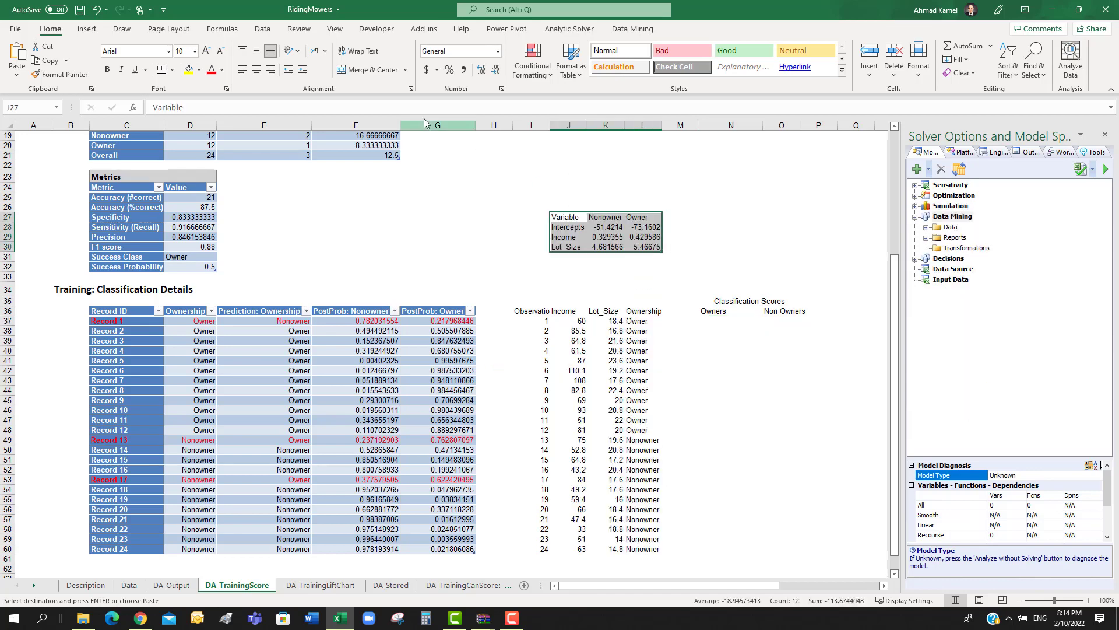
click(620, 227)
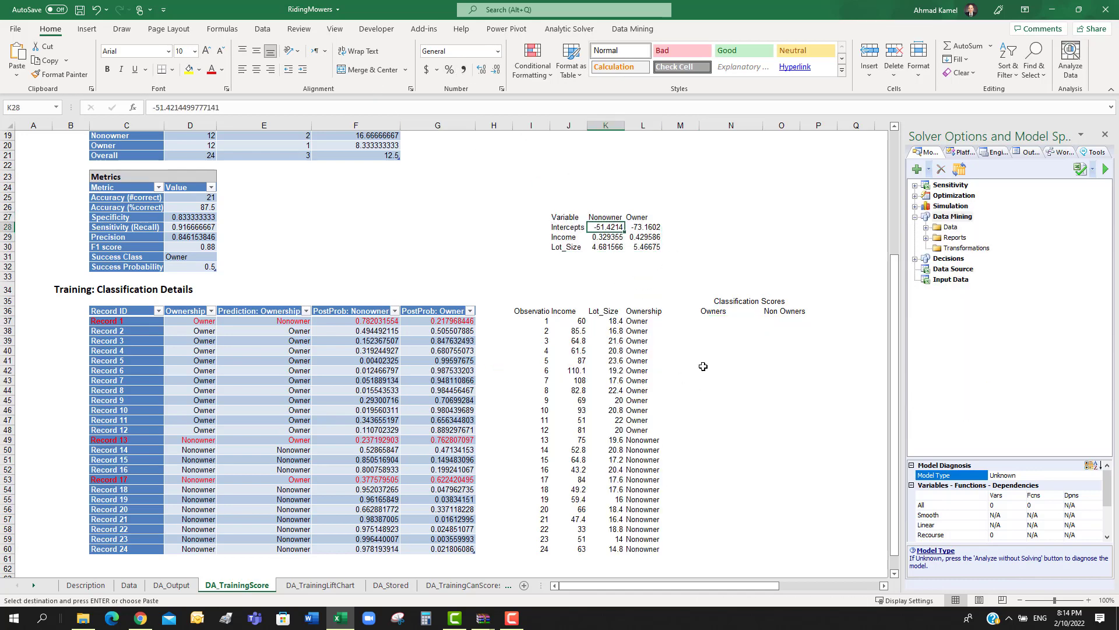
Enter the formula =L28+$L$29*J37 in N37, adding the Owner intercept to the Owner income coefficient times the first observation's income.
click(712, 321)
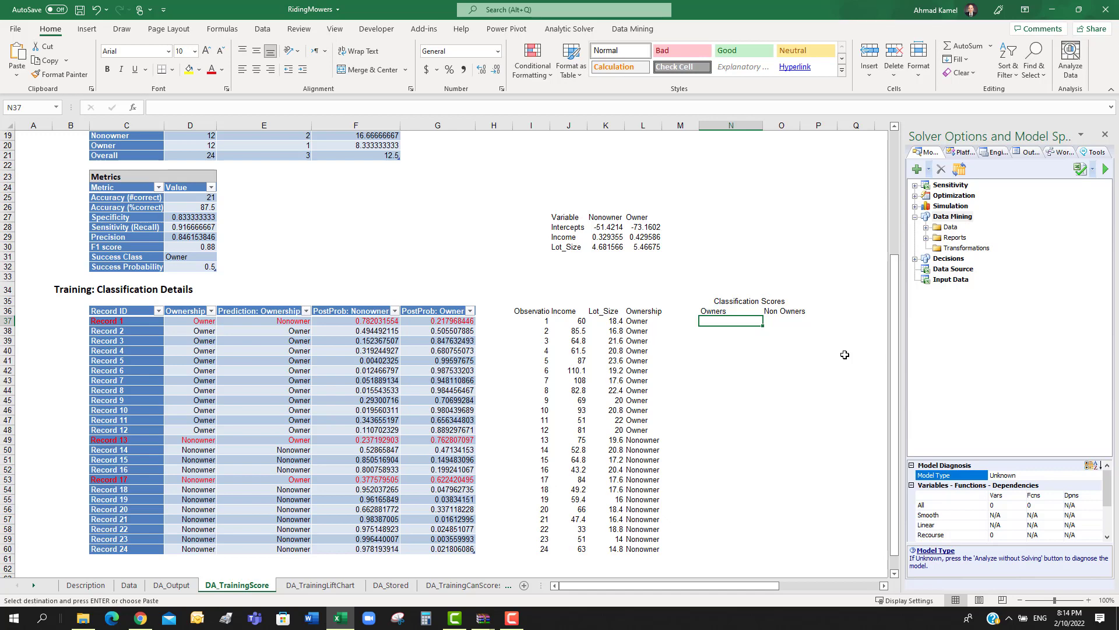
text(=)
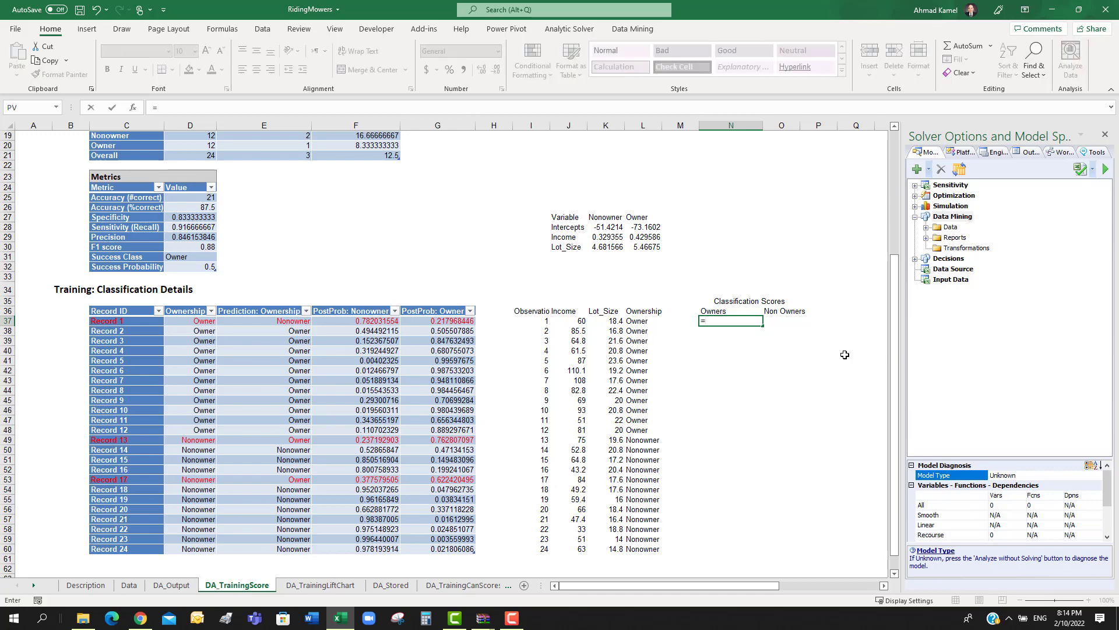
click(645, 228)
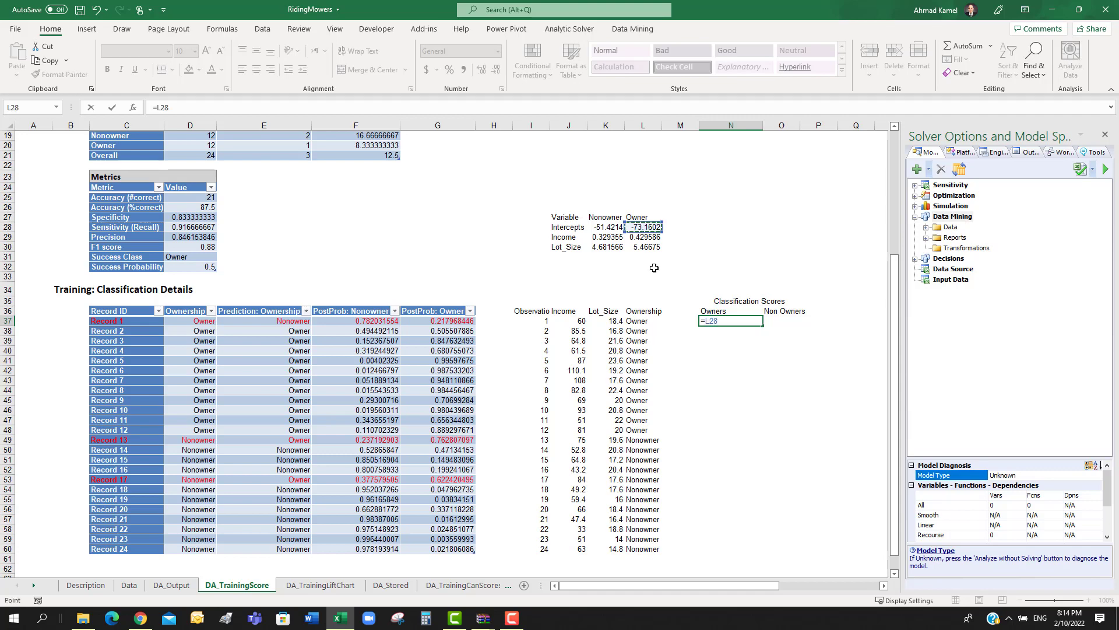
text(+)
click(644, 238)
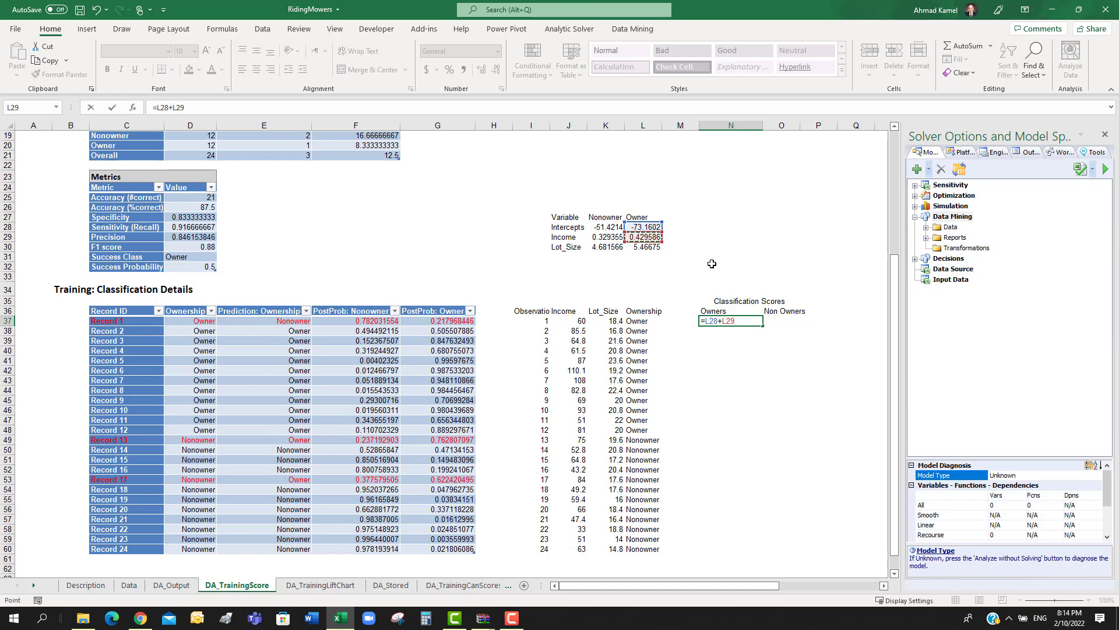
key(F4)
text(*)
click(577, 322)
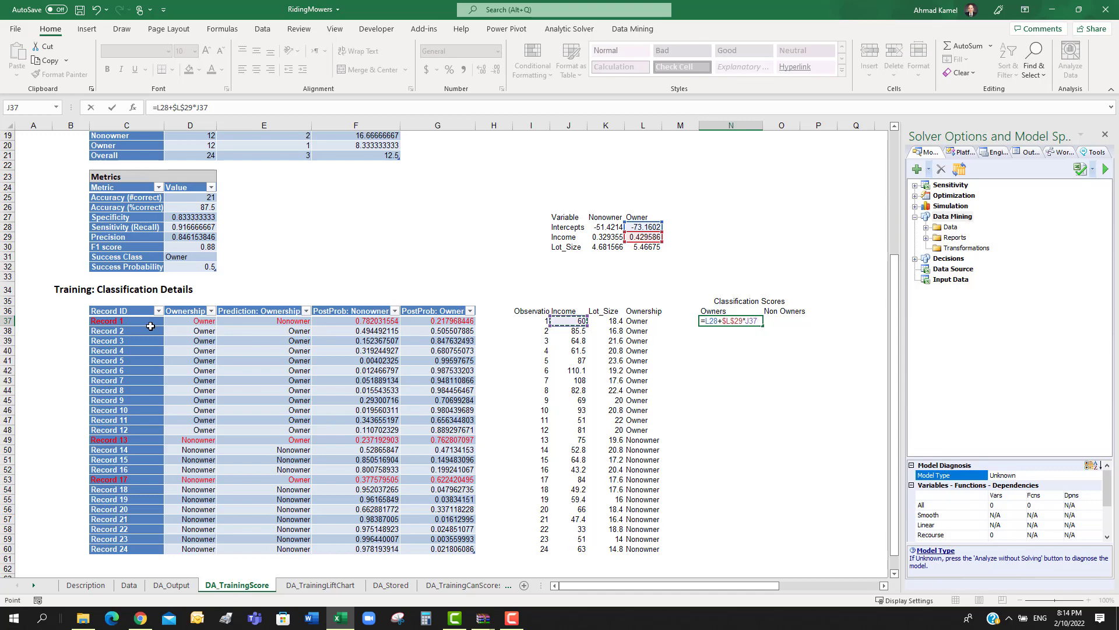
key(Return)
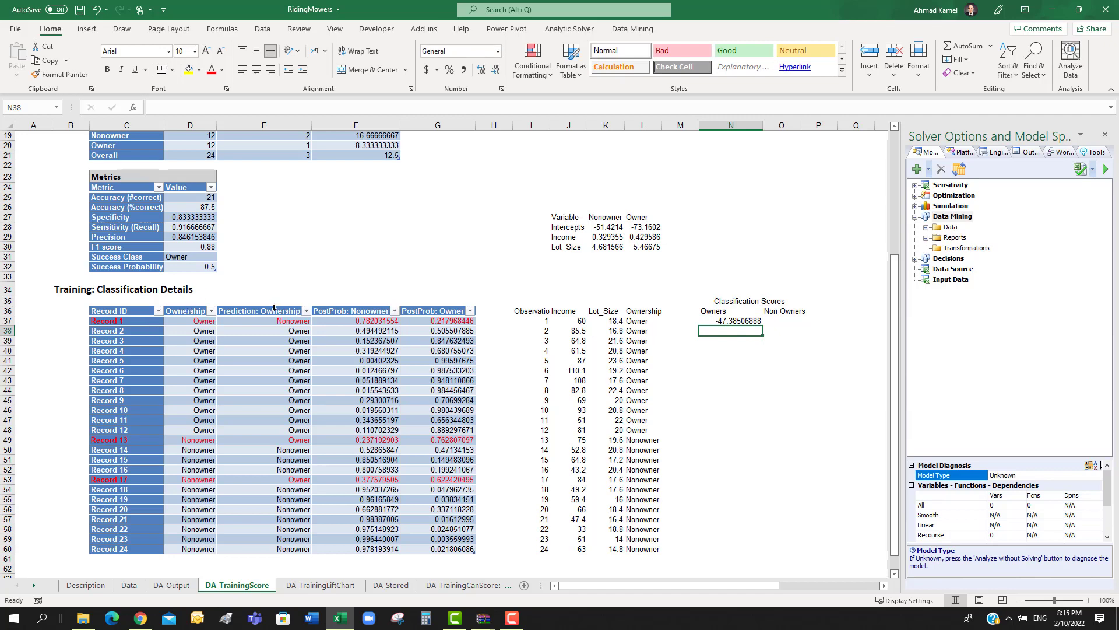
click(736, 320)
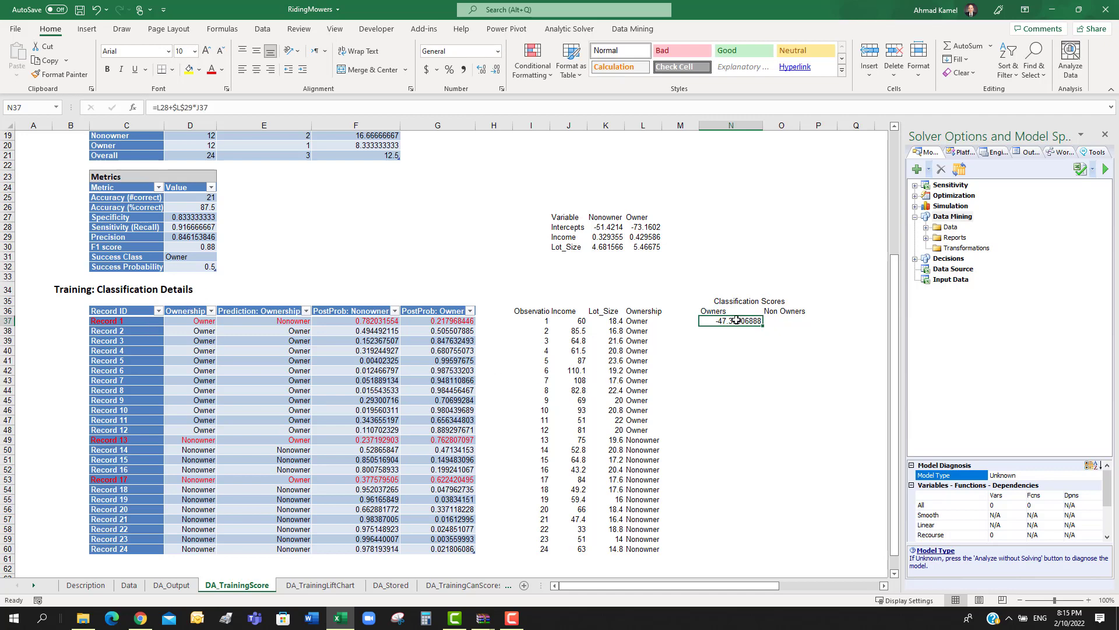
Extend the Owners score formula in N37 with the lot size term so it reads =L28+$L$29*J37+$L$30*K37.
click(785, 322)
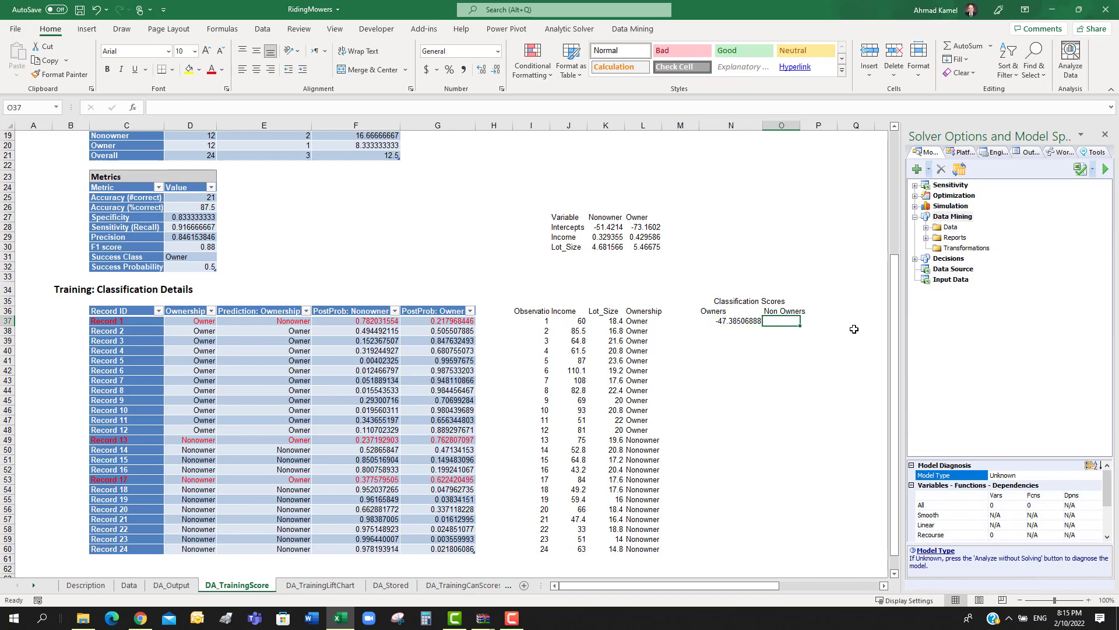
key(Left)
key(F2)
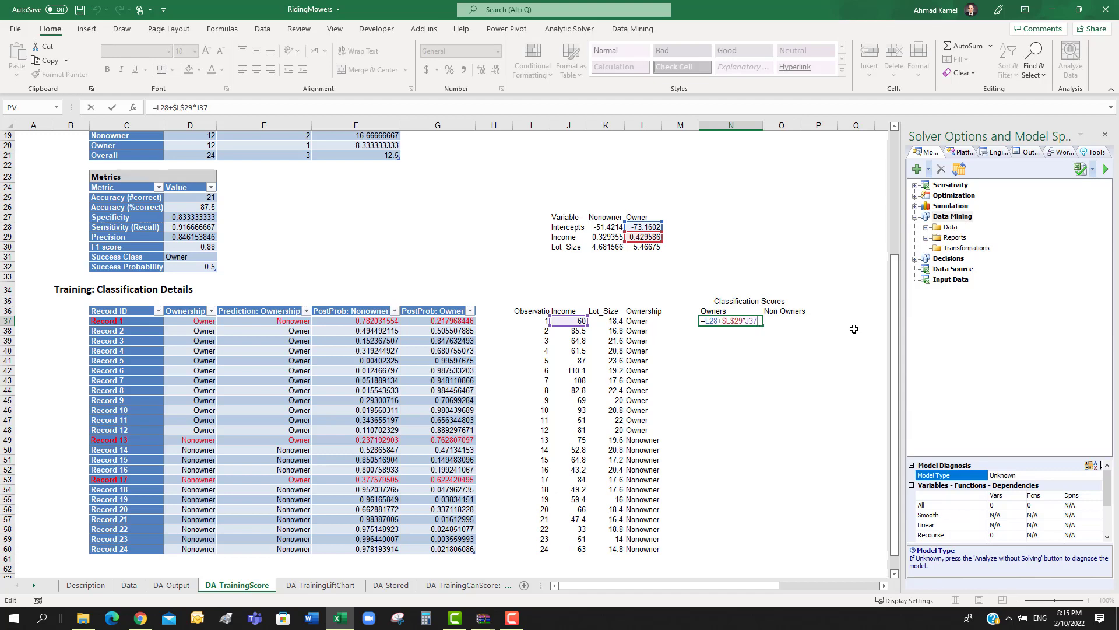
click(643, 247)
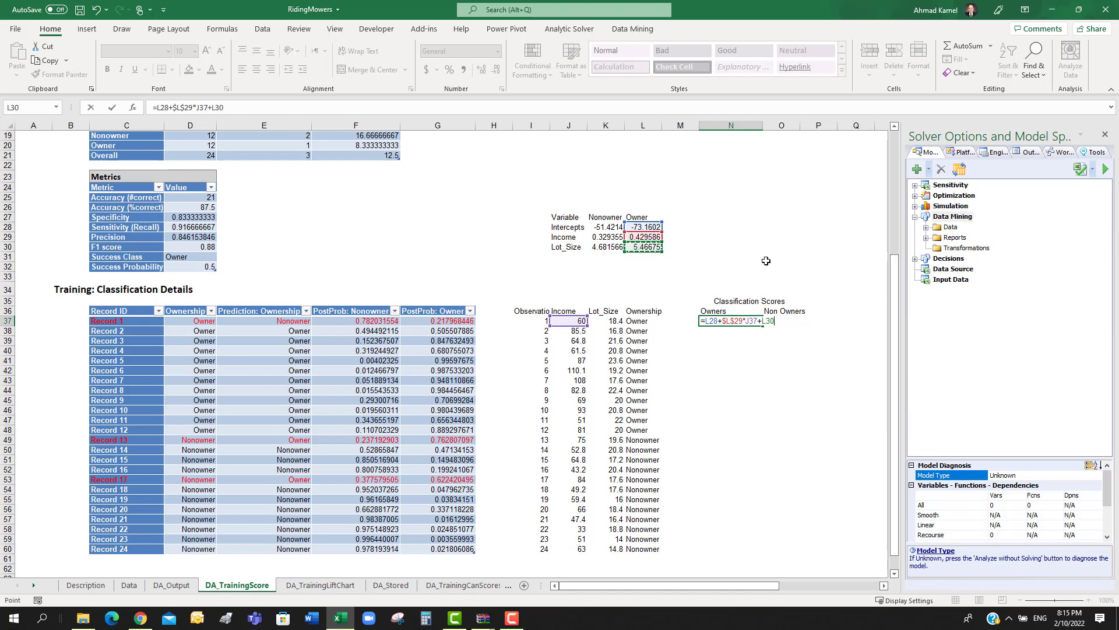
text(*)
key(F4)
click(606, 322)
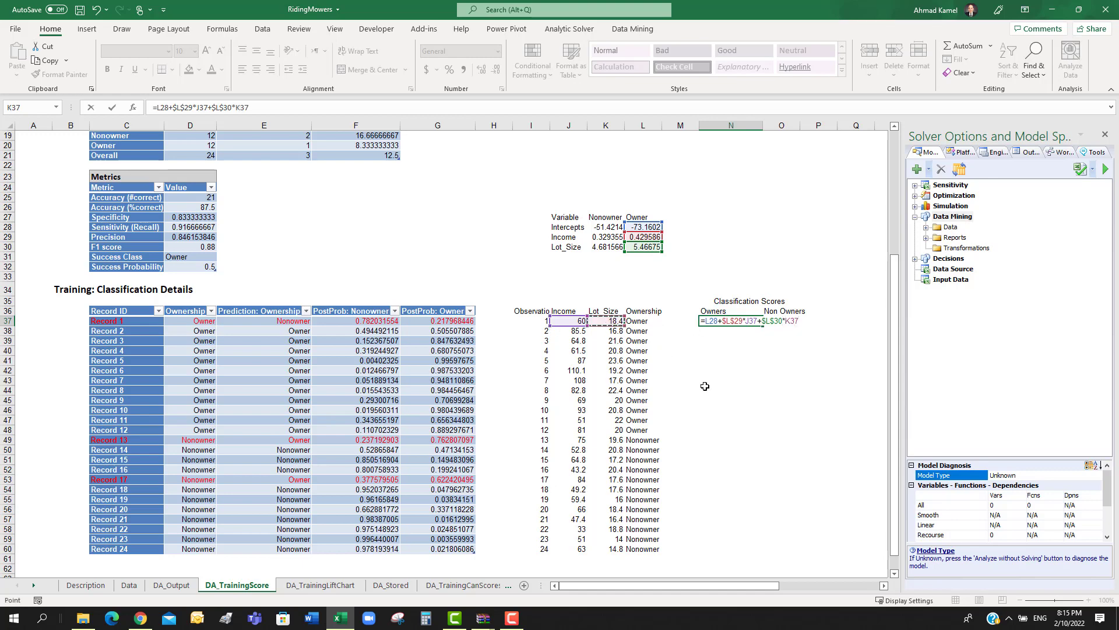
key(Return)
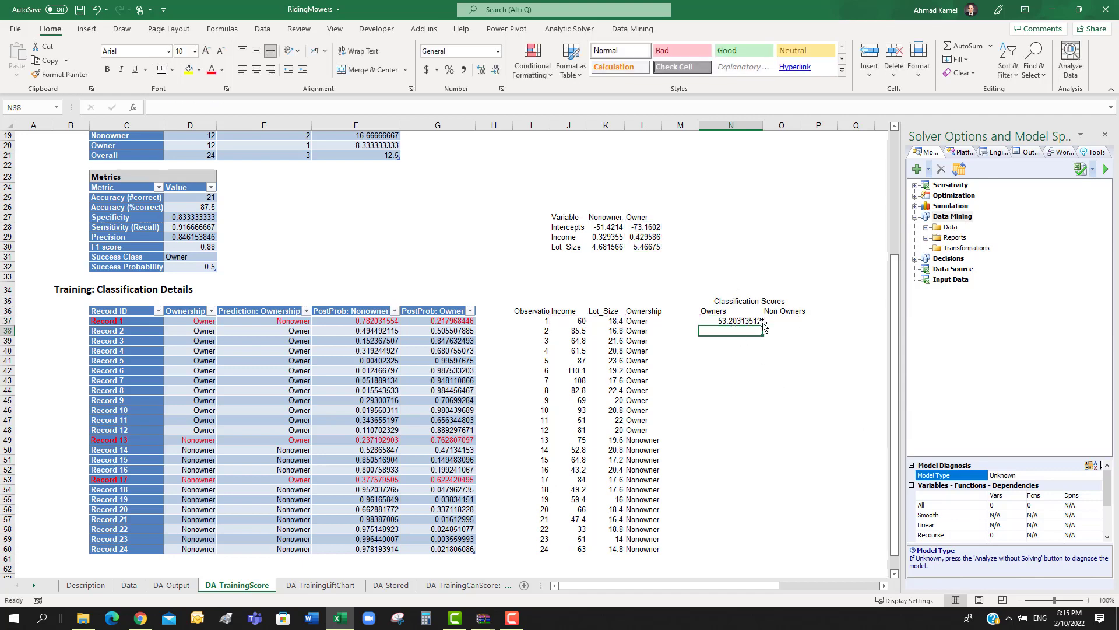
Enter the Non Owners score formula =K28+$K$29*J37+$K$30*K37 in O37 for the first observation.
click(738, 321)
click(778, 322)
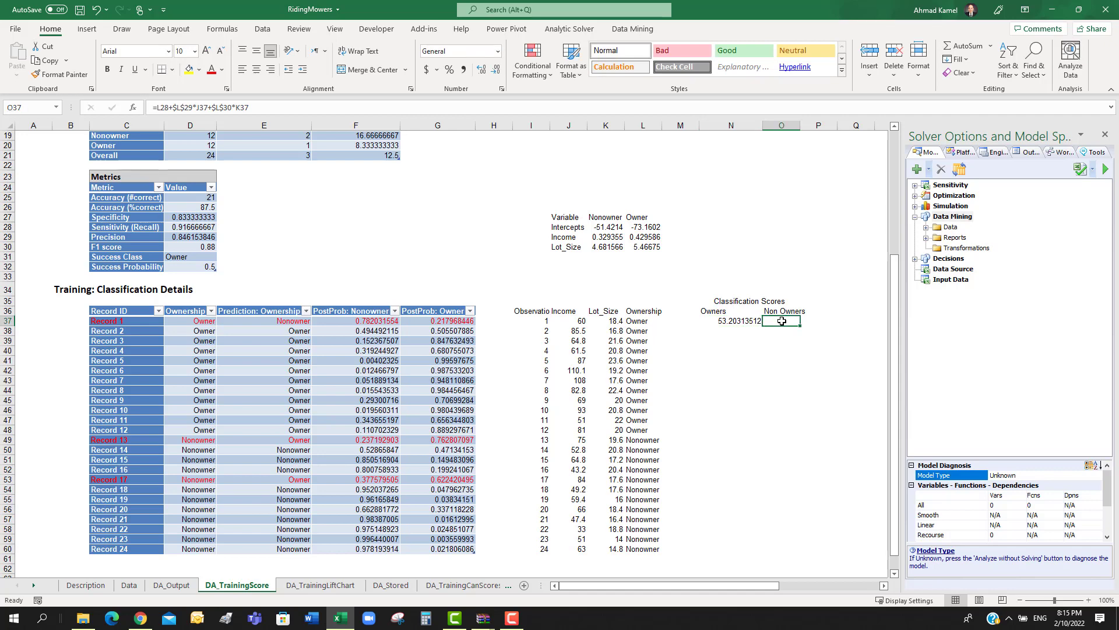
text(=)
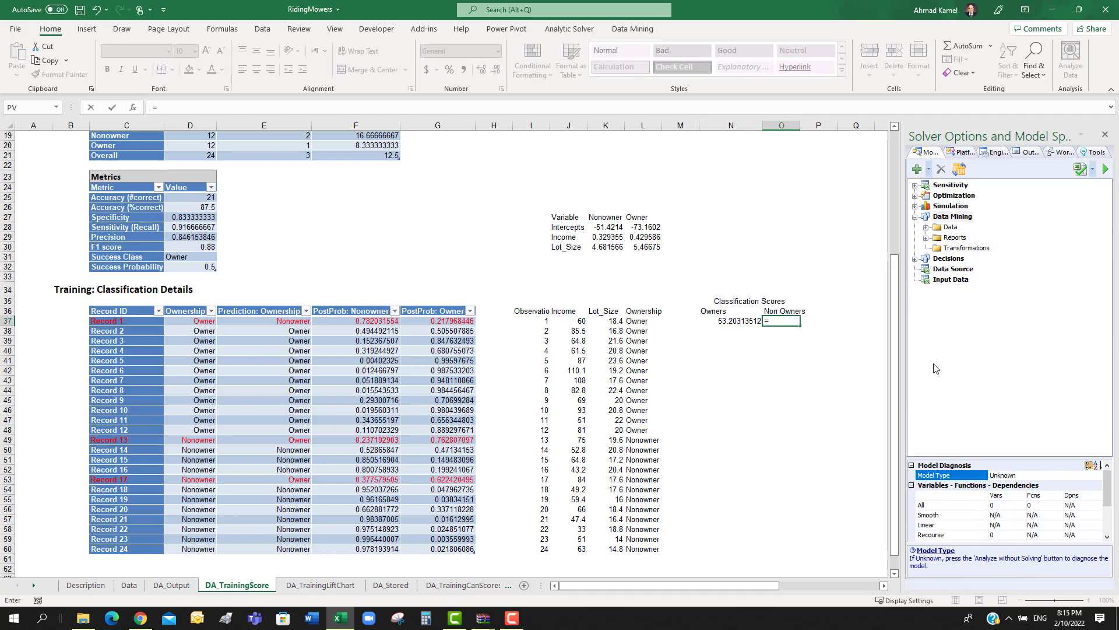
click(607, 227)
text(+)
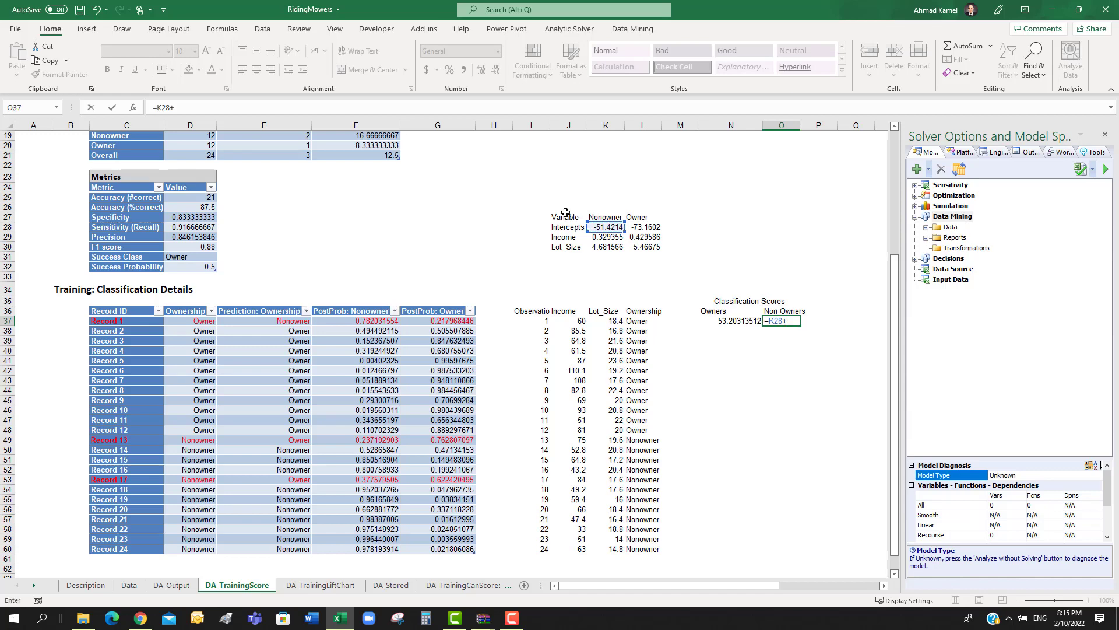
click(596, 237)
key(F4)
text(*)
click(577, 320)
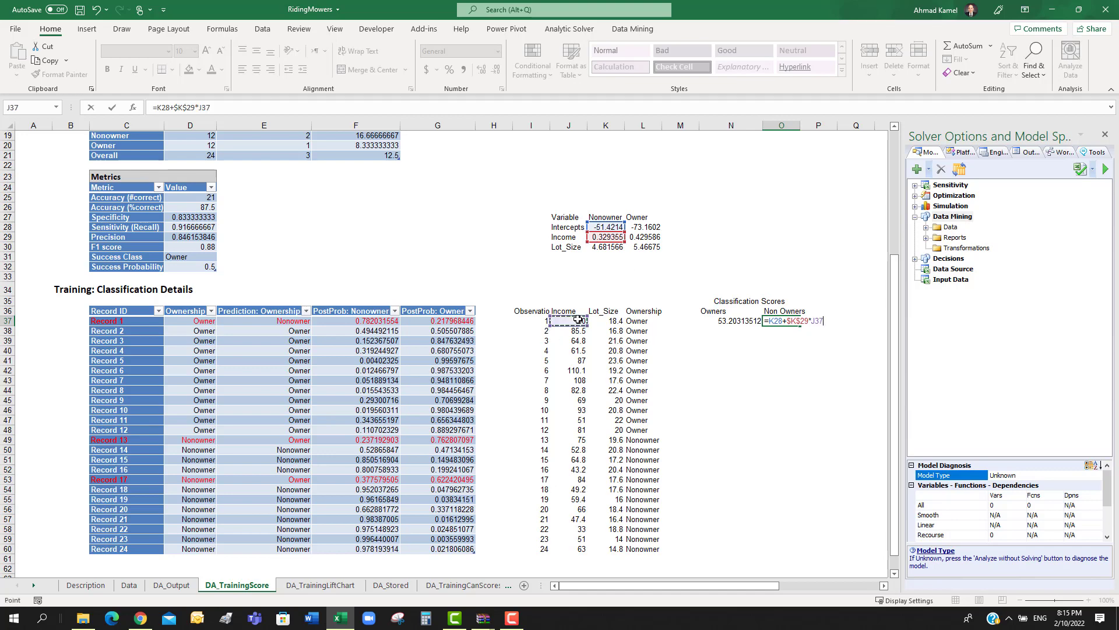
text(+)
click(605, 247)
key(F4)
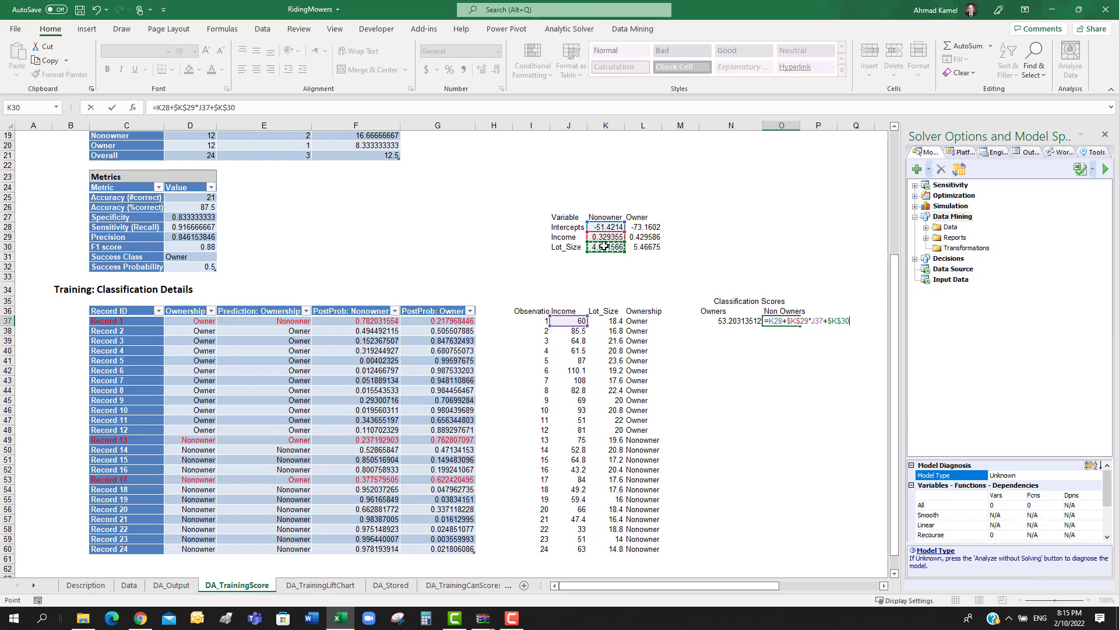
text(*)
click(615, 321)
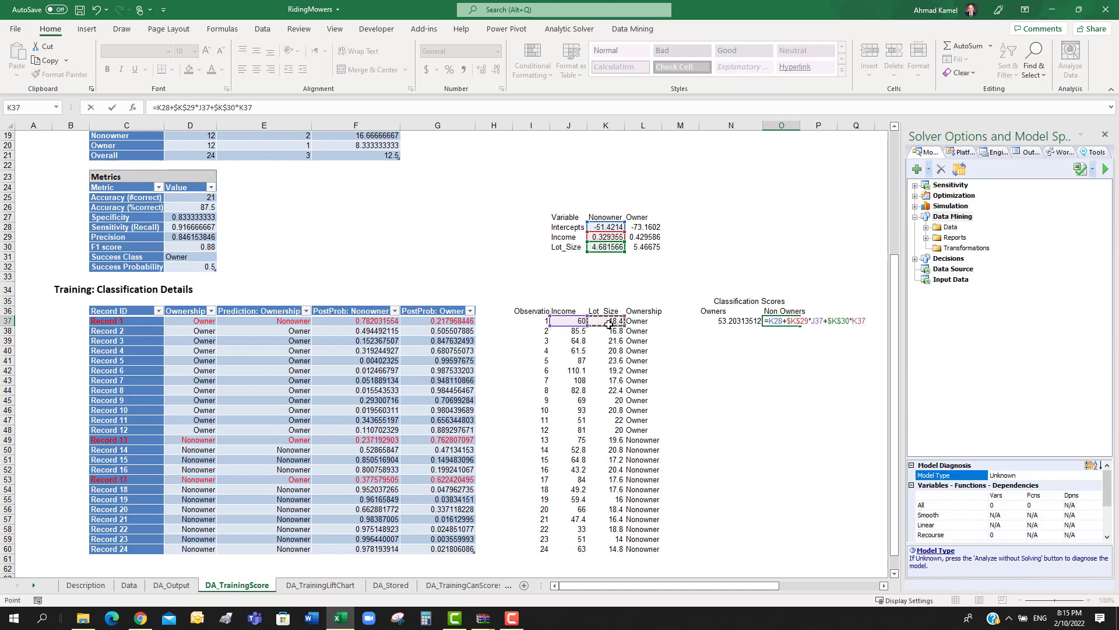
key(Return)
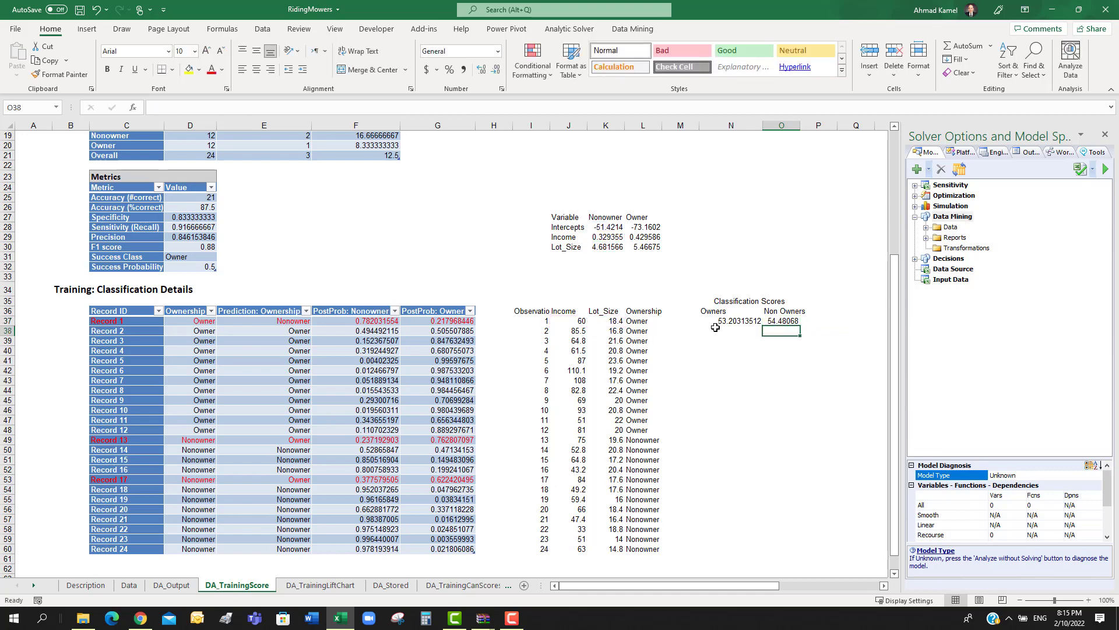
Fill the N37:O37 score formulas down through row 60 and inspect the formula in N45.
drag(729, 320, 775, 550)
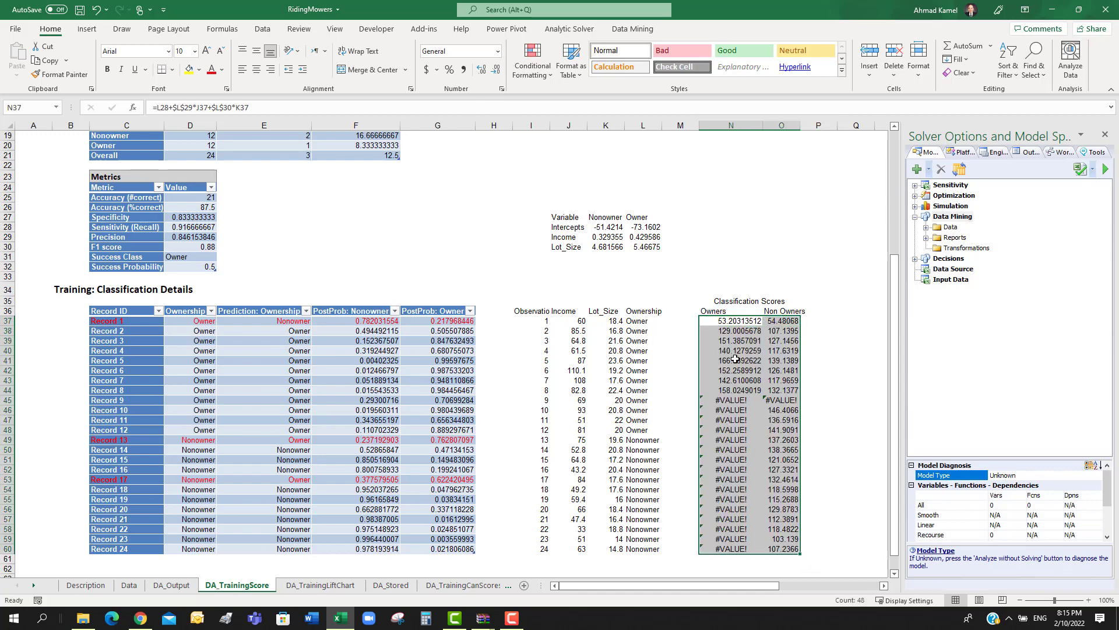
click(731, 400)
double_click(752, 400)
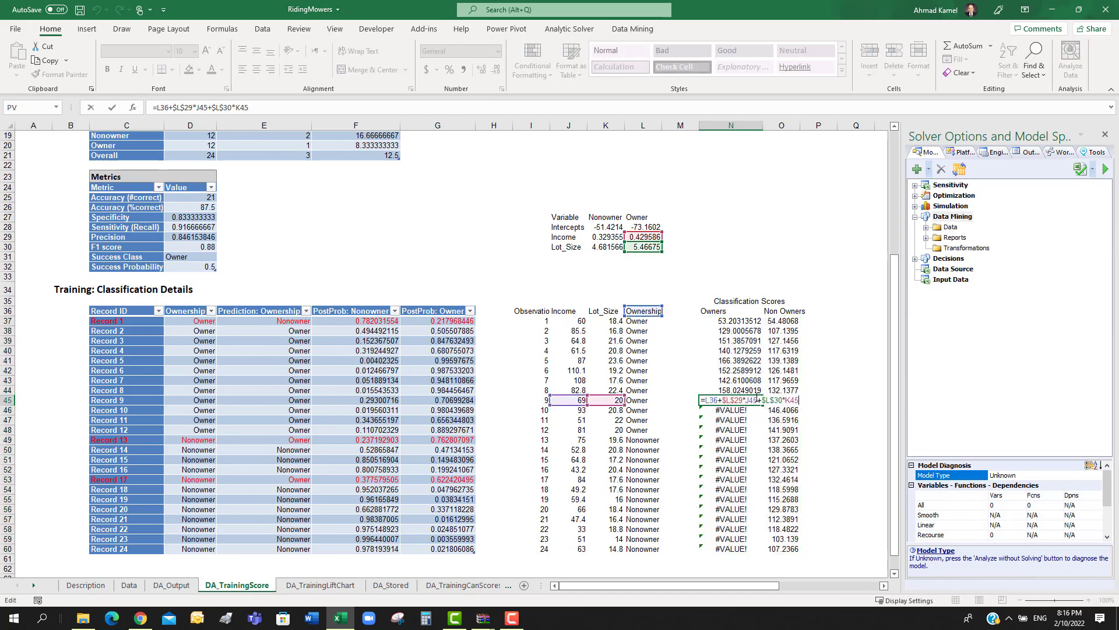
key(Escape)
Make the intercept references absolute in both score formulas, using $L$28 in N37 and $K$28 in O37.
click(732, 321)
double_click(732, 321)
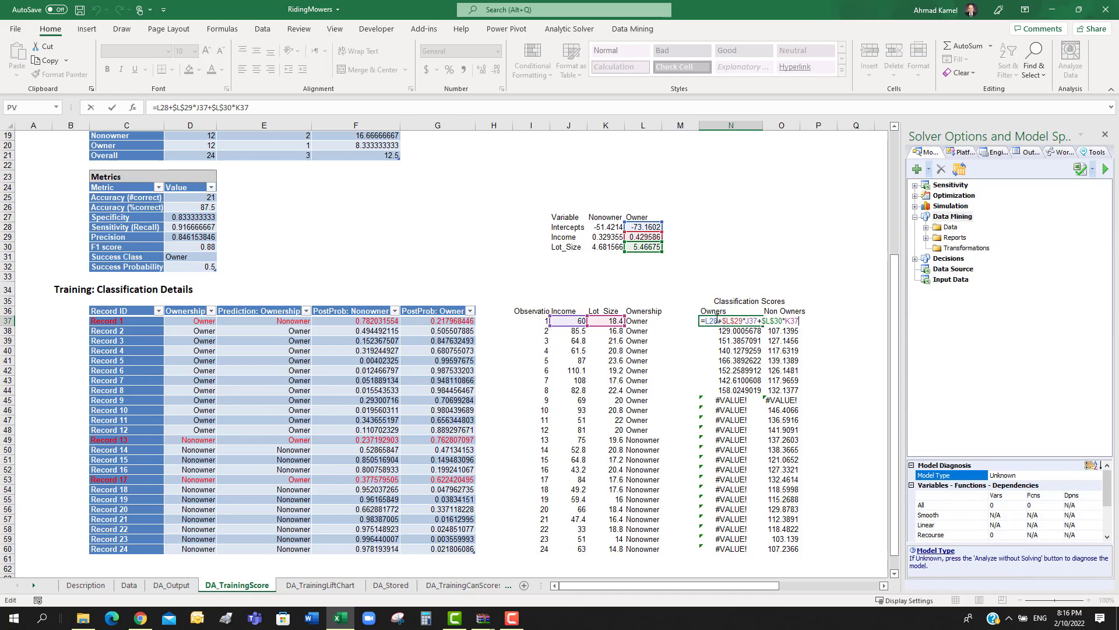
key(Return)
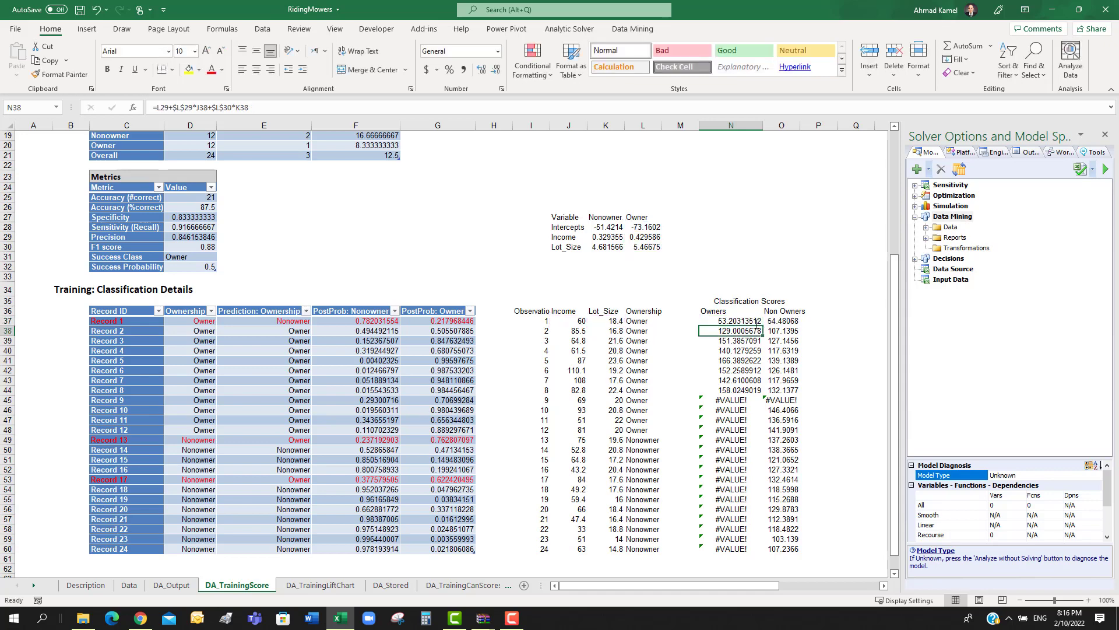
click(781, 321)
double_click(782, 320)
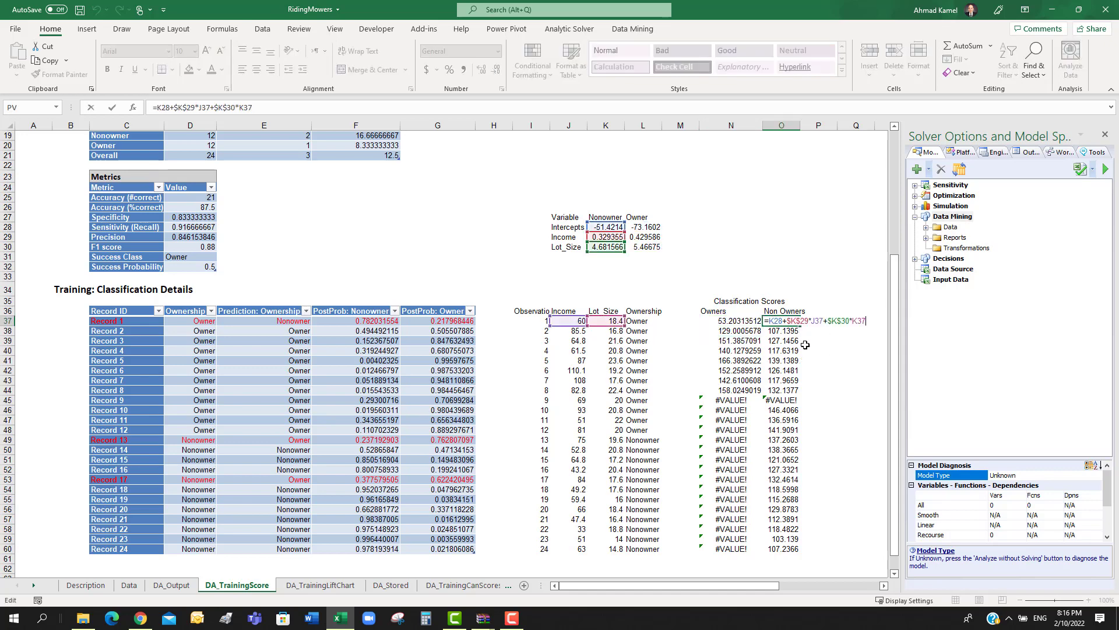
key(Escape)
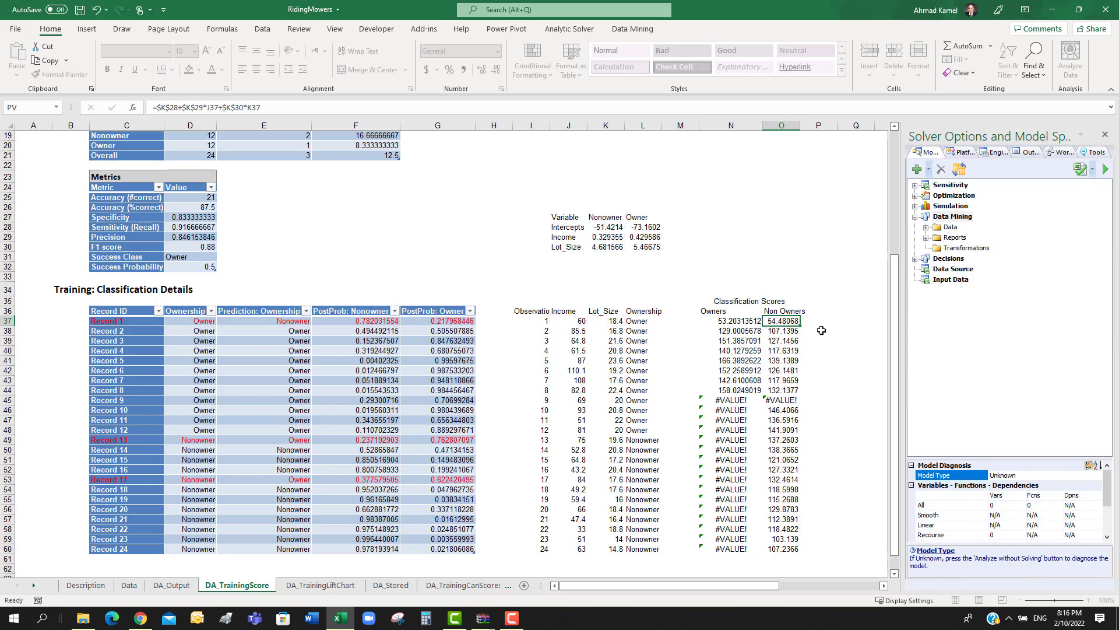
Fill the corrected N37:O37 formulas down through row 60 and check the first few Owners scores.
drag(749, 321, 794, 520)
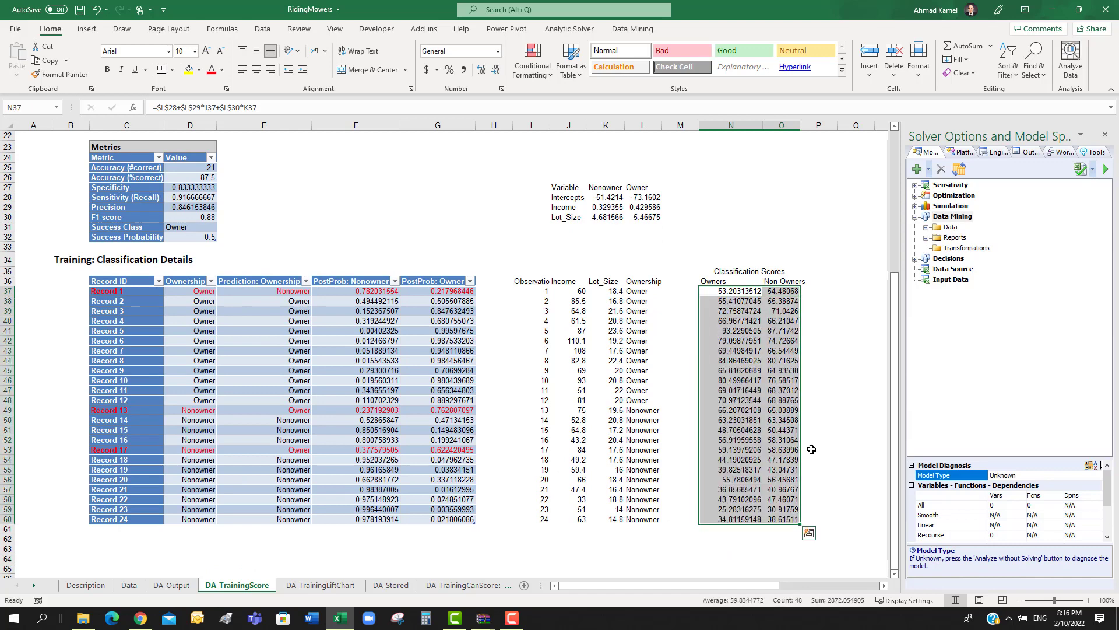
scroll(804, 425, up, 3)
click(733, 383)
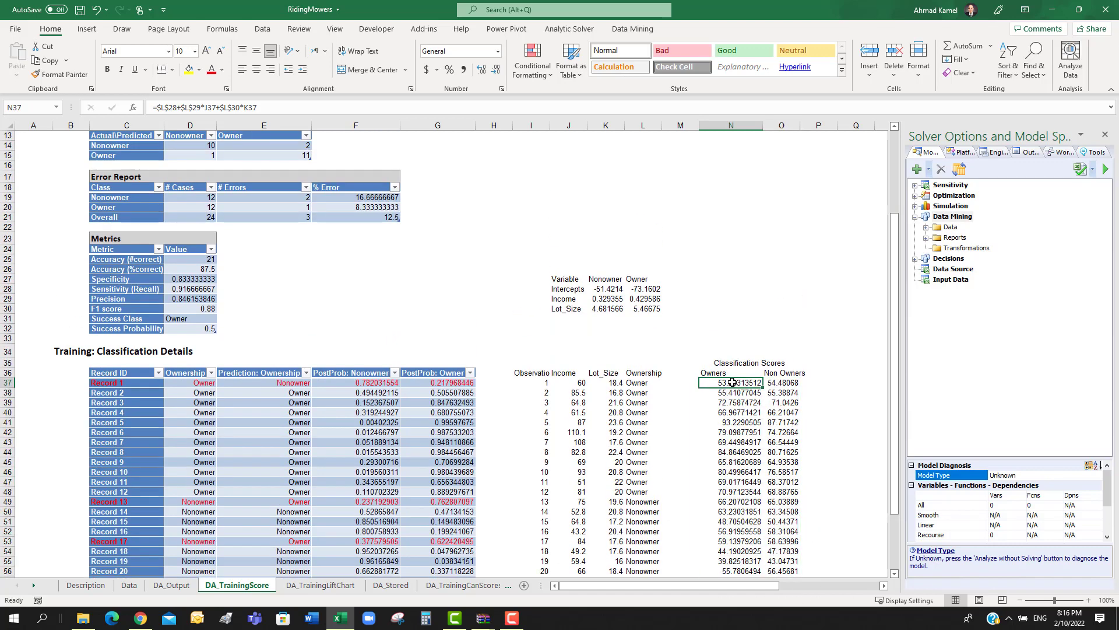
click(735, 393)
click(735, 403)
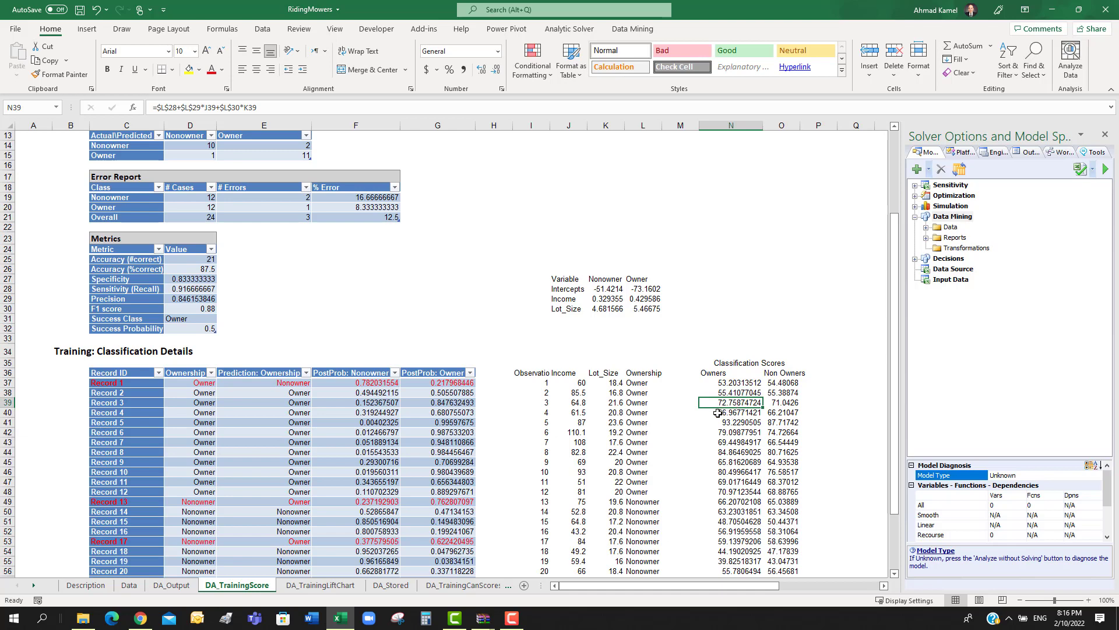
click(729, 383)
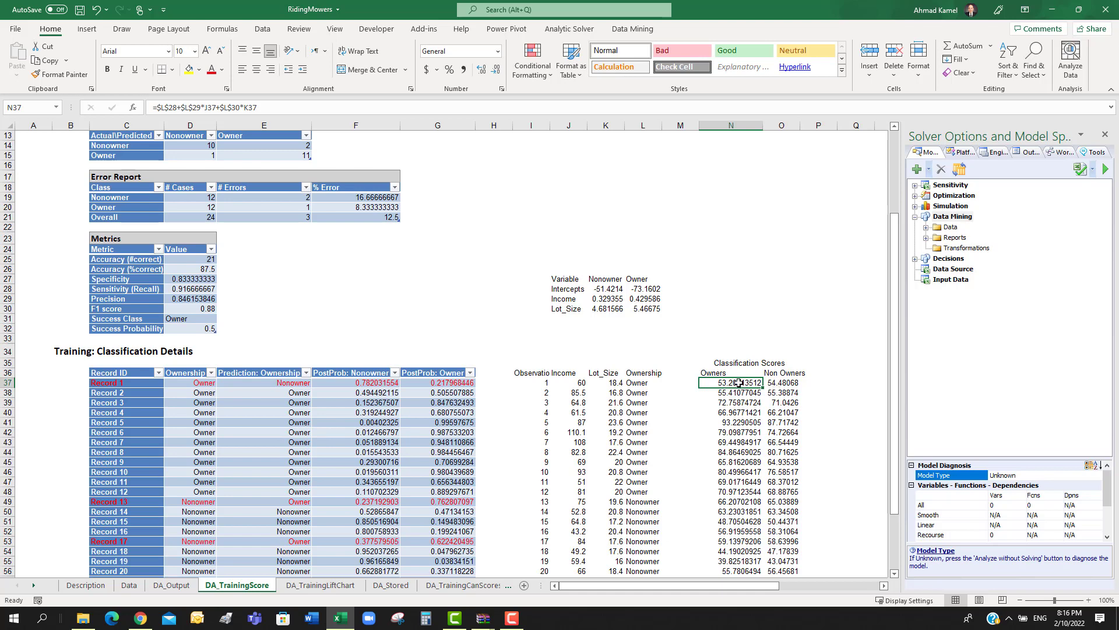
Apply the comma number format with two decimals to the classification scores in N37:O60.
drag(739, 382, 781, 558)
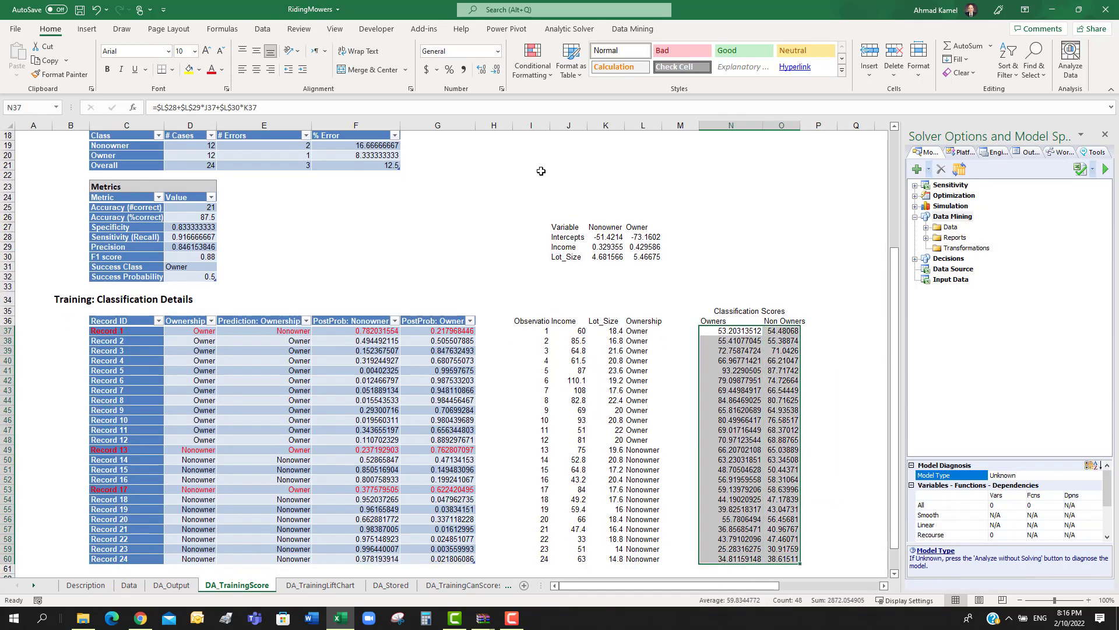
click(463, 69)
scroll(748, 404, up, 2)
scroll(748, 404, down, 1)
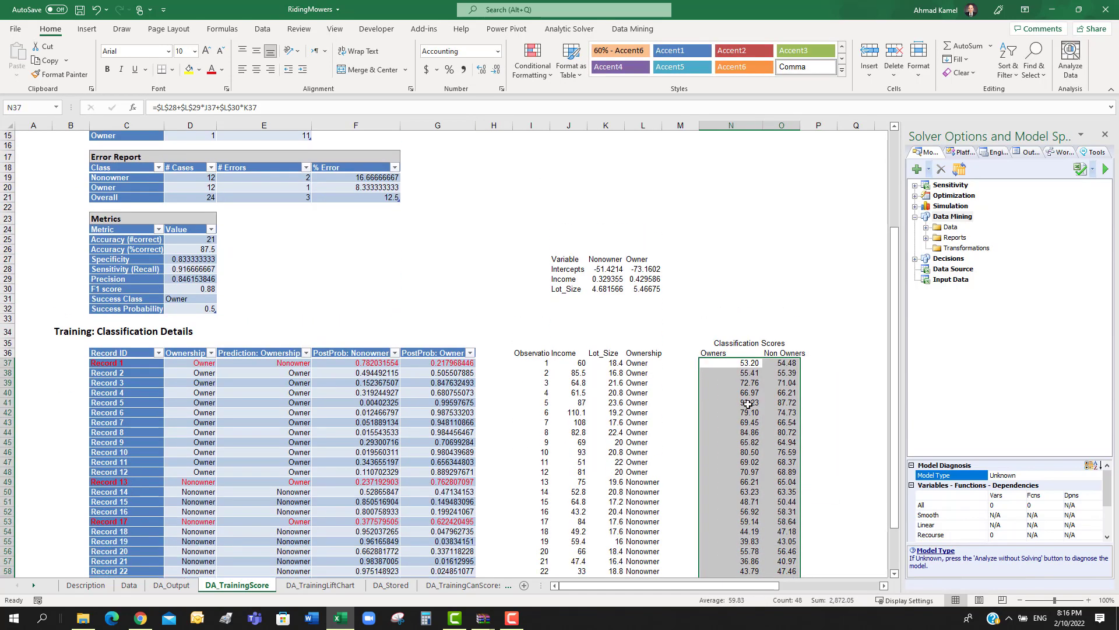
Compare the Owners and Non Owners scores with the predicted ownership for several records, including records 1, 2 and 14.
click(751, 362)
click(786, 365)
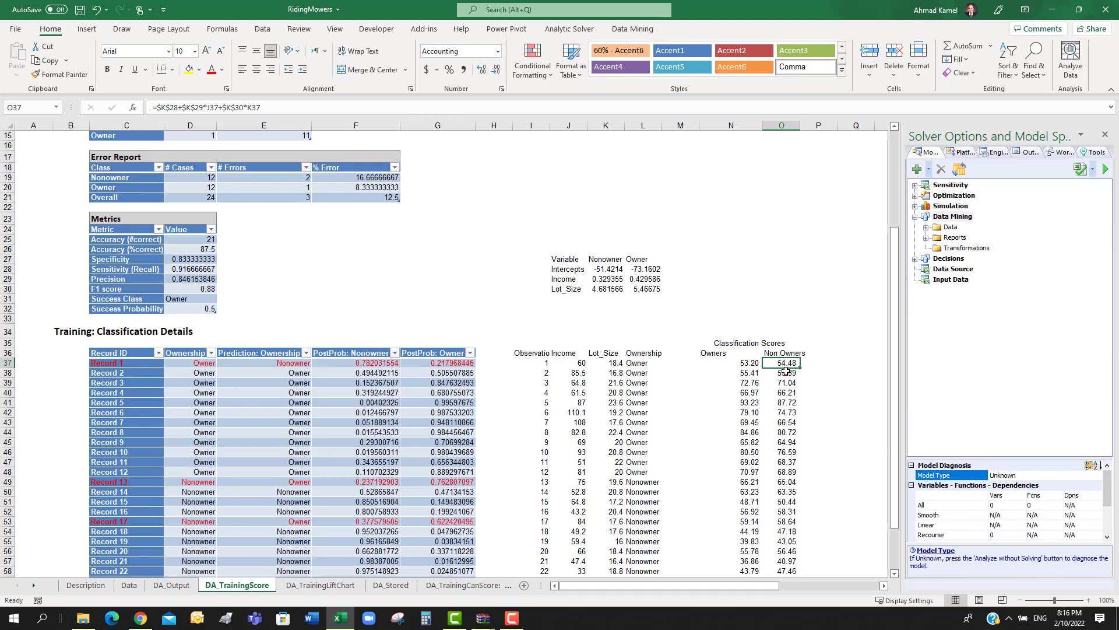
click(286, 364)
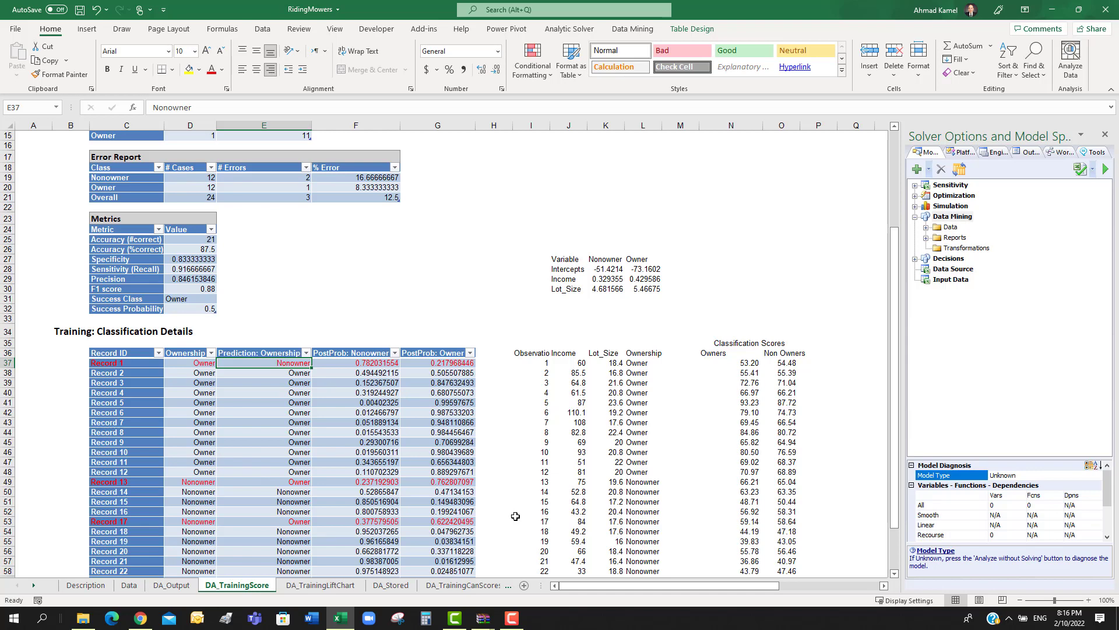
click(755, 373)
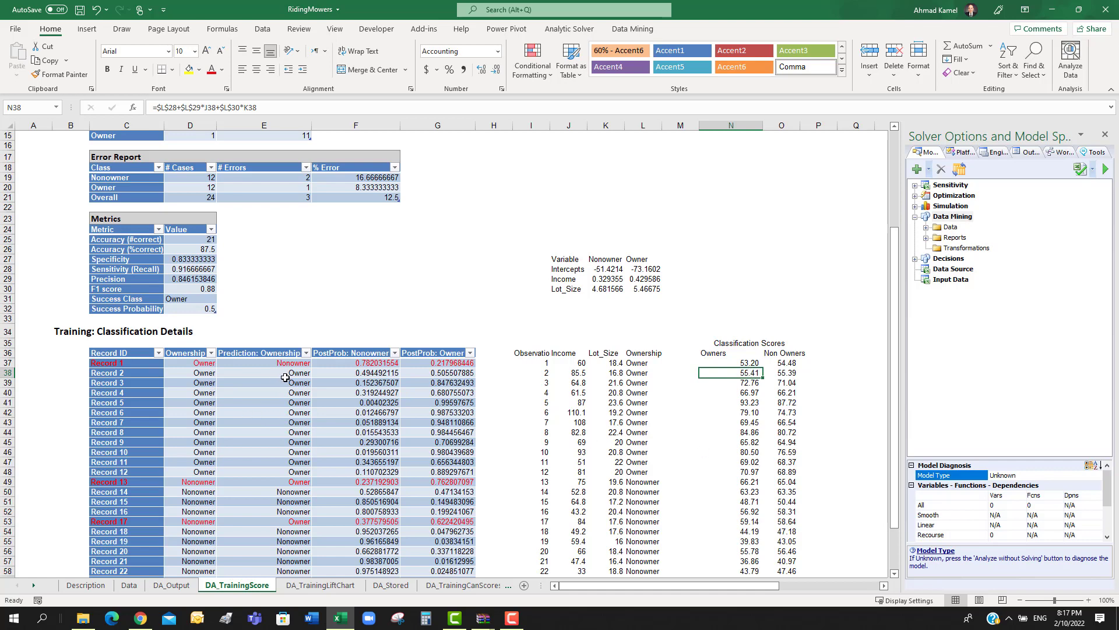
click(288, 377)
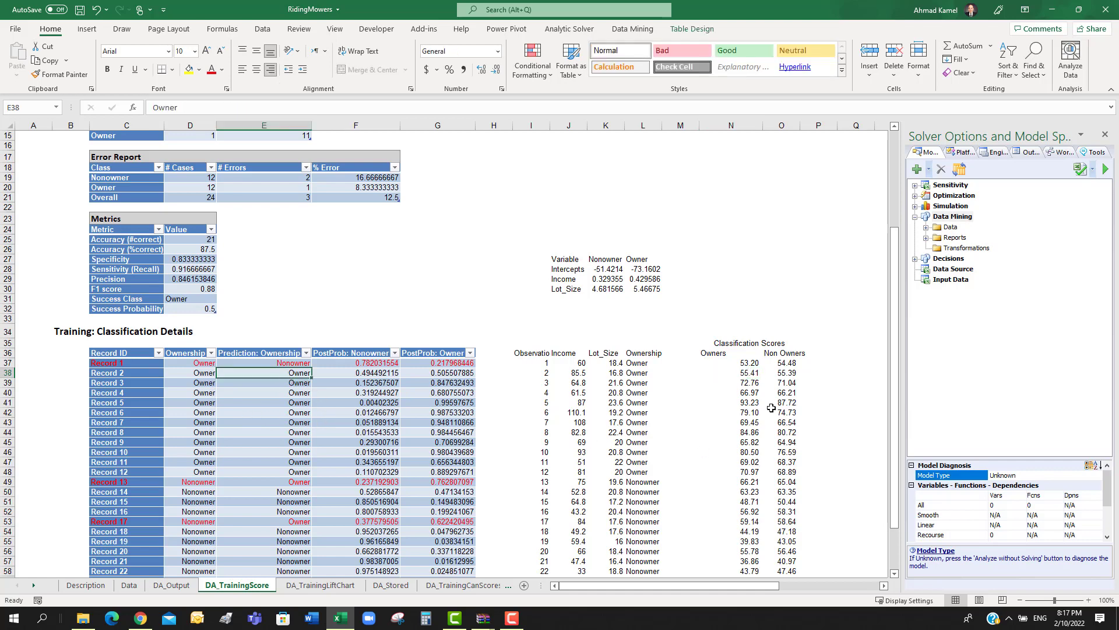
click(750, 386)
click(749, 392)
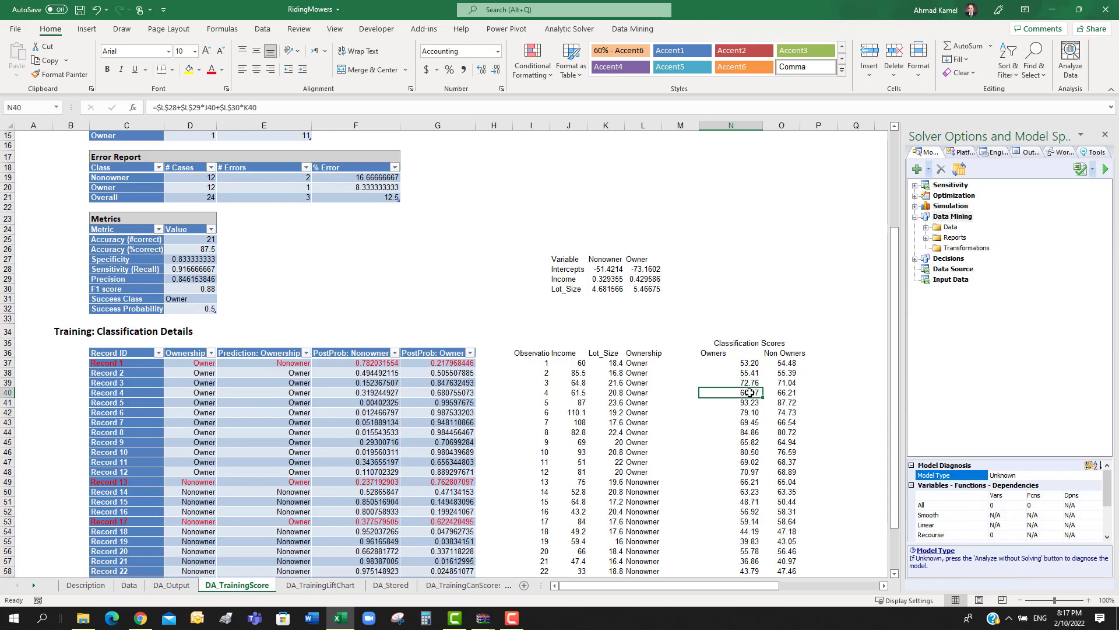
click(748, 413)
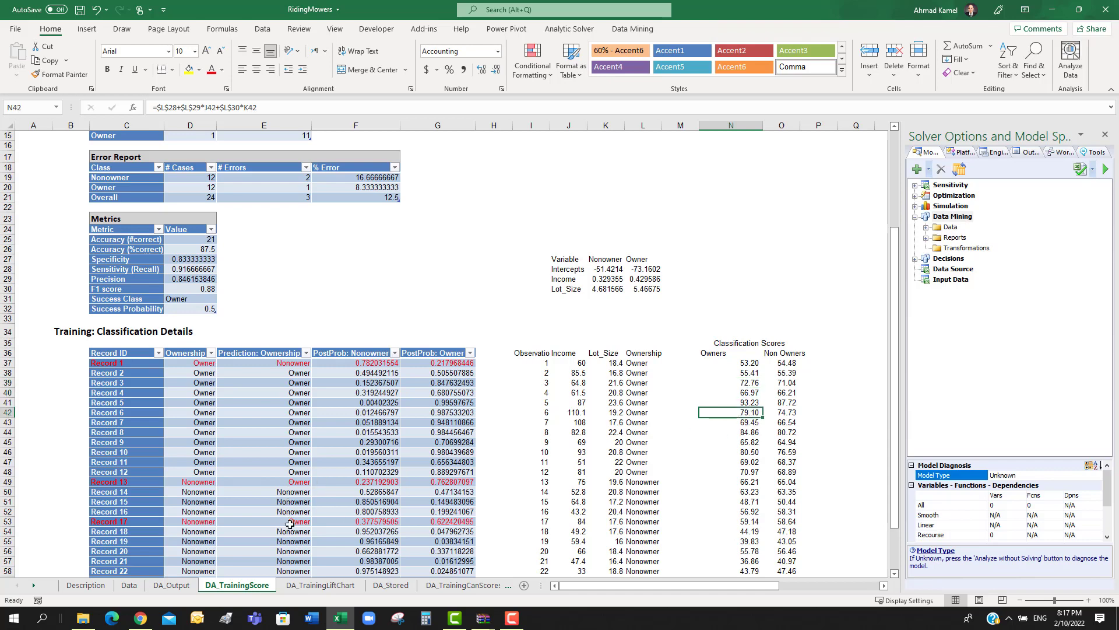
click(298, 492)
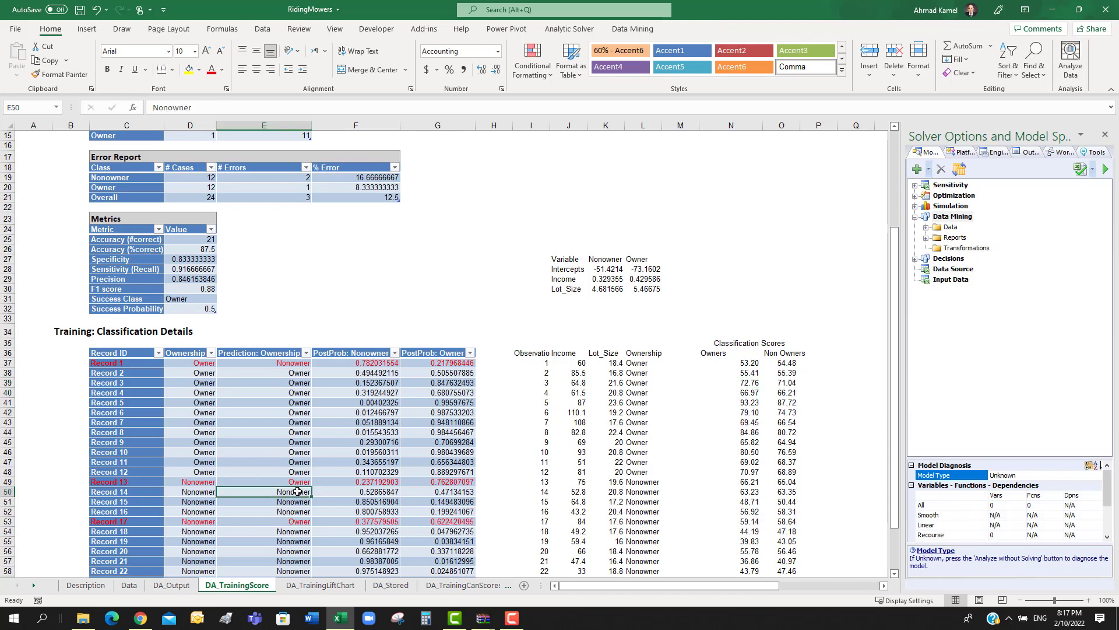
click(749, 493)
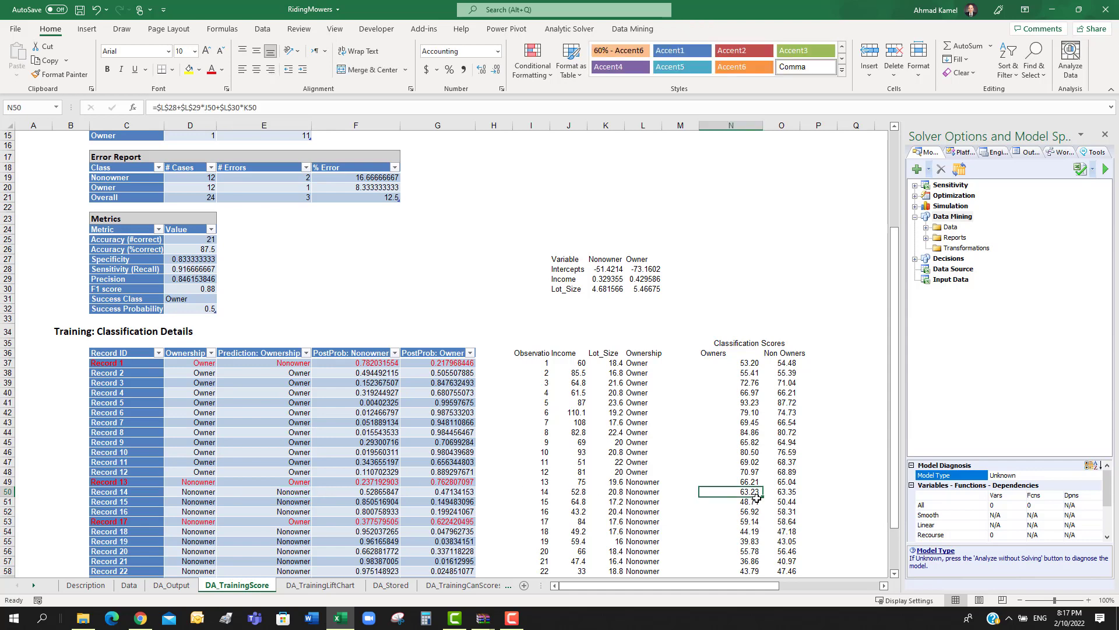
click(788, 493)
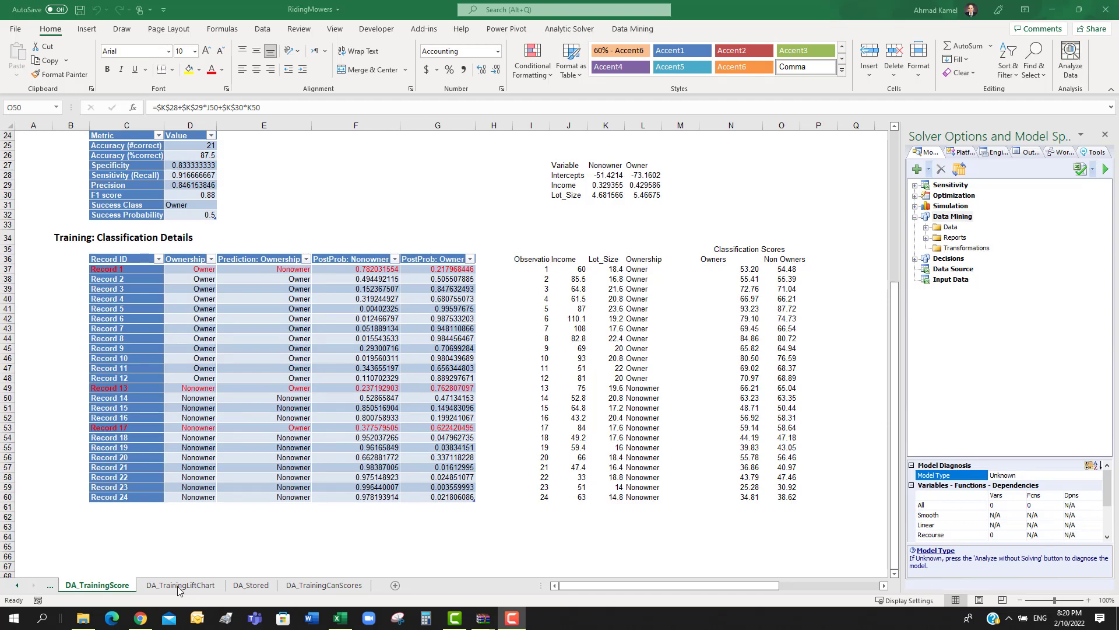
View the performance charts on the DA_TrainingLiftChart sheet, closing the Lift Chart and the ROC Curve windows.
click(201, 589)
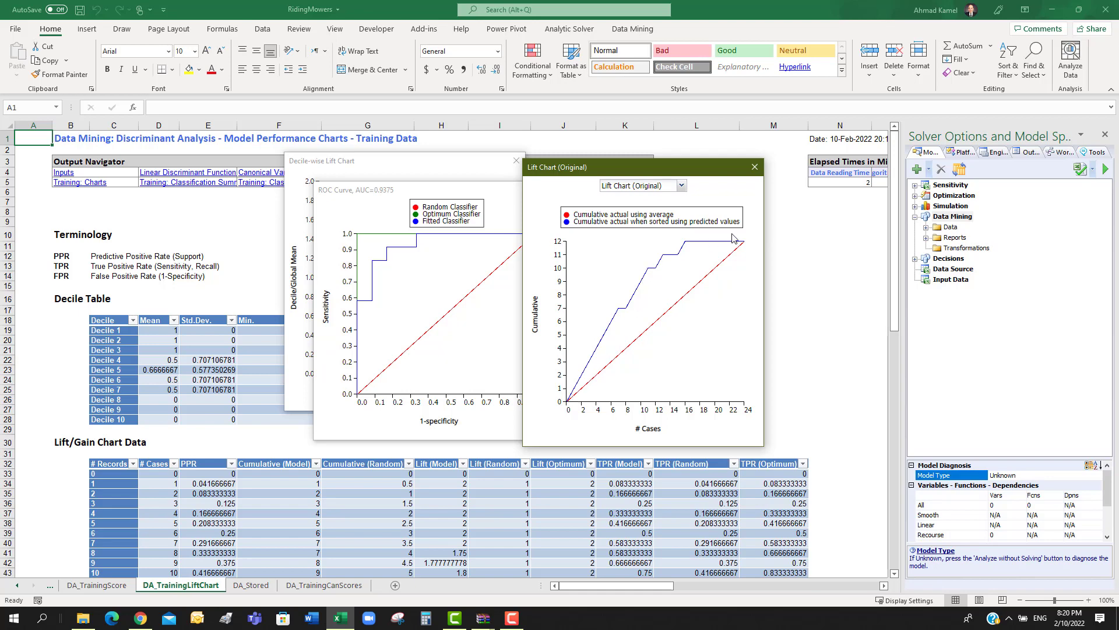
click(754, 167)
click(545, 189)
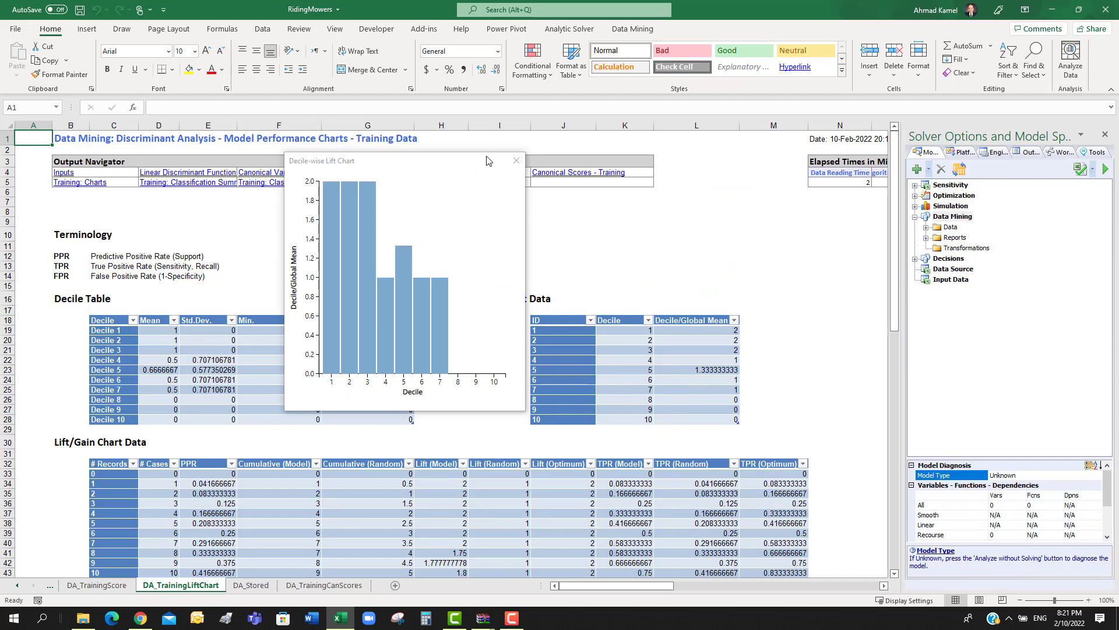